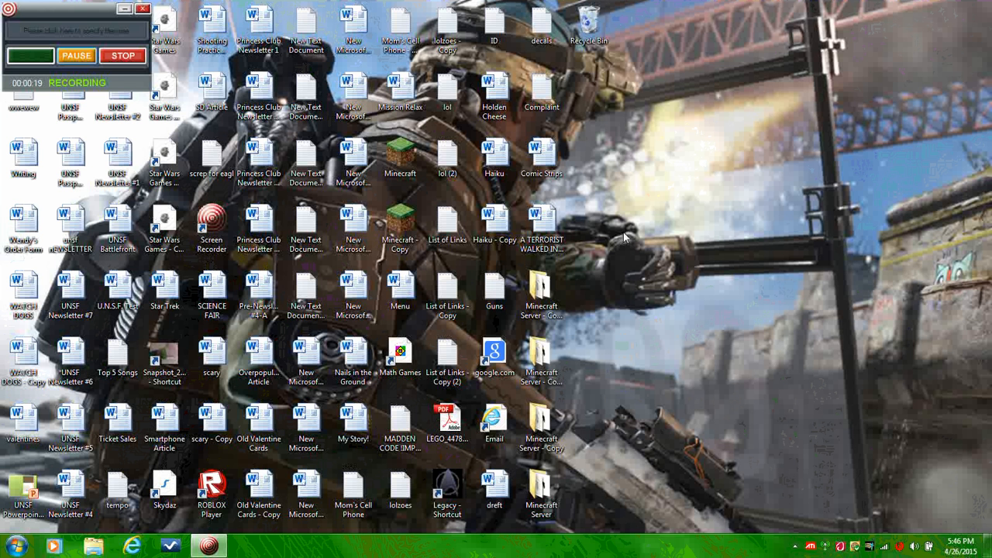
- Open Internet Explorer and go to roblox.com
click(132, 548)
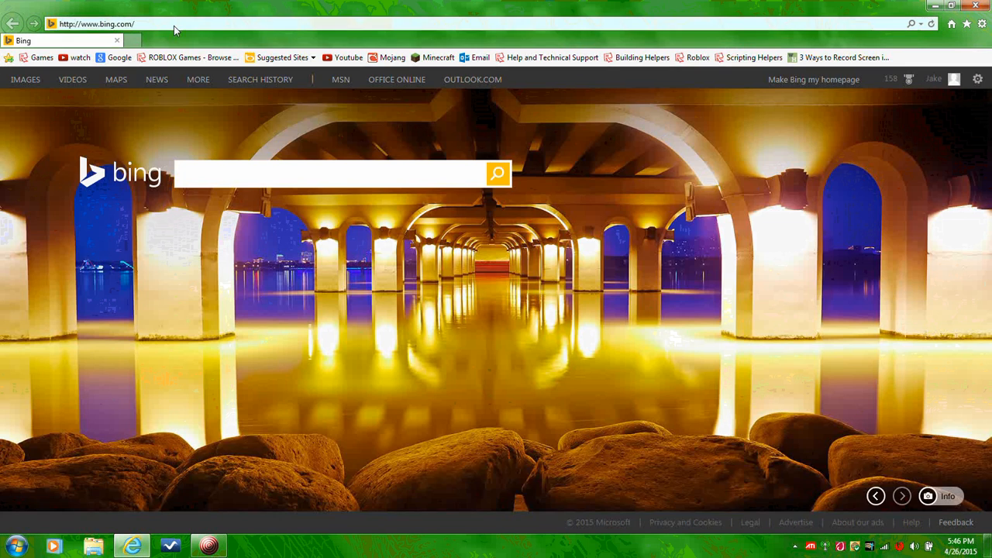
click(174, 24)
text(roblox.com)
key(Return)
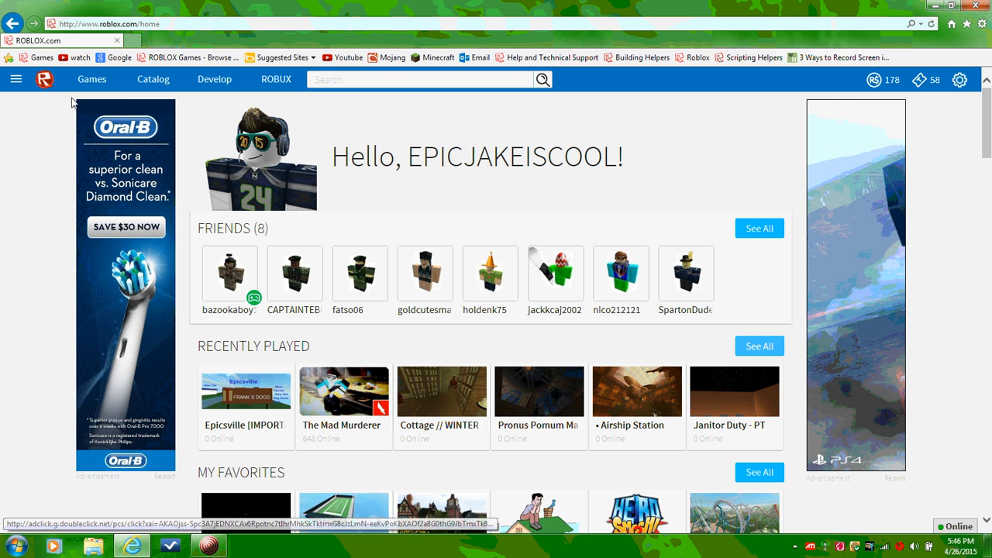
- Go through the profile page to the list of created places and start creating a new place
click(17, 80)
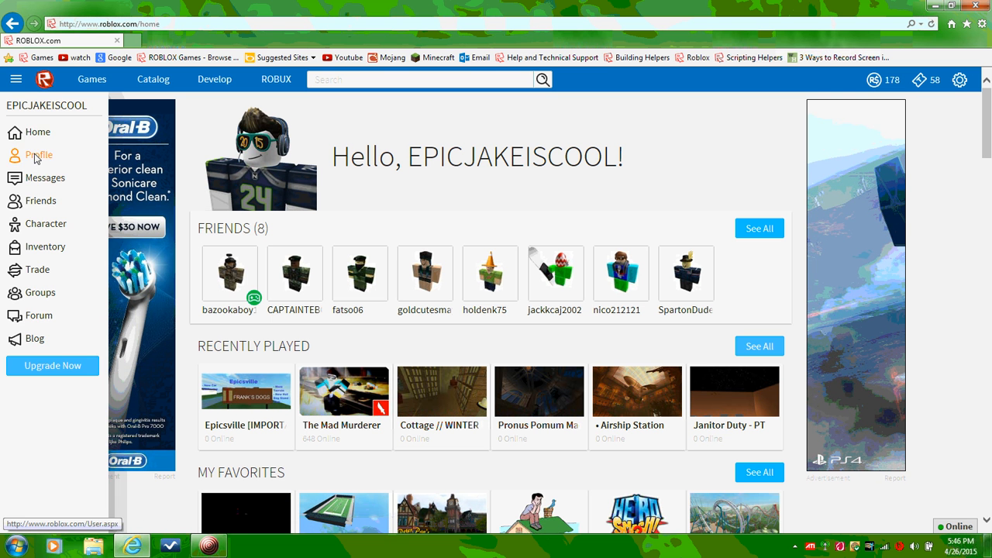
click(36, 156)
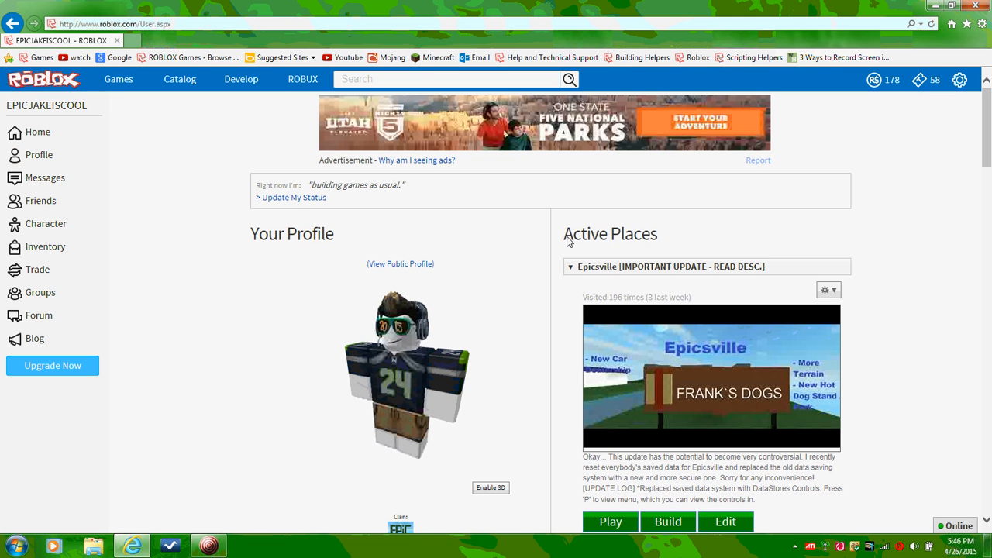
scroll(573, 221, down, 1)
click(577, 198)
click(599, 297)
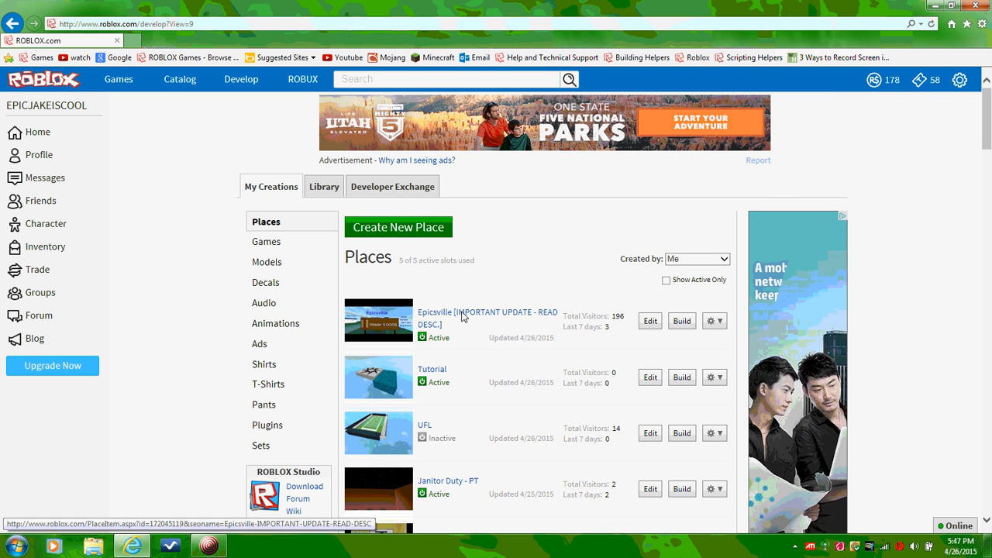
click(423, 229)
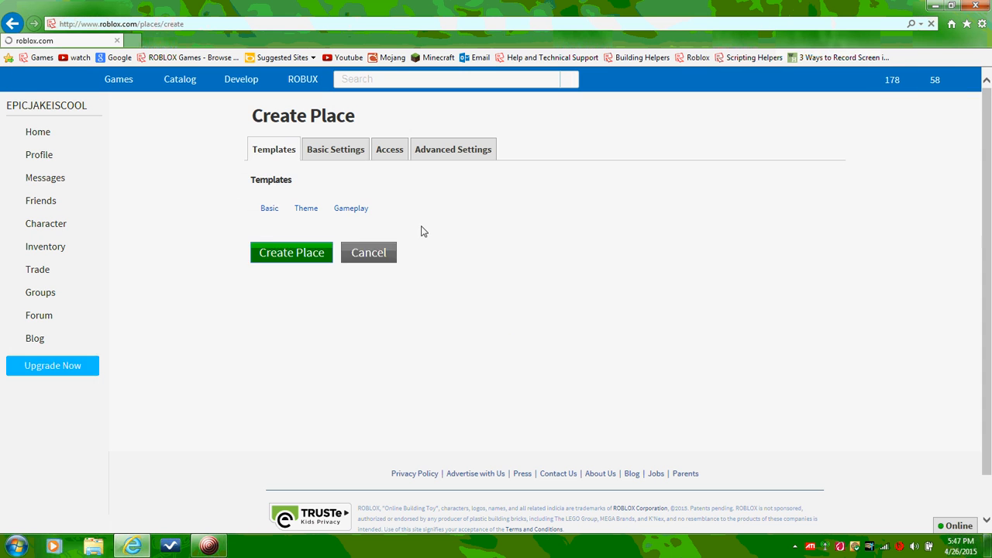
- Fill in the new place's basic settings with the name Tutorial, the description Lol and the genre Sci-Fi
click(333, 150)
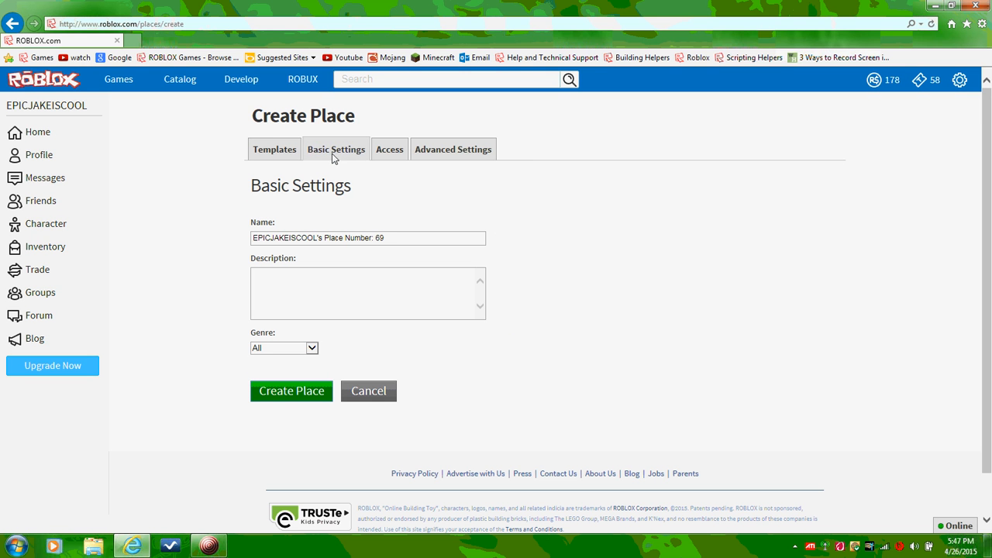
drag(394, 238, 254, 240)
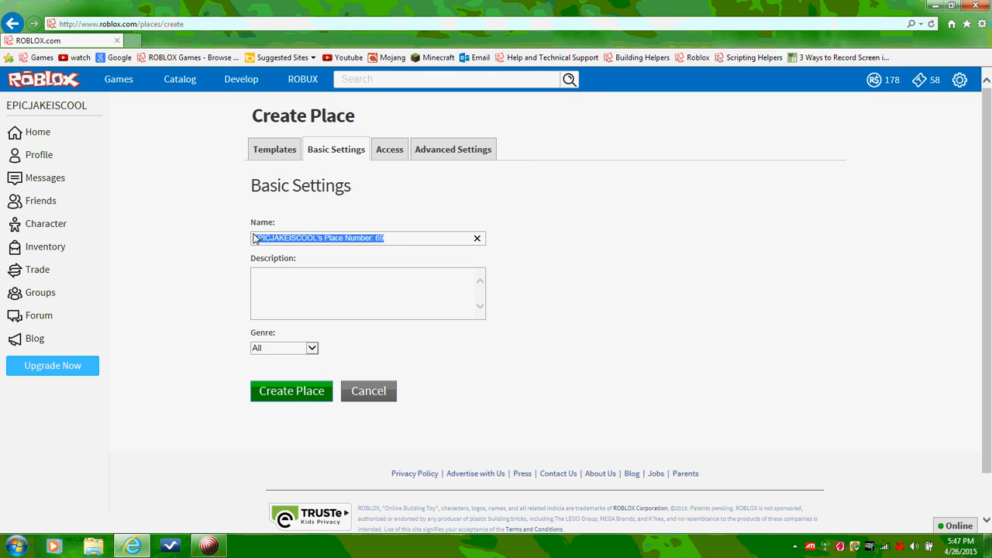
key(BackSpace)
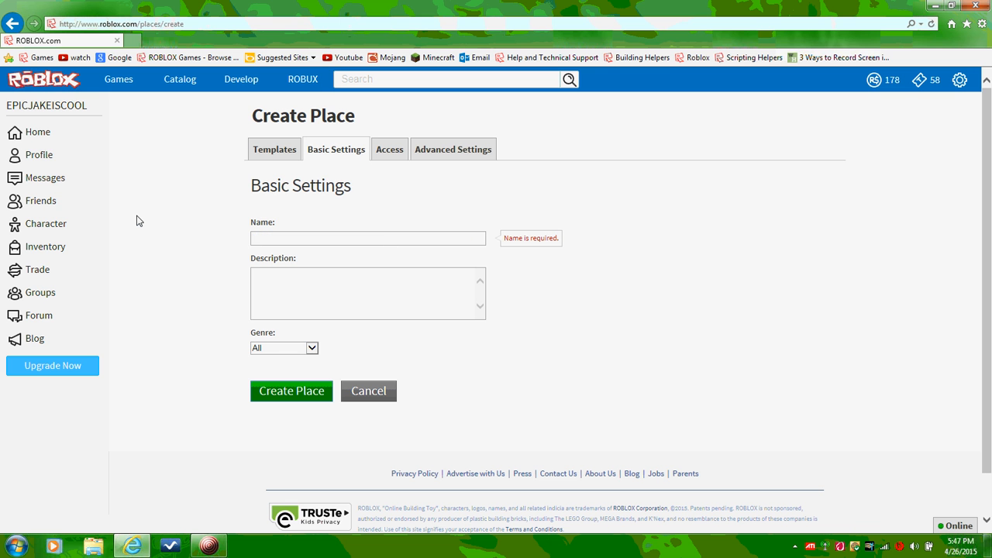
text(Tutorial)
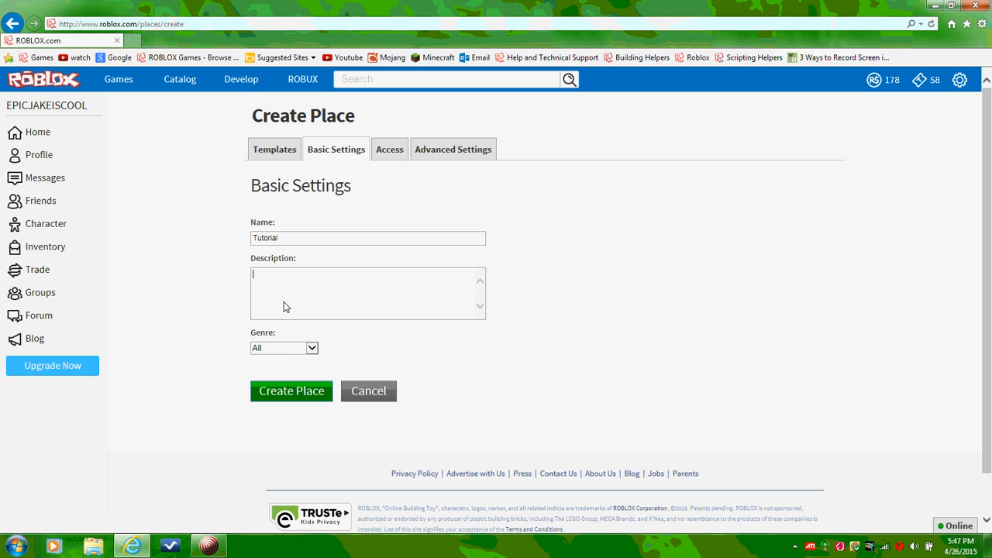
click(296, 350)
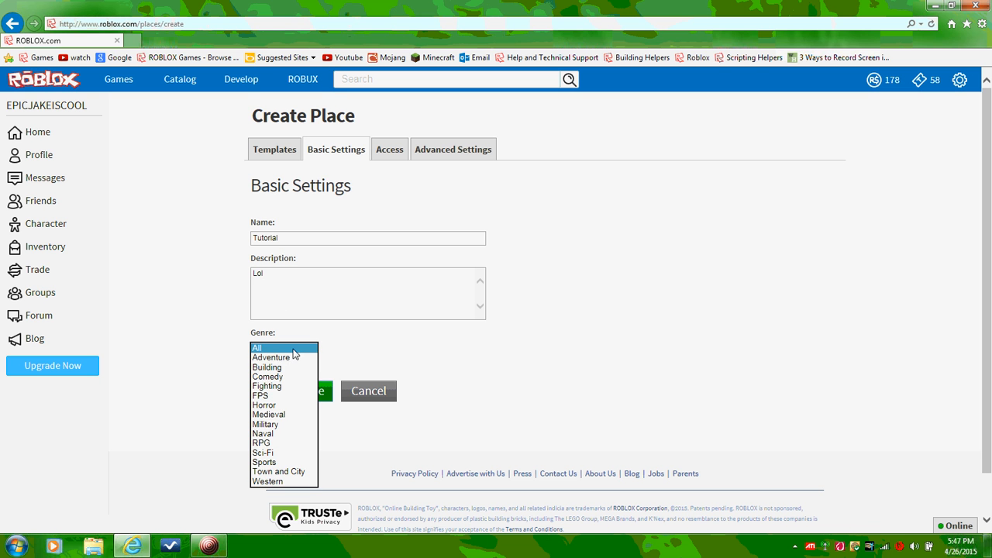
click(280, 452)
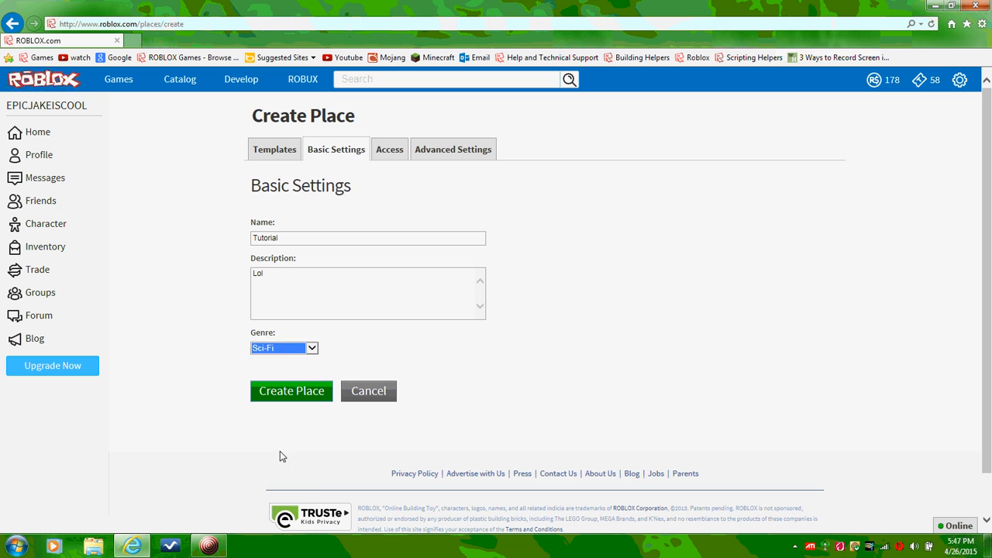
- Set the place's number of players to 30 and its access to Friends
click(390, 151)
click(264, 158)
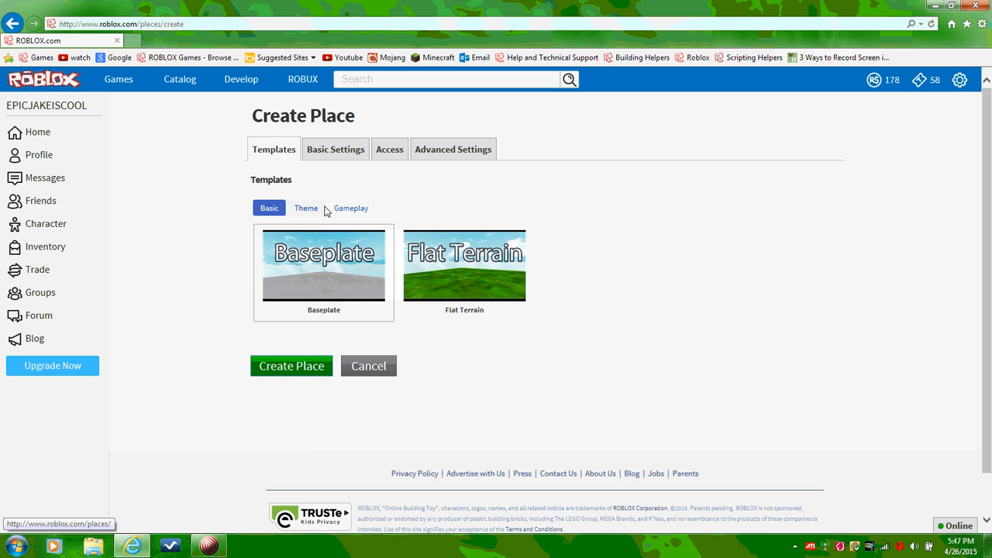
click(389, 153)
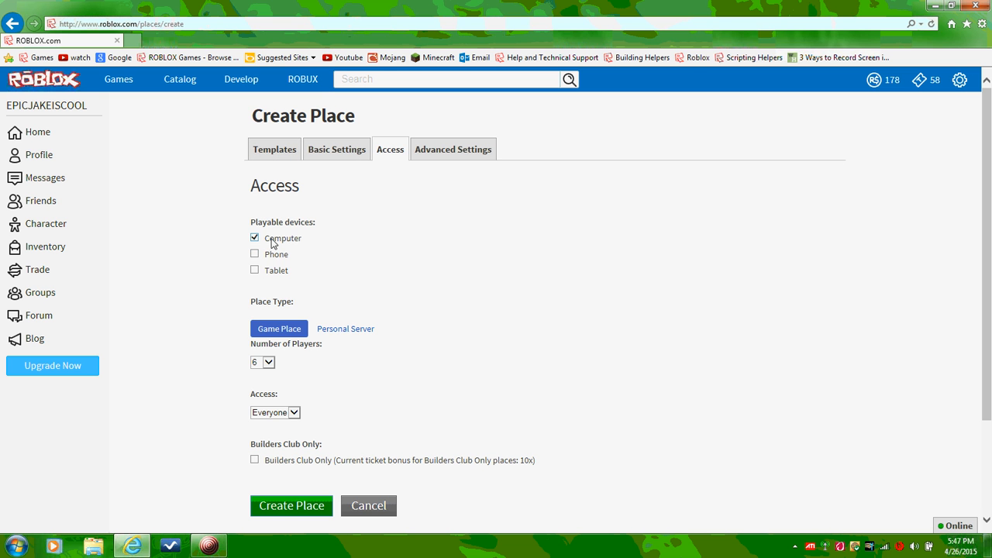
click(267, 362)
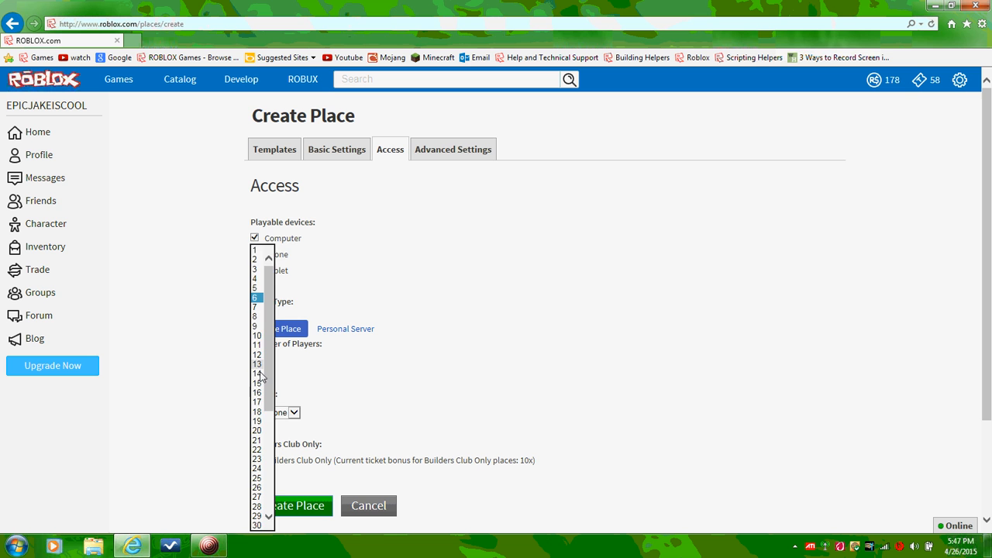
click(258, 526)
click(293, 412)
click(270, 431)
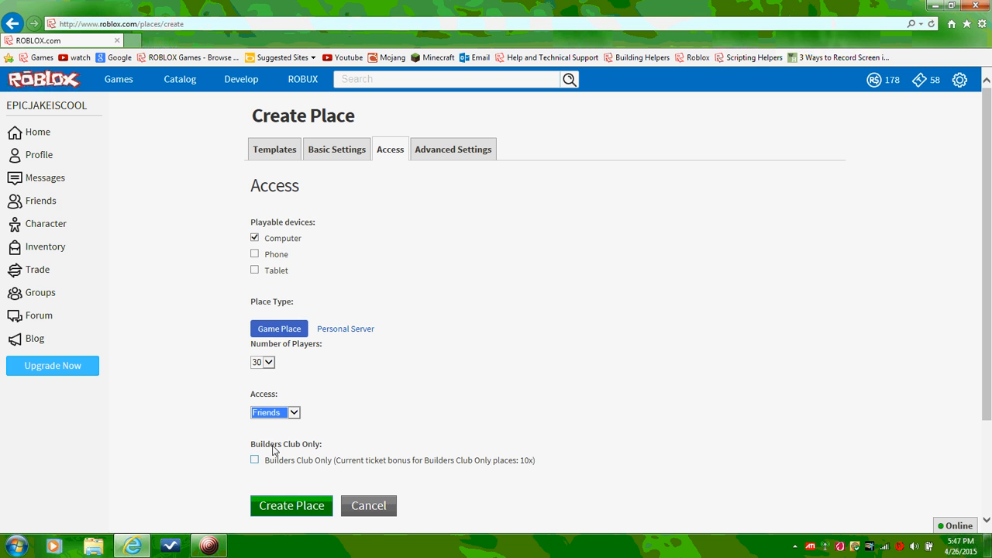
- Adjust the chat type and Copy Locked option in the advanced settings, and create the place from the Baseplate template
click(481, 149)
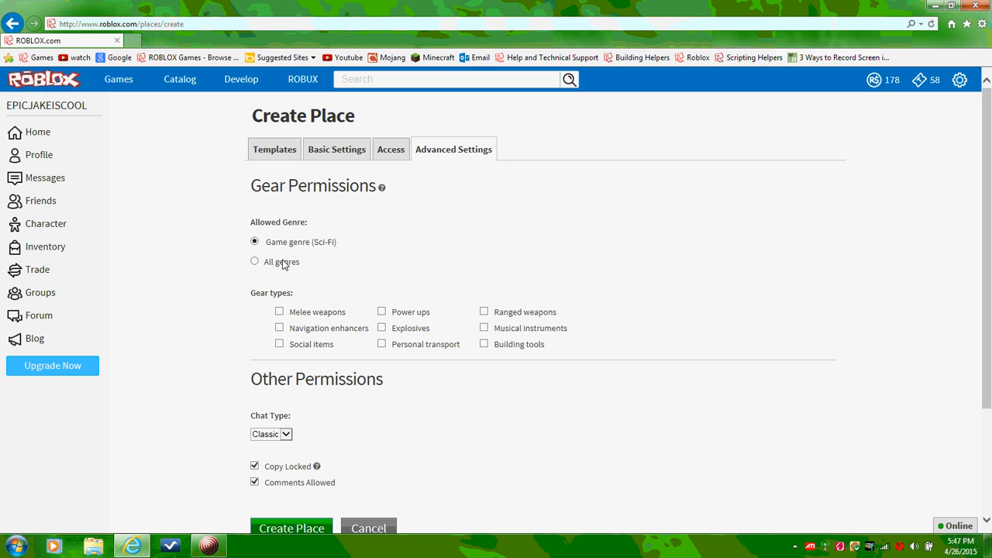
click(278, 436)
click(264, 456)
click(272, 468)
click(265, 155)
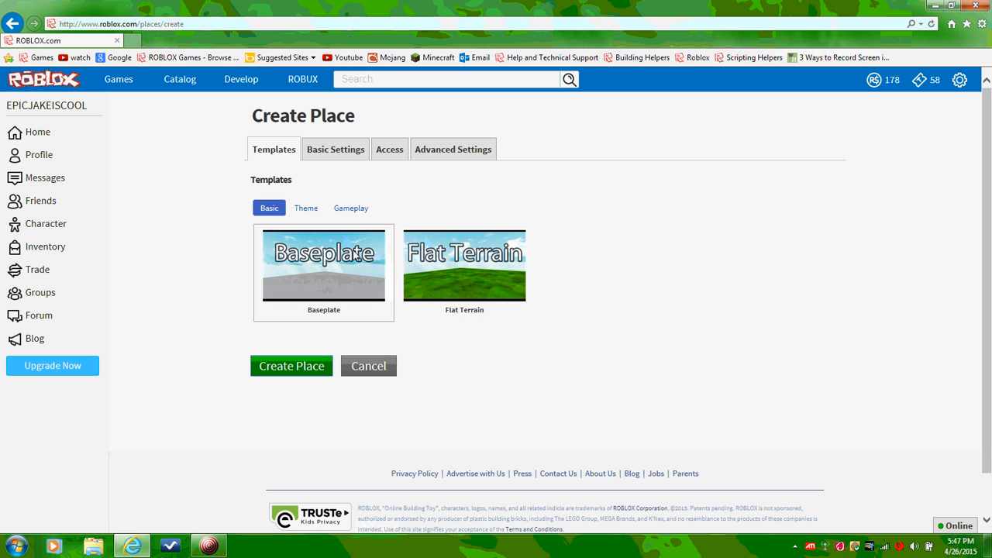
click(291, 367)
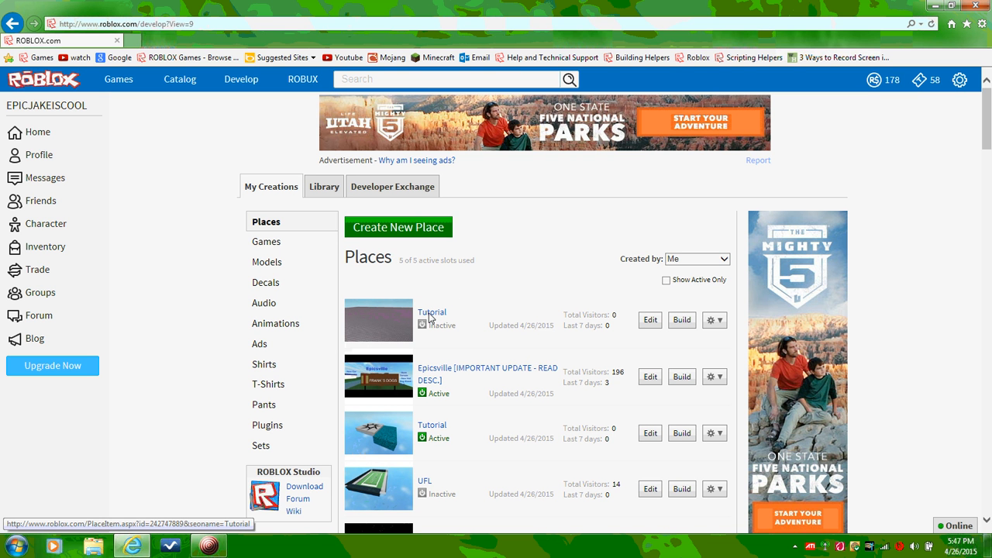
- Make the new Tutorial place active instead of the older Tutorial place and open it for editing in ROBLOX Studio
click(433, 438)
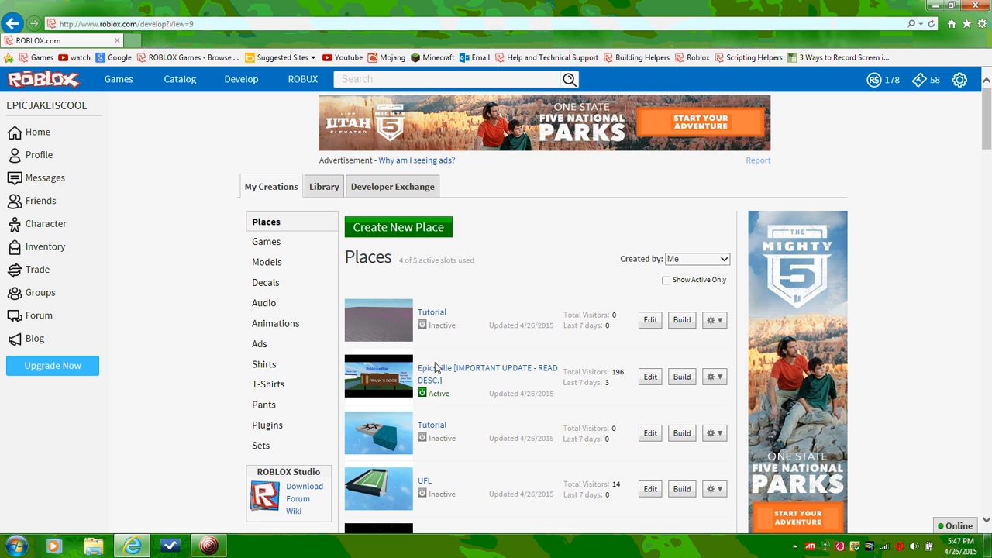
click(439, 326)
click(643, 326)
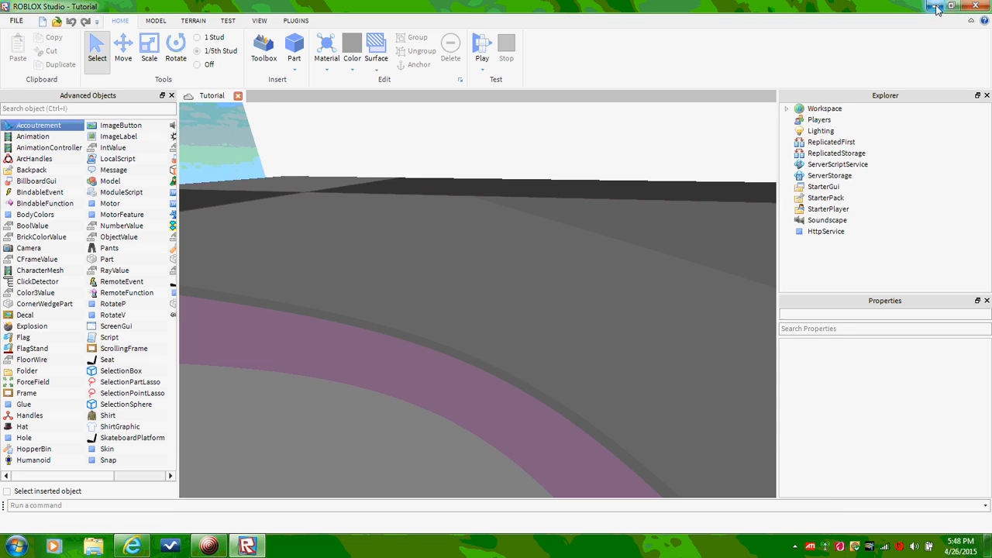
- Switch back to the browser and start a new thread in the Scripters forum
click(937, 8)
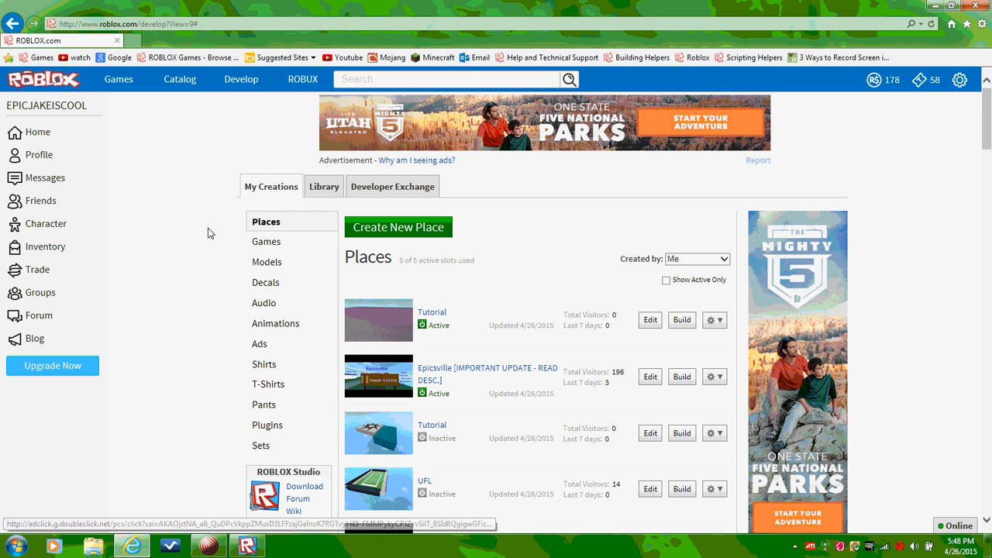
click(58, 322)
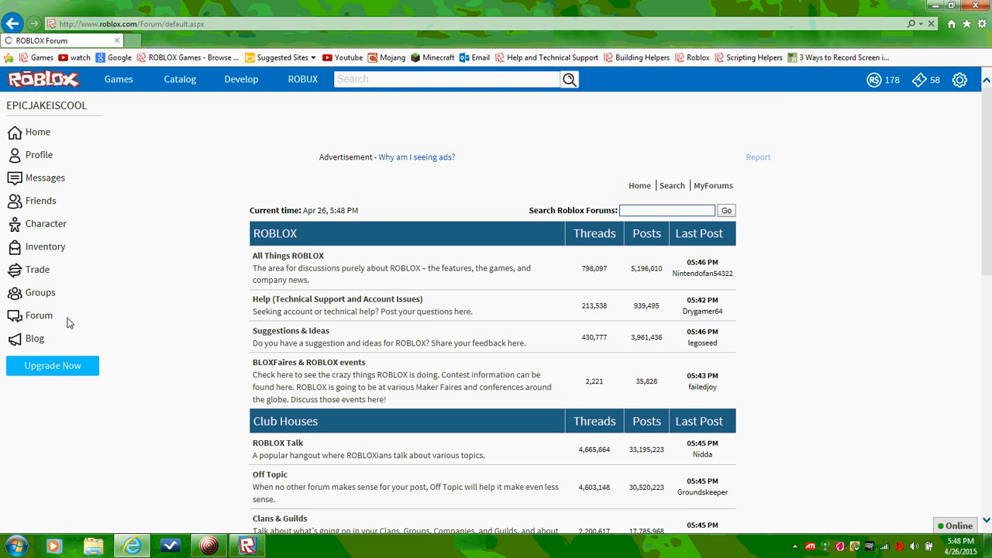
scroll(66, 323, down, 1)
scroll(336, 329, down, 5)
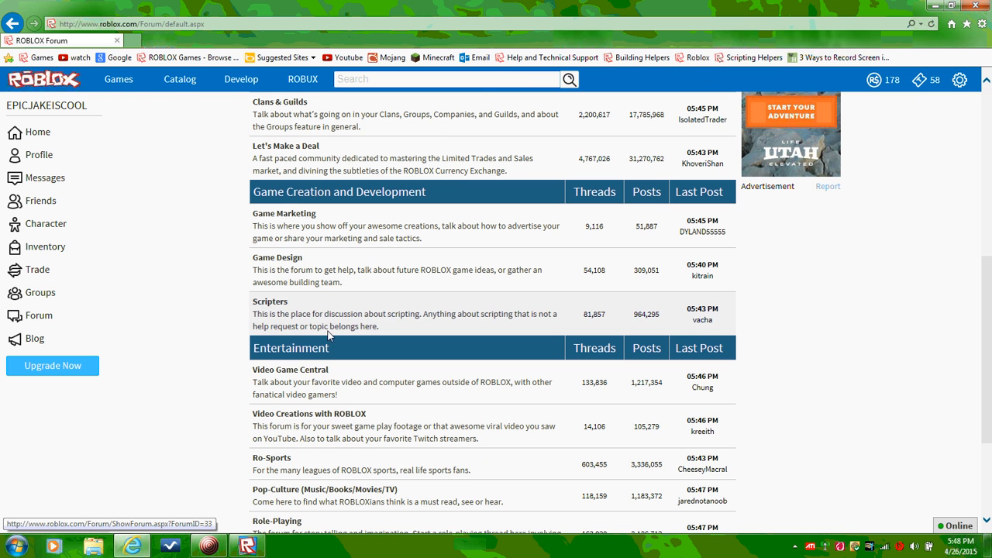
click(332, 321)
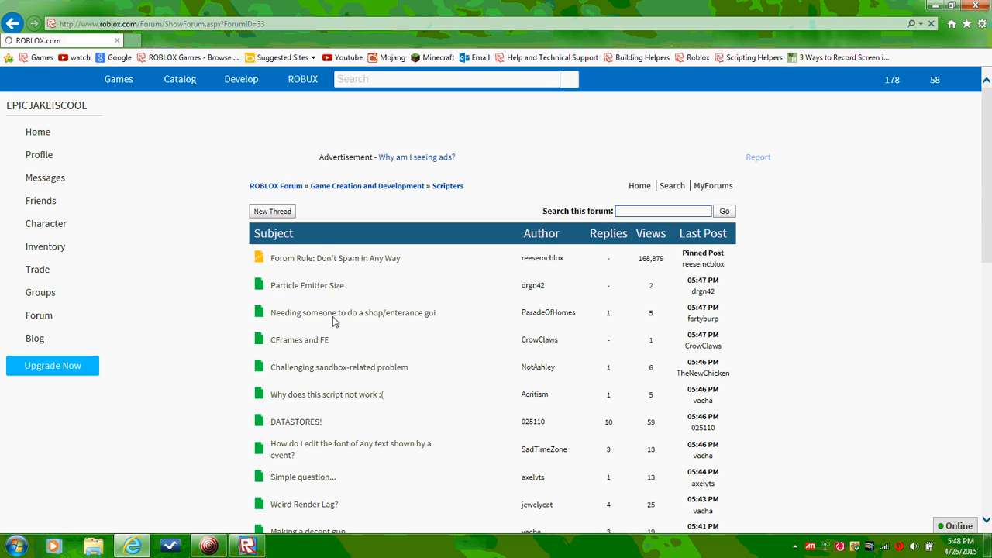
click(279, 213)
- Draft a post with the subject "Help! My script doesn't work or something liek that" and filler message text, and leave it unposted for the profile page
click(324, 251)
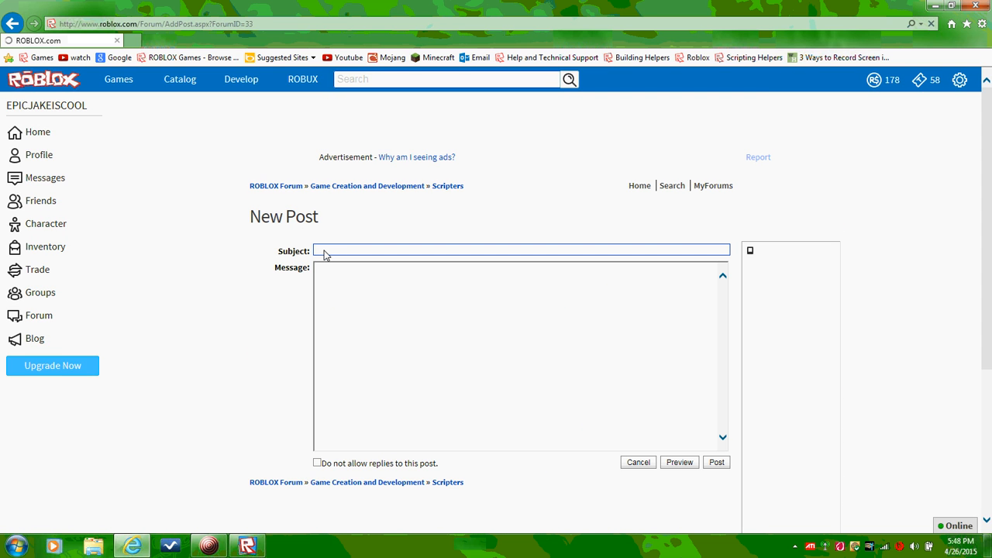
text(Help!)
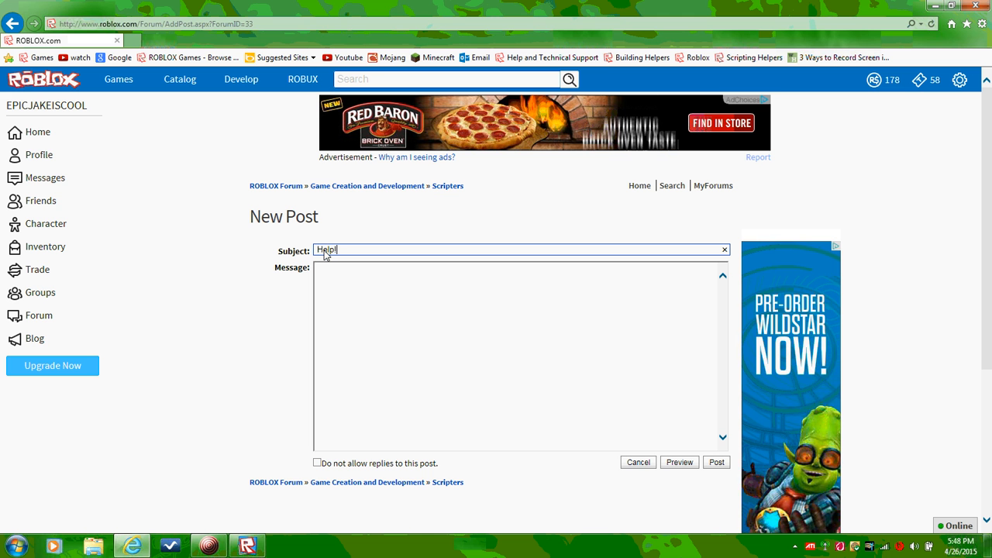
text( My)
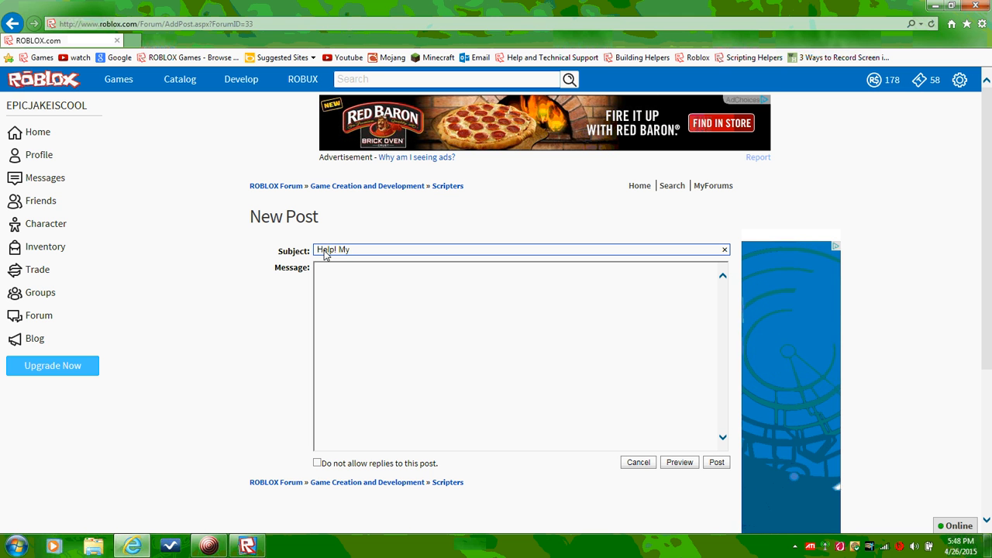
text( script doesn't )
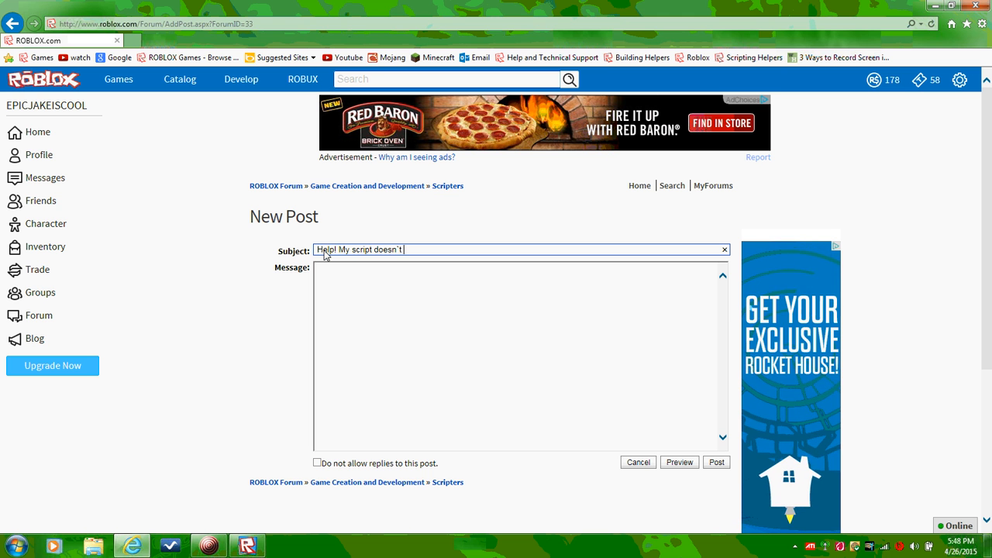
text(work or something liek that)
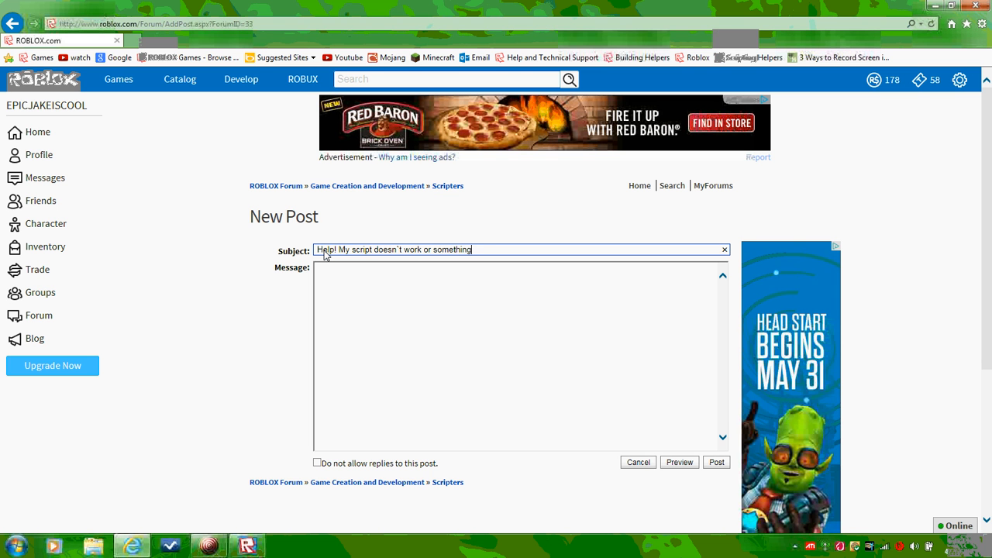
click(372, 346)
text(gorjgeijgiorgjerogjroigjeojg)
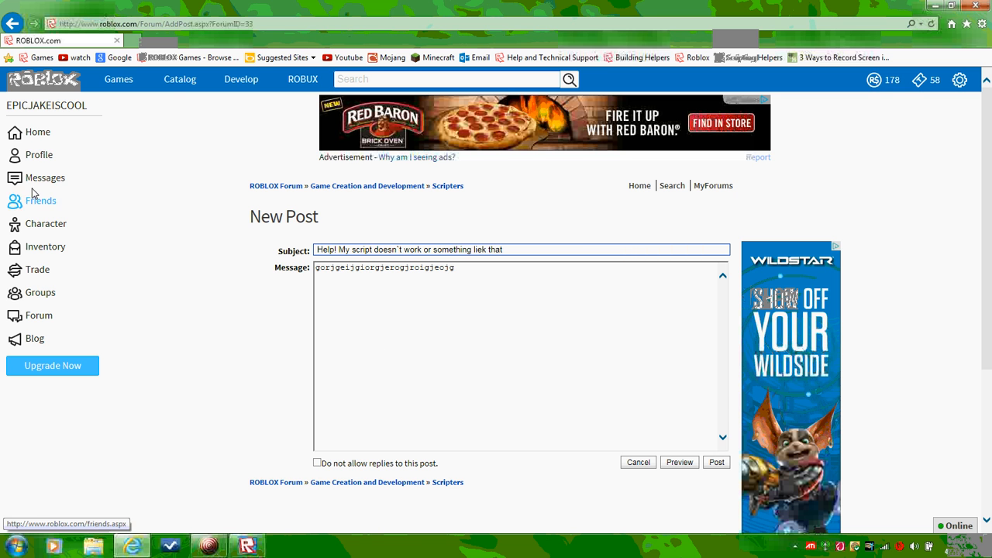
click(43, 163)
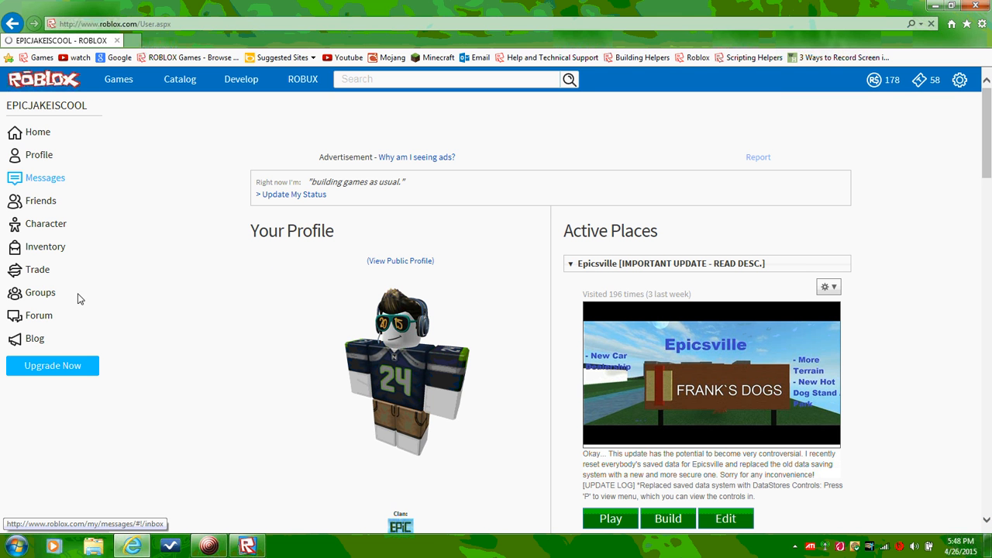
- Switch to ROBLOX Studio and close the Advanced Objects, Explorer and Properties panels
click(248, 548)
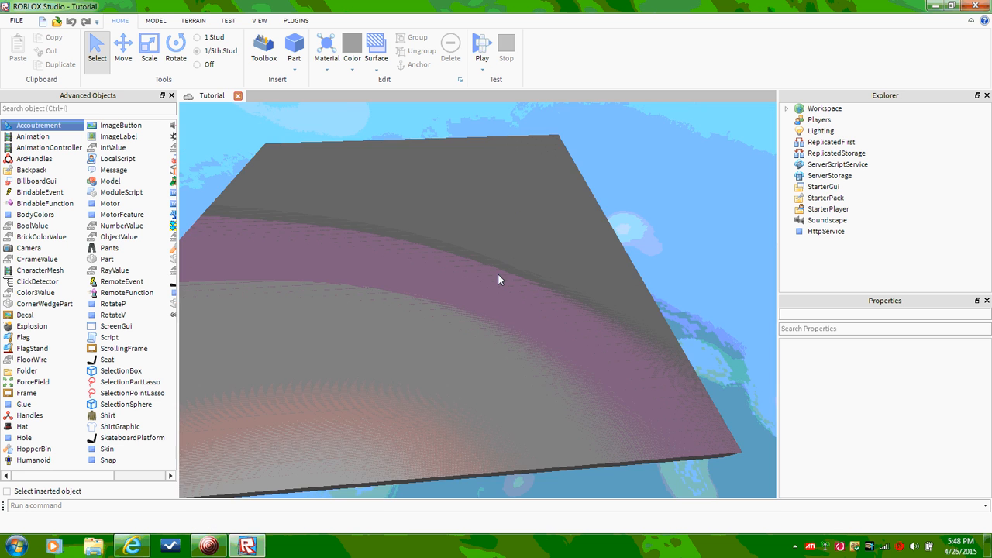
click(171, 96)
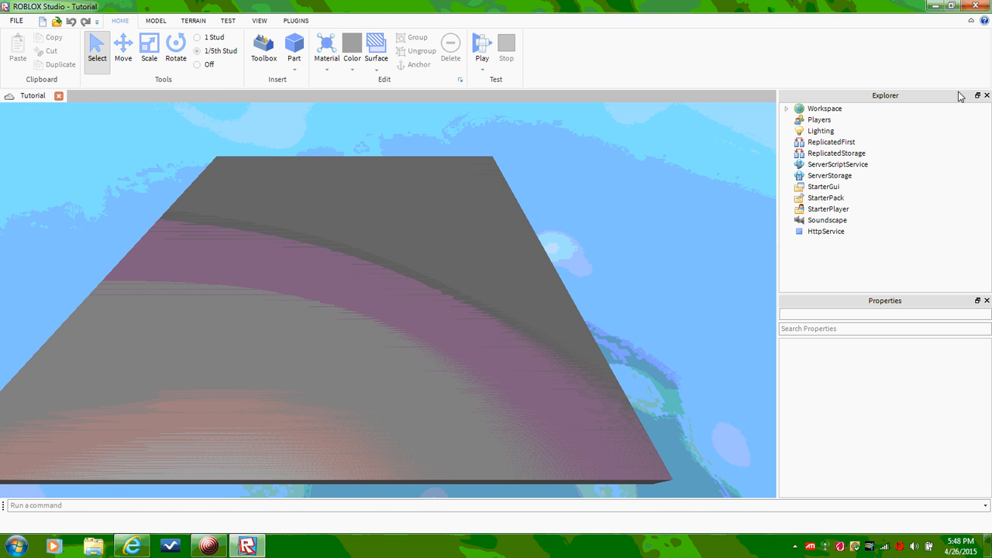
click(987, 96)
click(987, 96)
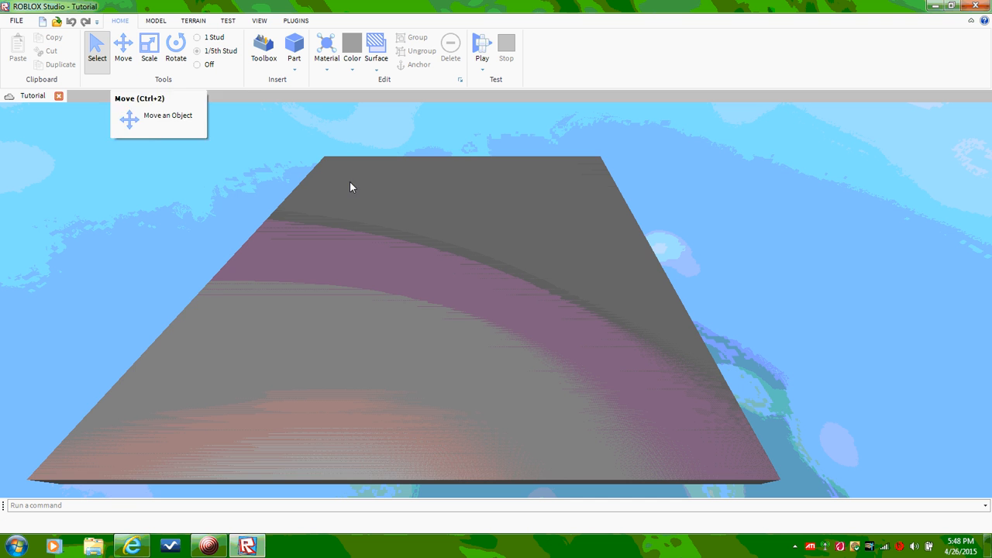
- Open the Toolbox and browse the items in its Models category
scroll(415, 208, down, 4)
scroll(415, 205, down, 2)
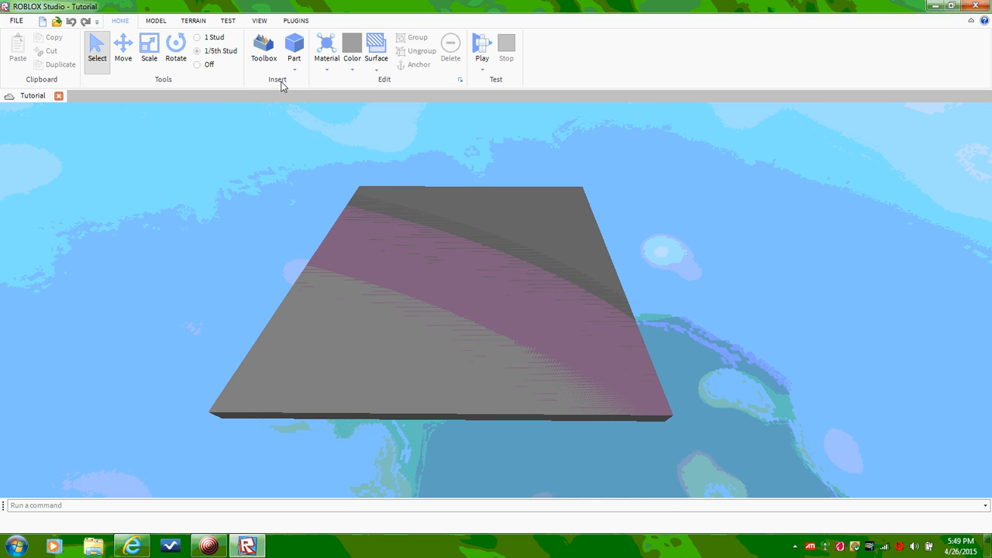
click(263, 52)
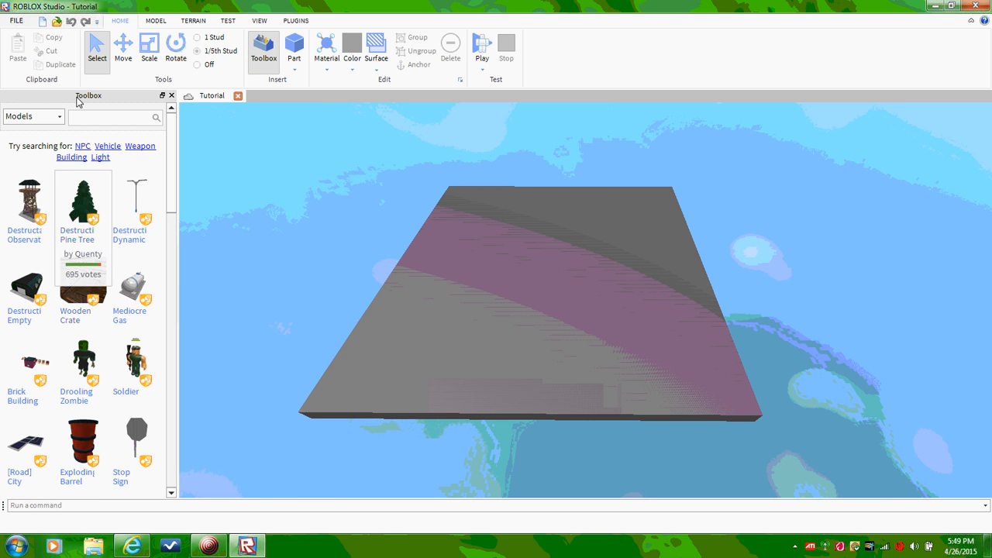
drag(78, 95, 11, 105)
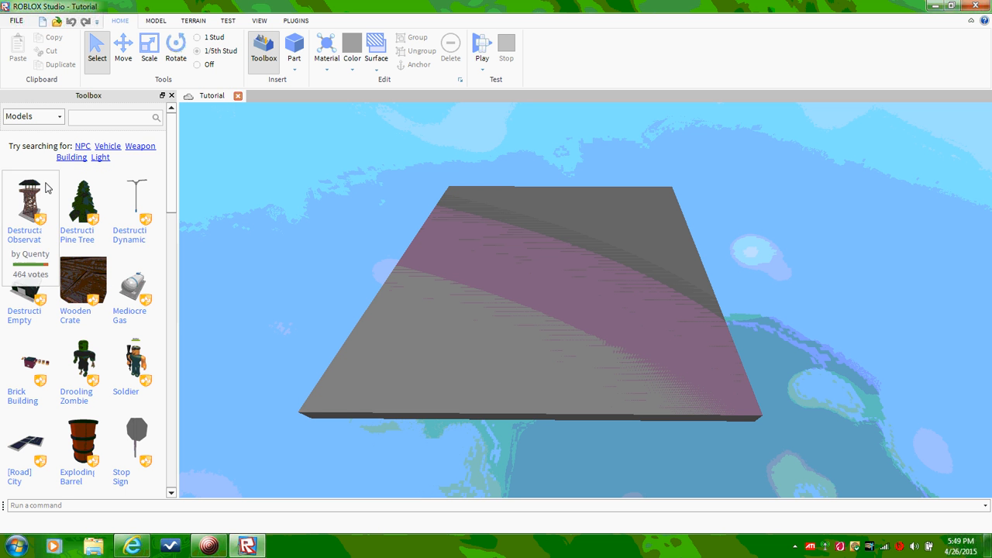
click(39, 116)
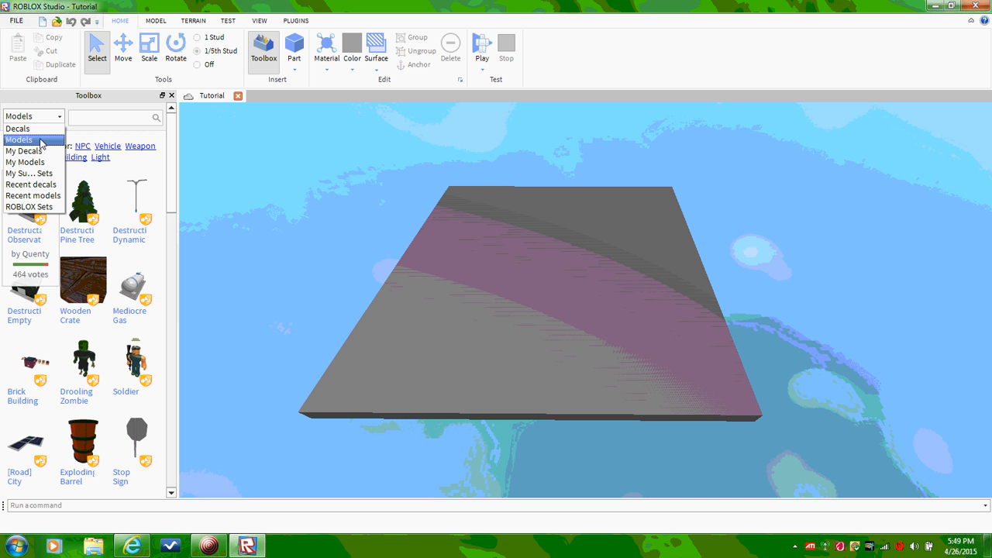
click(38, 141)
mouse_move(120, 204)
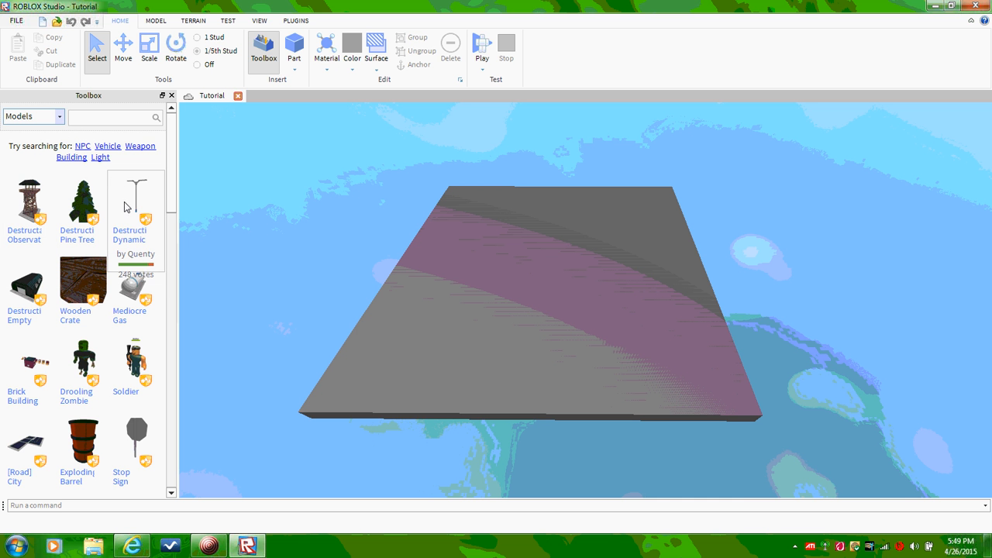
scroll(102, 267, down, 5)
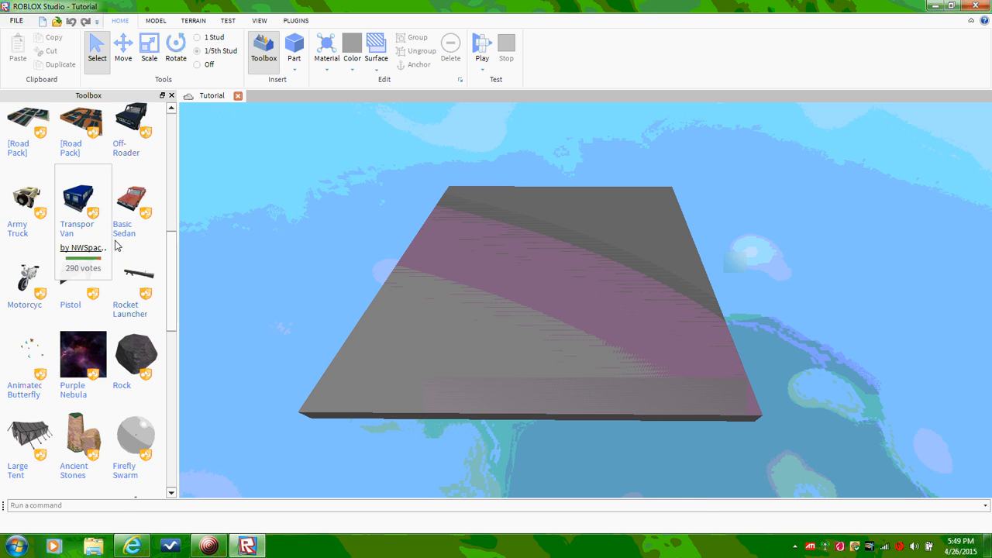
scroll(115, 244, up, 5)
- Search the Toolbox models for "car" and place a Transport Van near the middle of the baseplate
click(88, 116)
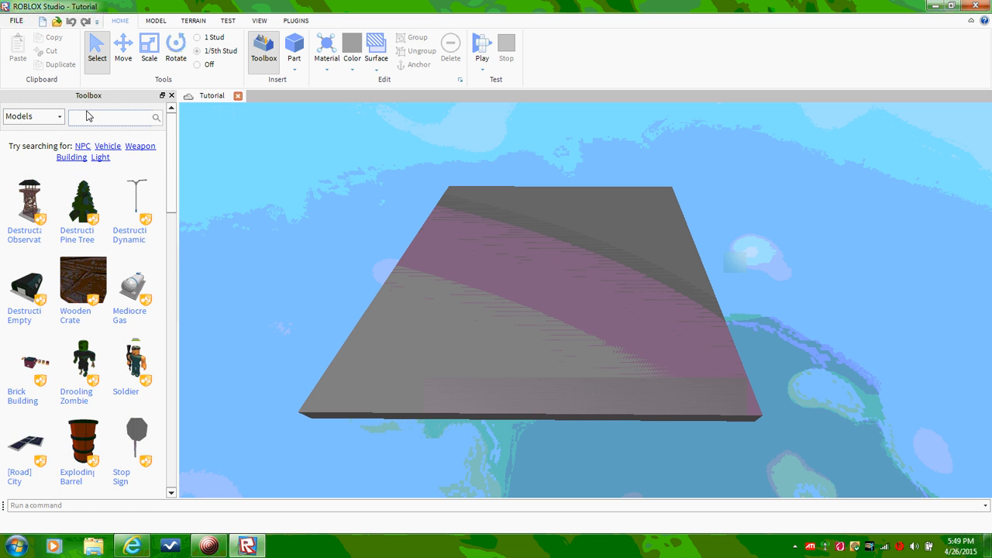
text(car)
key(Return)
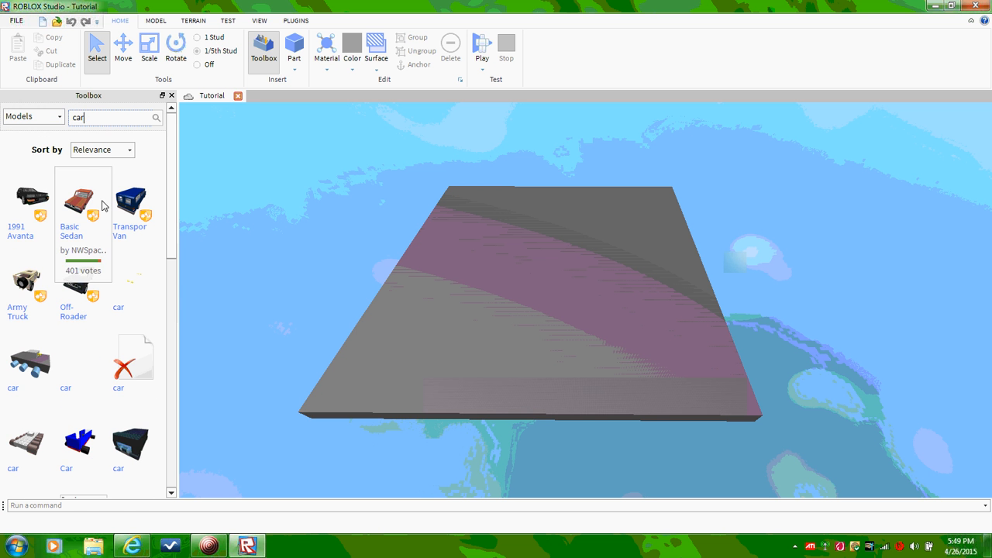
mouse_move(33, 192)
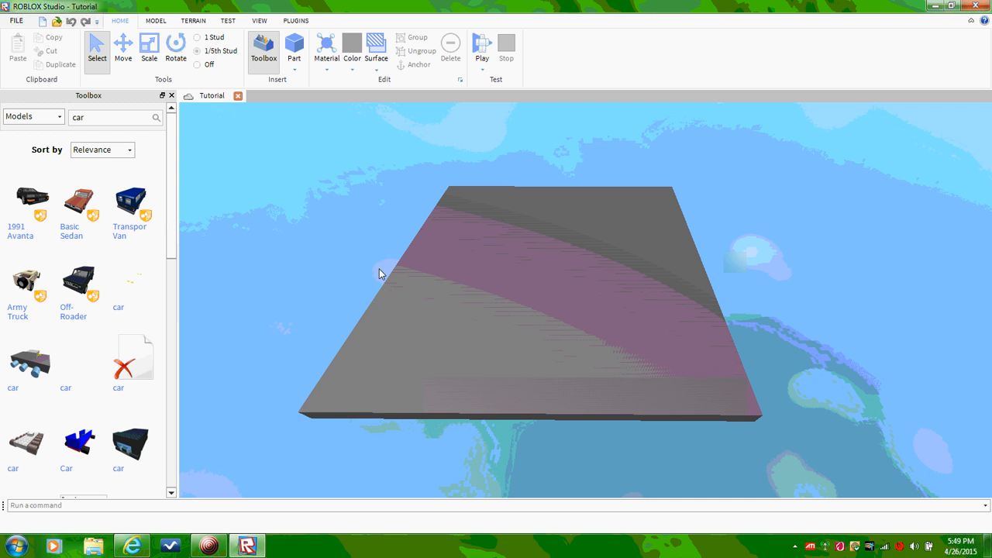
drag(379, 269, 513, 309)
click(512, 309)
scroll(508, 306, up, 2)
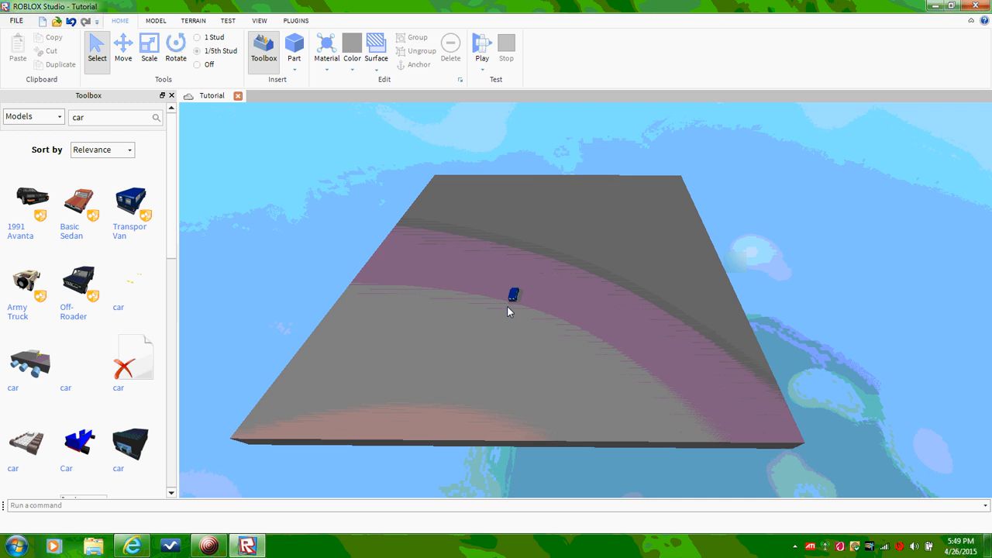
scroll(506, 307, up, 5)
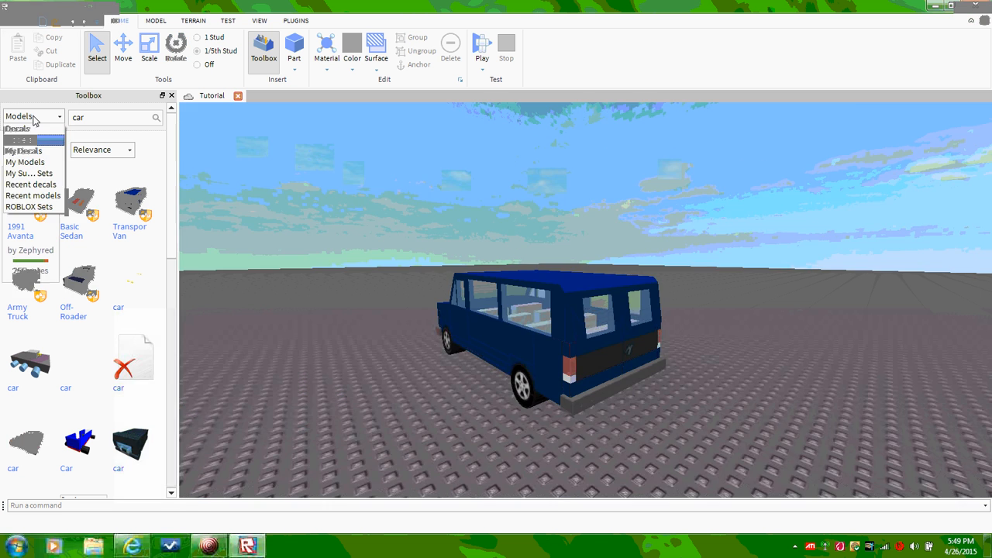
- Add the 1991 Avanta, the Basic Sedan and a second Transport Van around the first van, and shift the first van farther back
click(96, 120)
drag(31, 200, 363, 350)
scroll(455, 419, down, 3)
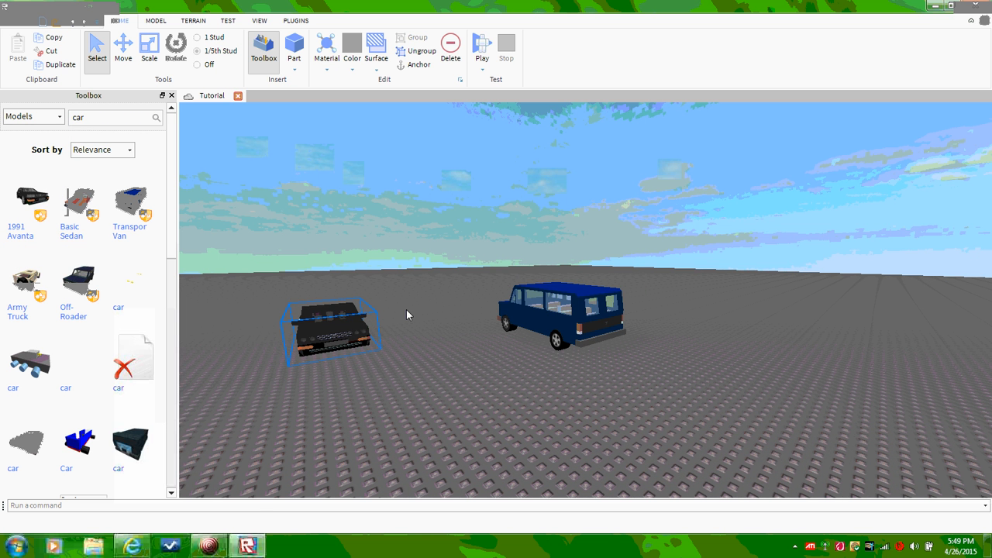
drag(78, 209, 731, 333)
drag(560, 316, 529, 286)
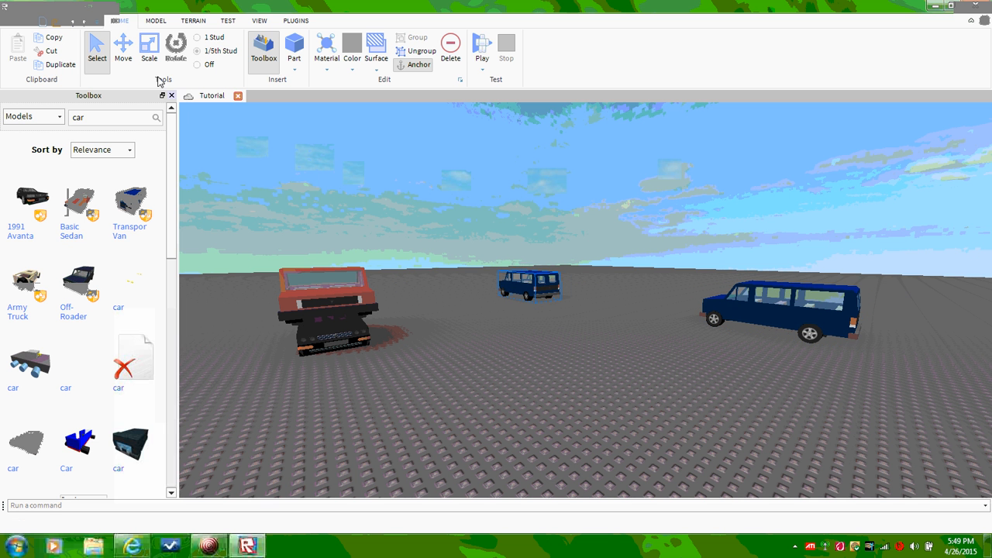
- Raise both vans, the red sedan and the black Avanta off the baseplate with the Move tool
click(123, 48)
drag(524, 233, 533, 200)
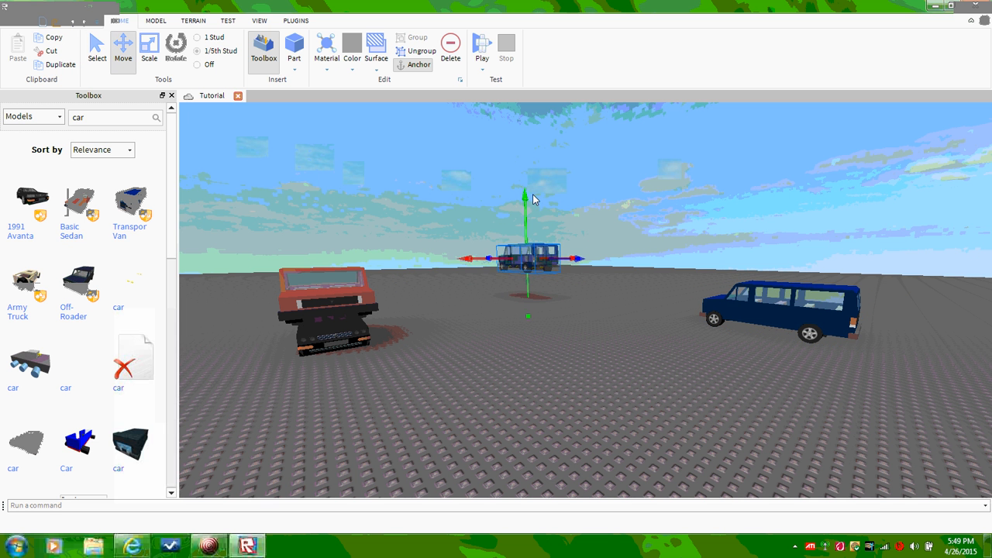
click(326, 278)
drag(312, 203, 301, 120)
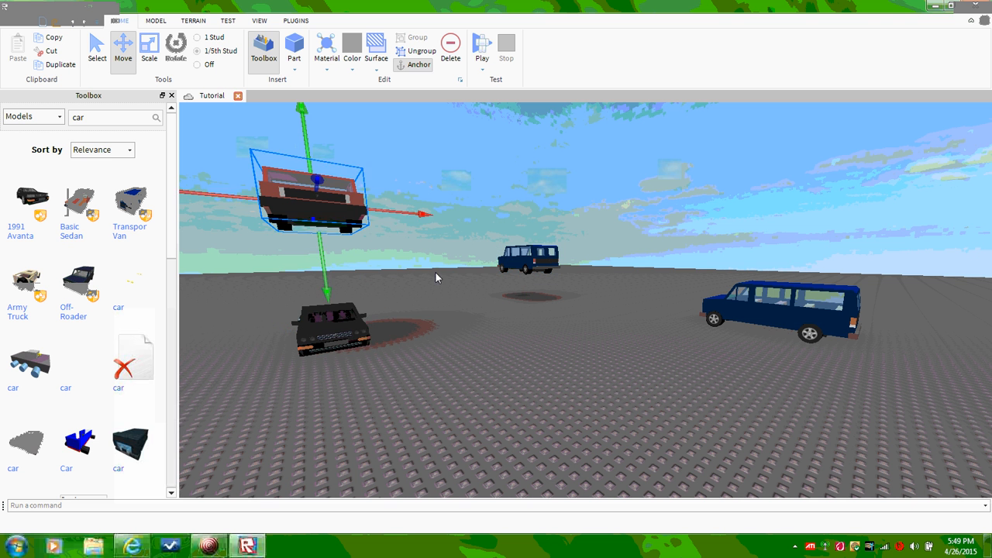
click(335, 313)
drag(318, 284, 311, 212)
drag(797, 299, 698, 292)
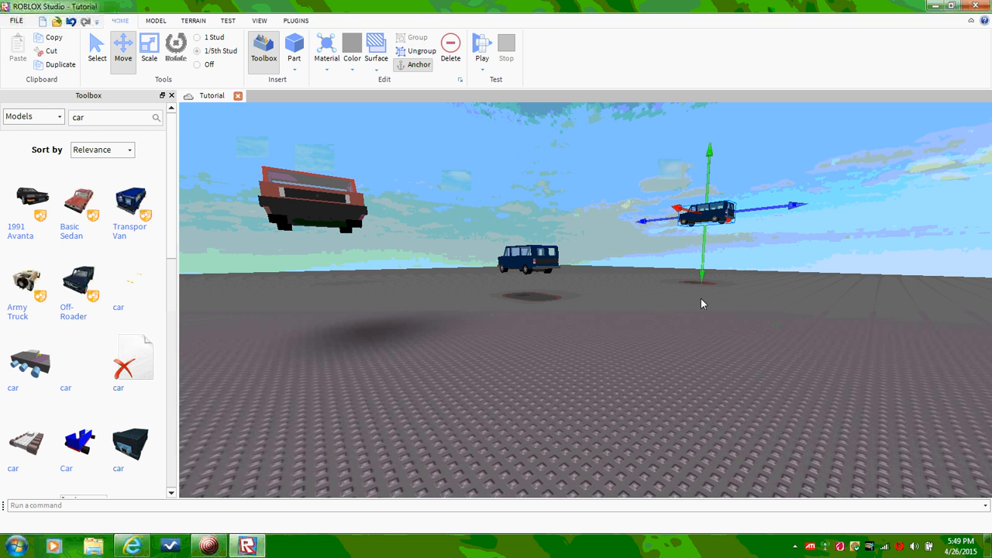
click(700, 298)
right_drag(701, 299, 667, 306)
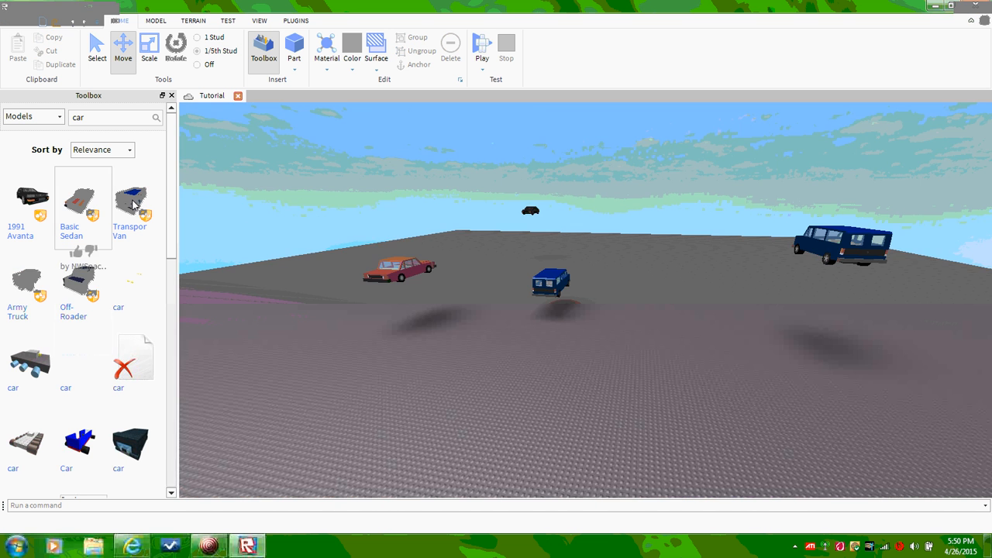
- Search the Toolbox models for "guns" and look through the results
click(31, 116)
click(76, 118)
key(ctrl+a)
text(guns)
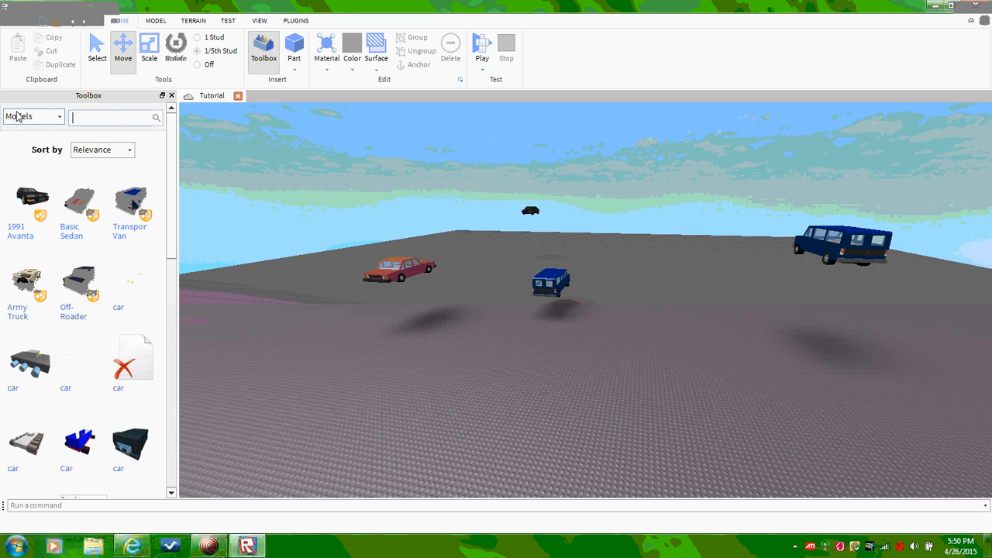
key(Return)
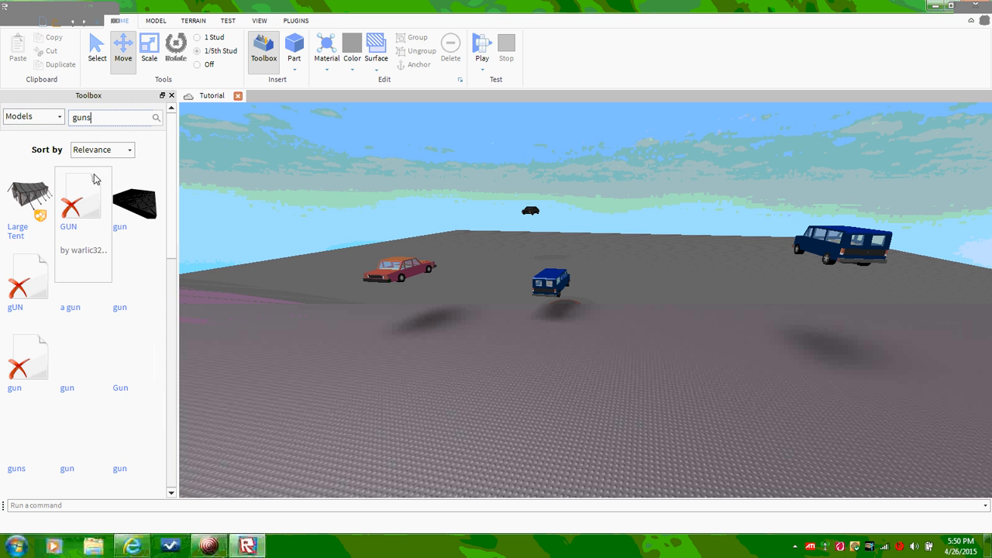
drag(94, 118, 84, 119)
key(shift+Right)
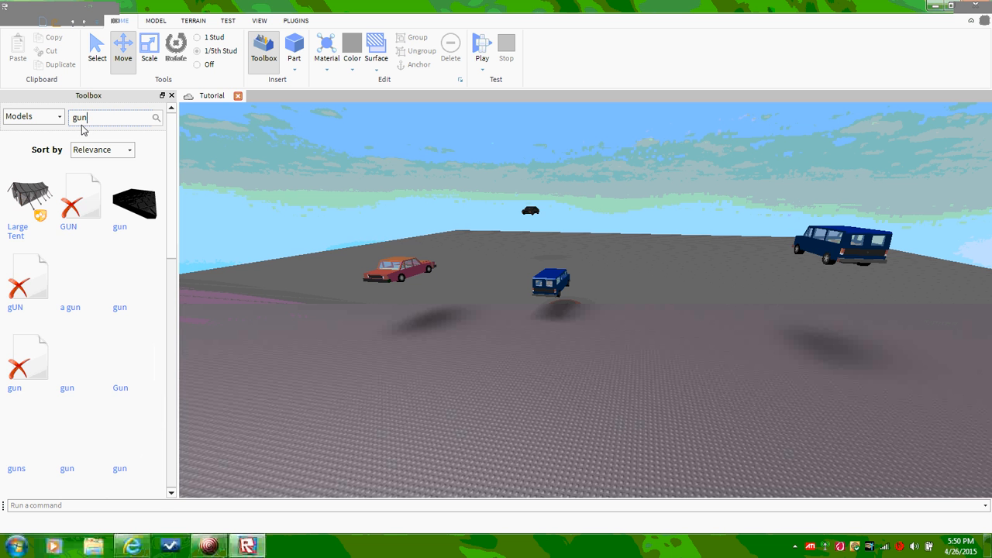
scroll(67, 193, down, 5)
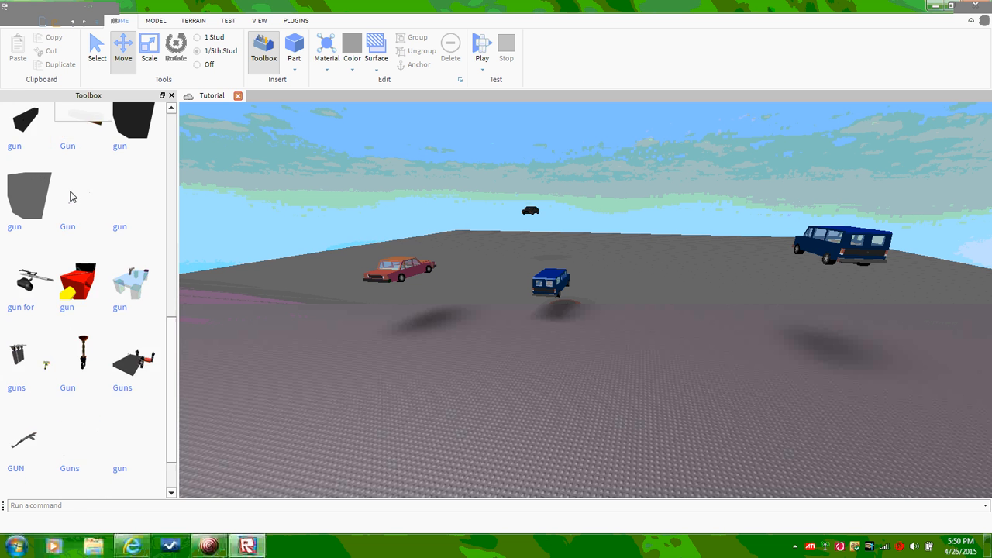
scroll(68, 194, down, 2)
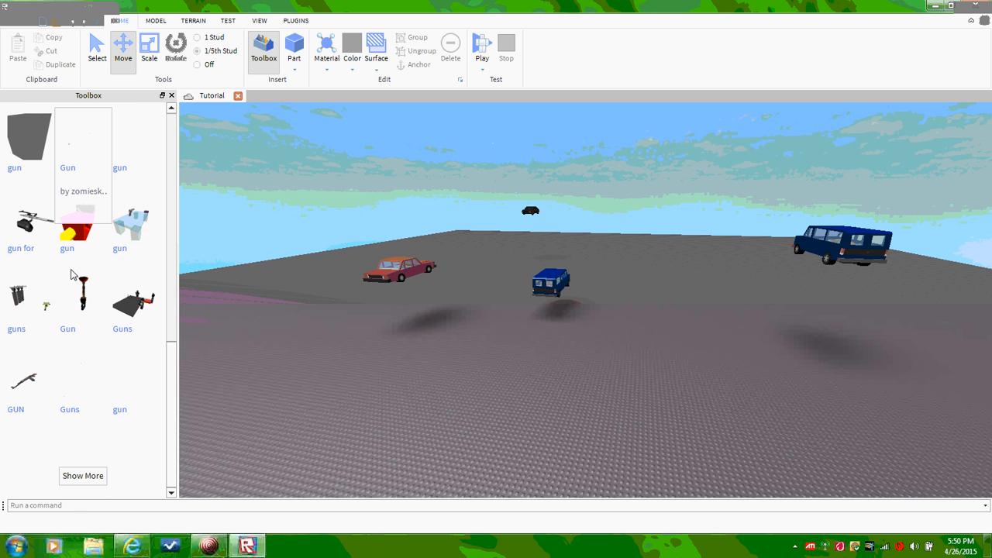
- Insert a gun model from the results, dropping it into the 3D view instead of the starter pack
click(149, 372)
click(517, 288)
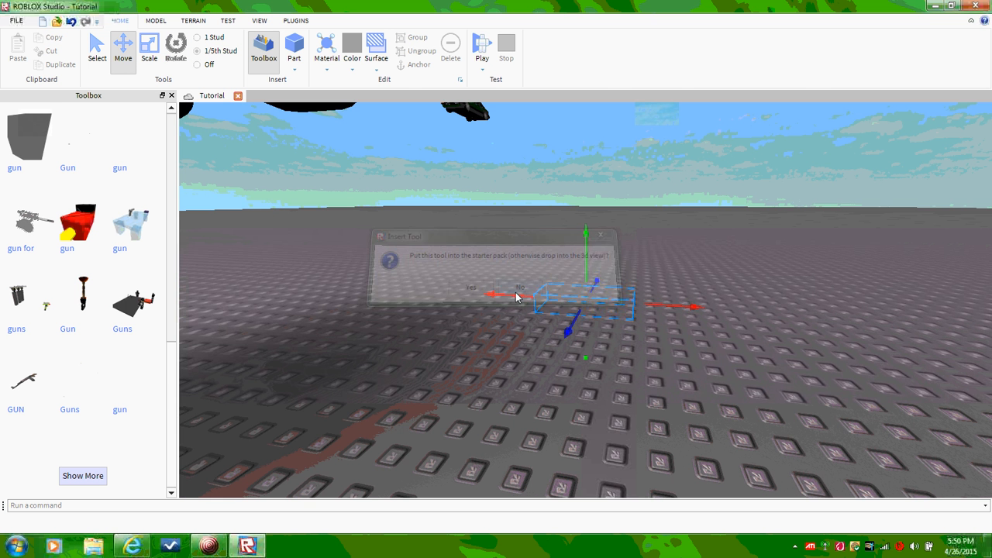
right_drag(596, 266, 644, 248)
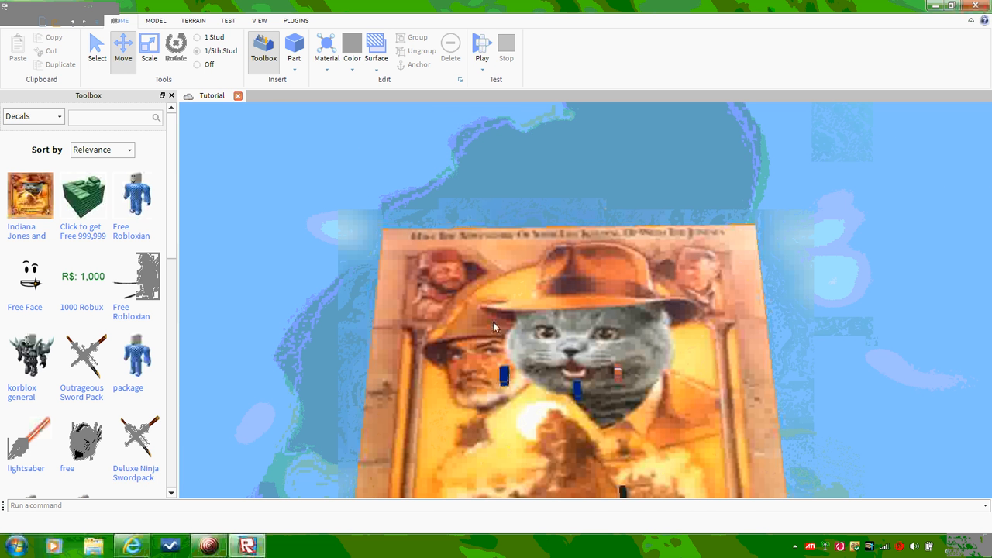
- Examine the Indiana Jones decal on the baseplate from close up, from afar and from different angles
scroll(493, 322, down, 1)
right_drag(441, 220, 413, 222)
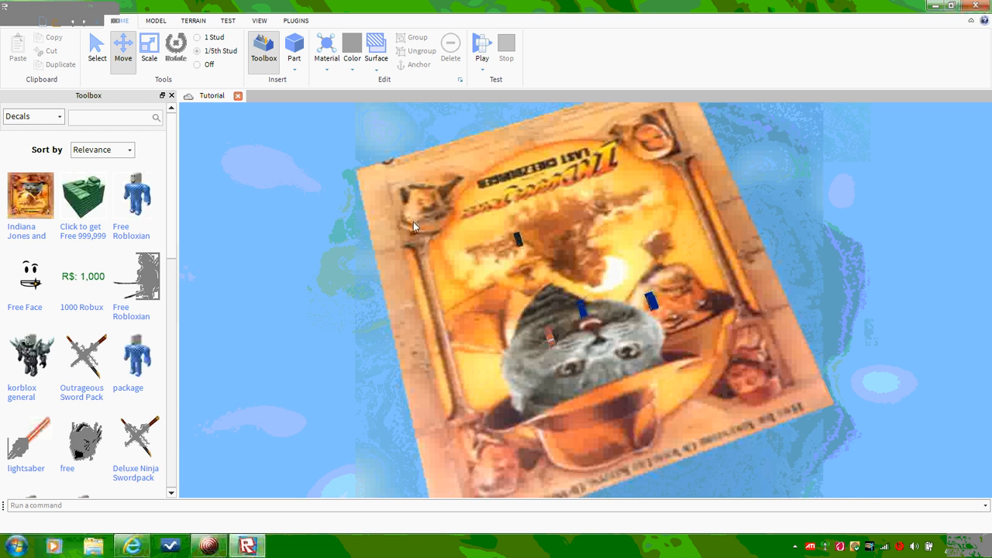
scroll(505, 250, up, 5)
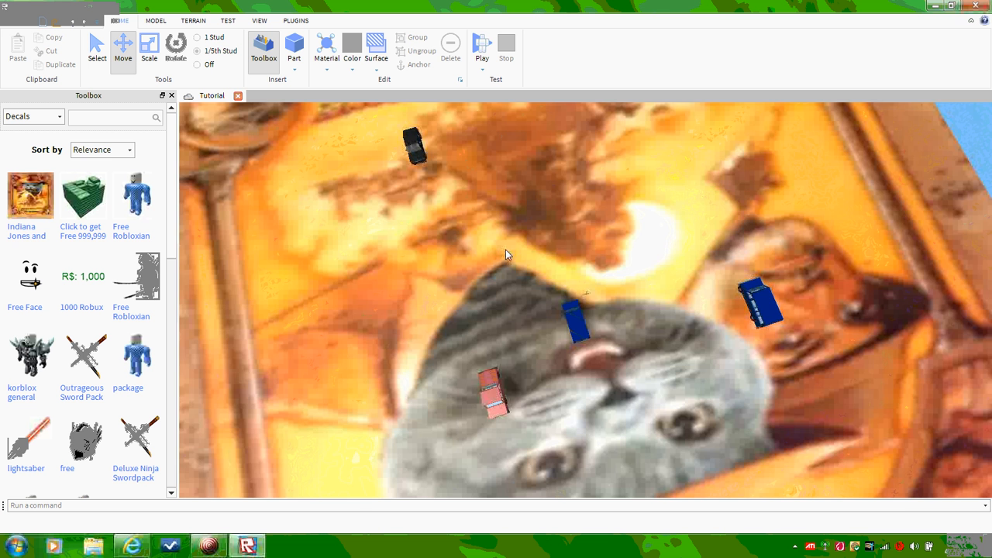
scroll(506, 249, up, 5)
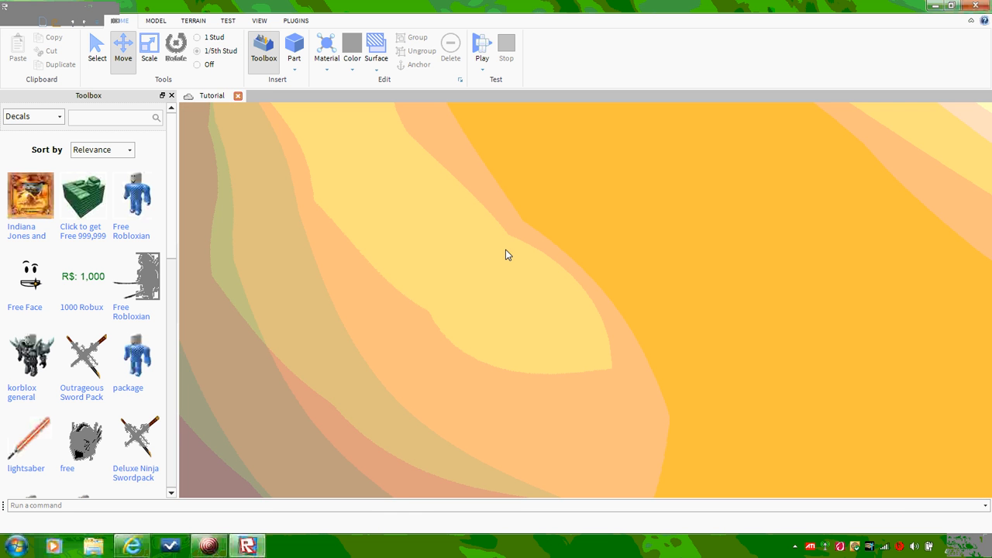
scroll(506, 255, down, 10)
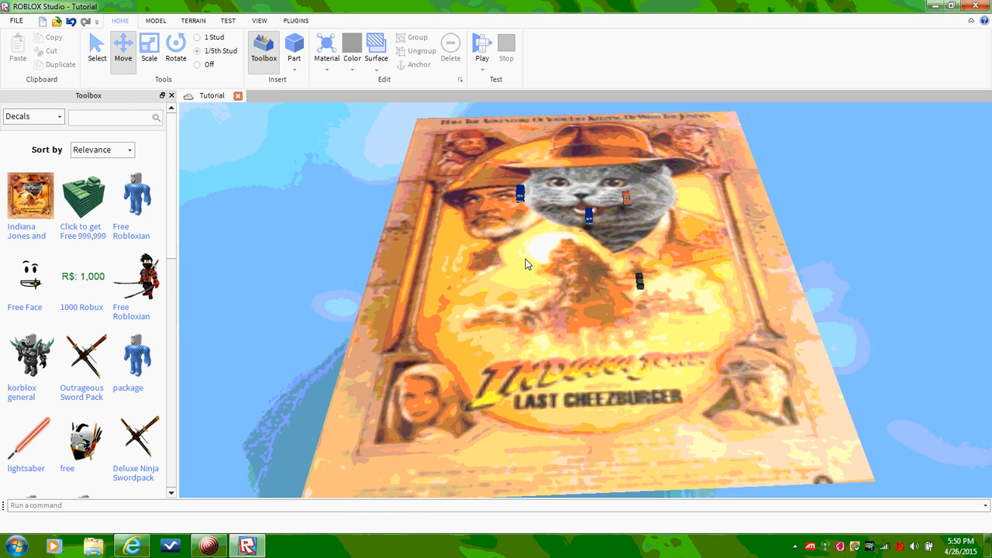
right_drag(526, 265, 553, 238)
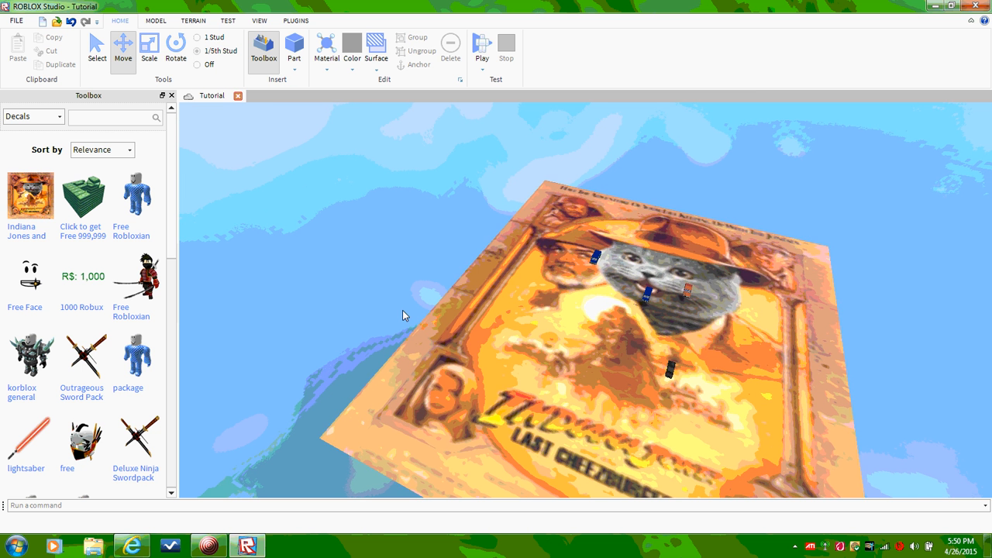
right_drag(402, 310, 401, 279)
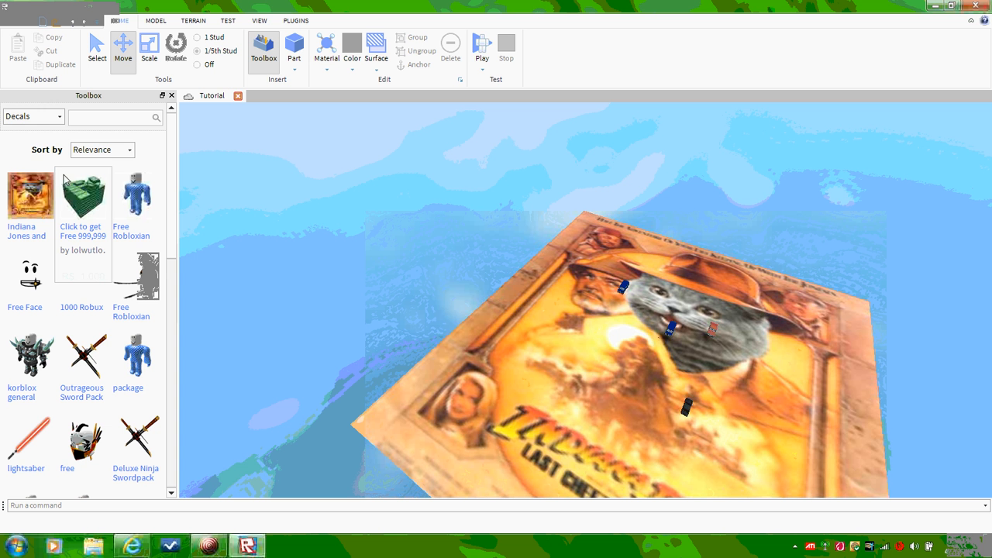
- Look through the Toolbox's My Decals, My Models, Recent decals and Recent models categories, returning to Decals
click(17, 118)
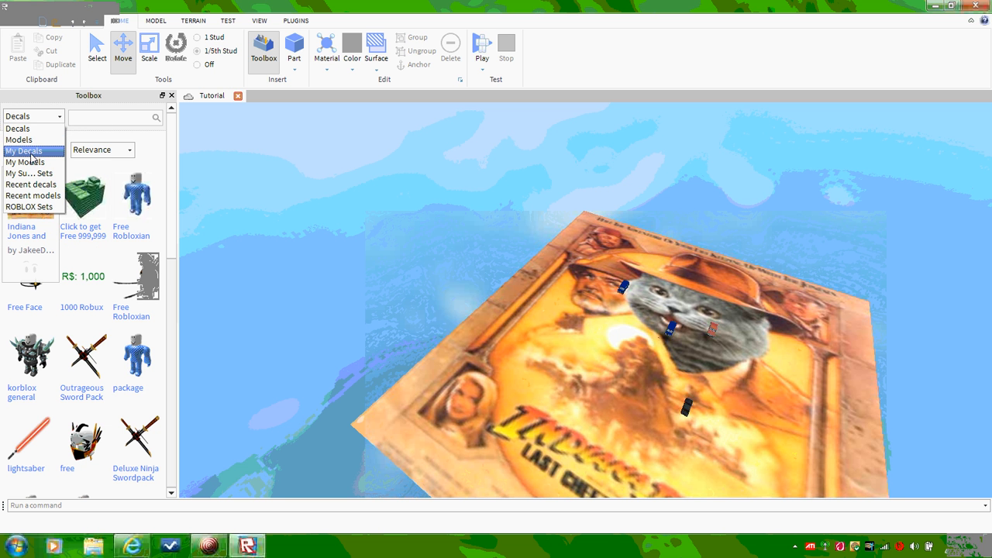
click(24, 151)
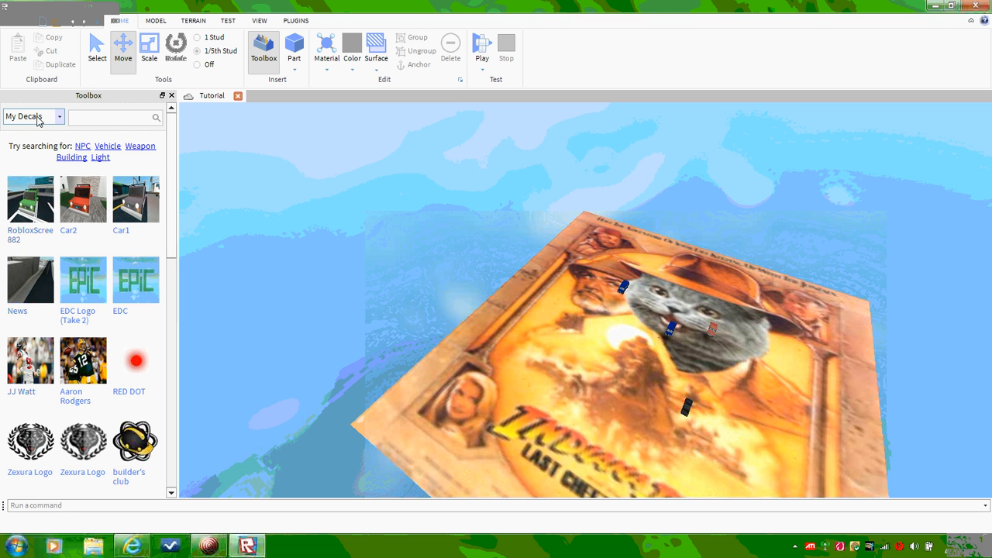
click(37, 120)
click(43, 160)
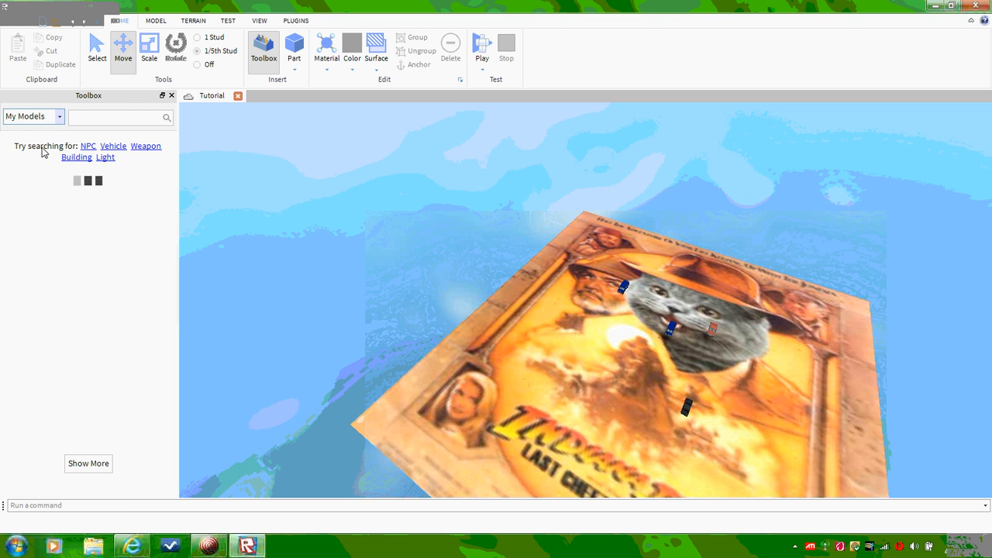
click(40, 118)
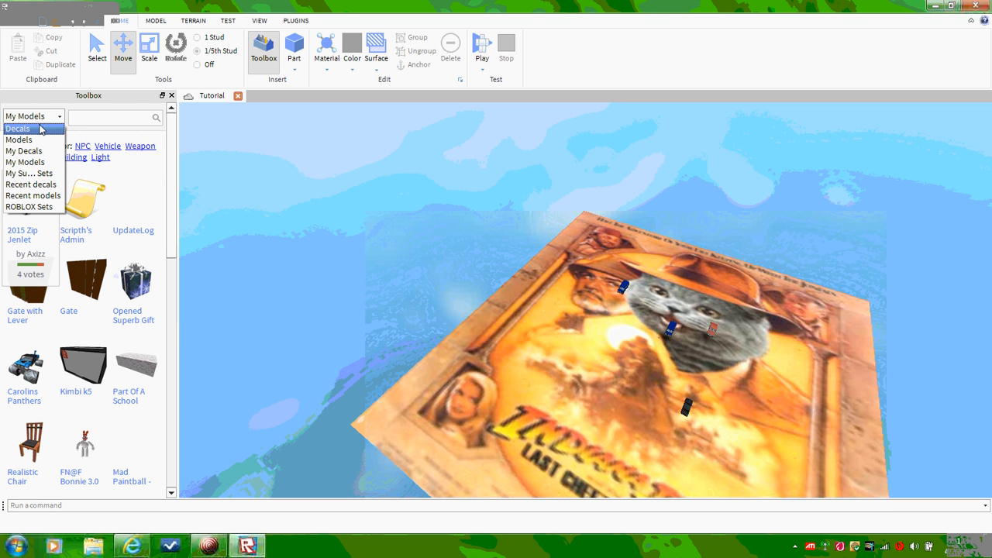
click(33, 186)
click(35, 113)
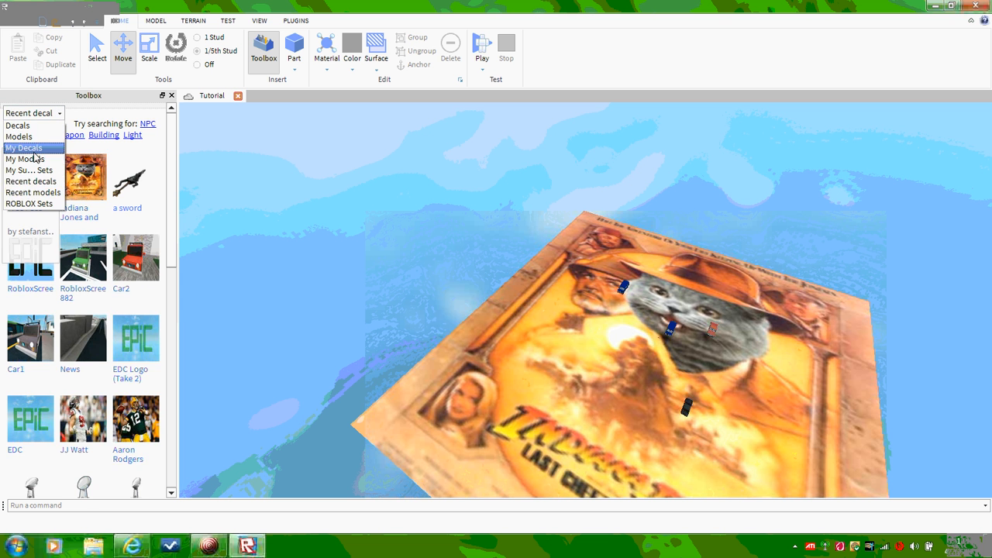
click(33, 192)
click(35, 114)
click(27, 135)
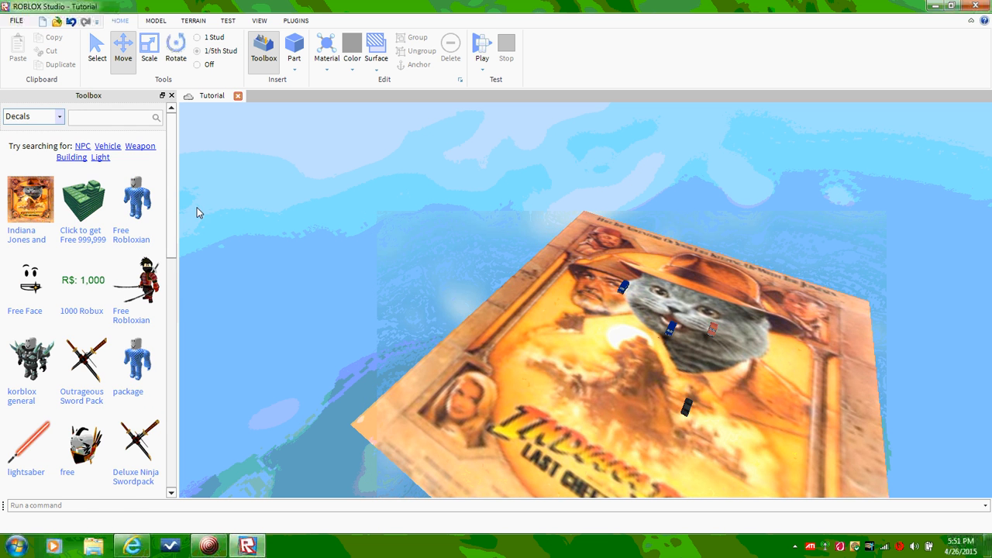
right_drag(448, 320, 435, 304)
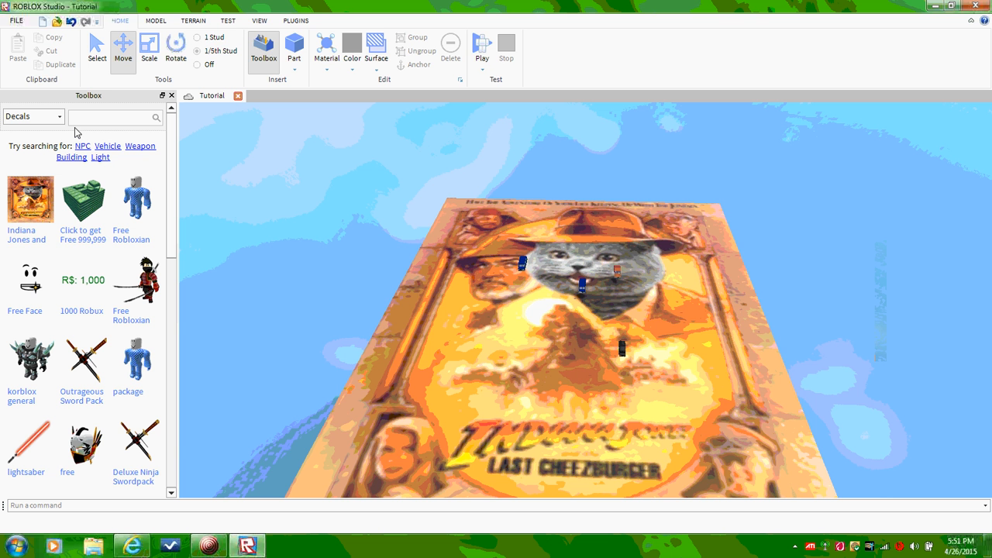
- Close the Toolbox and show the Explorer and Properties windows
click(260, 21)
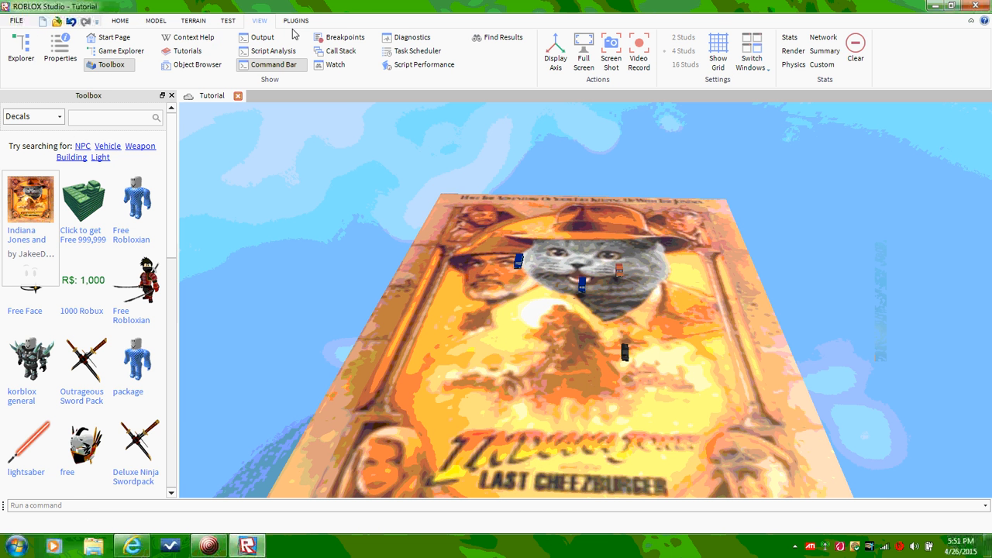
click(171, 95)
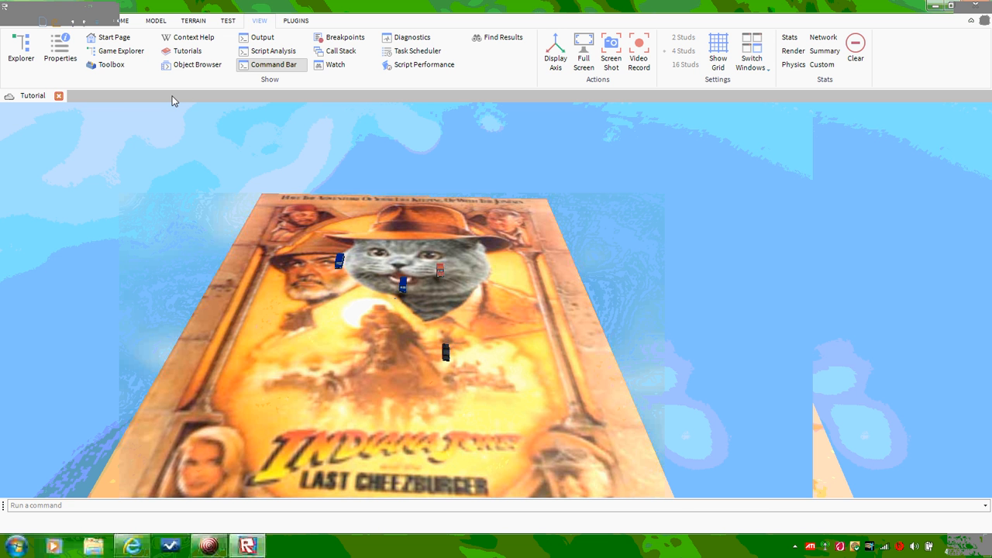
click(21, 48)
click(60, 48)
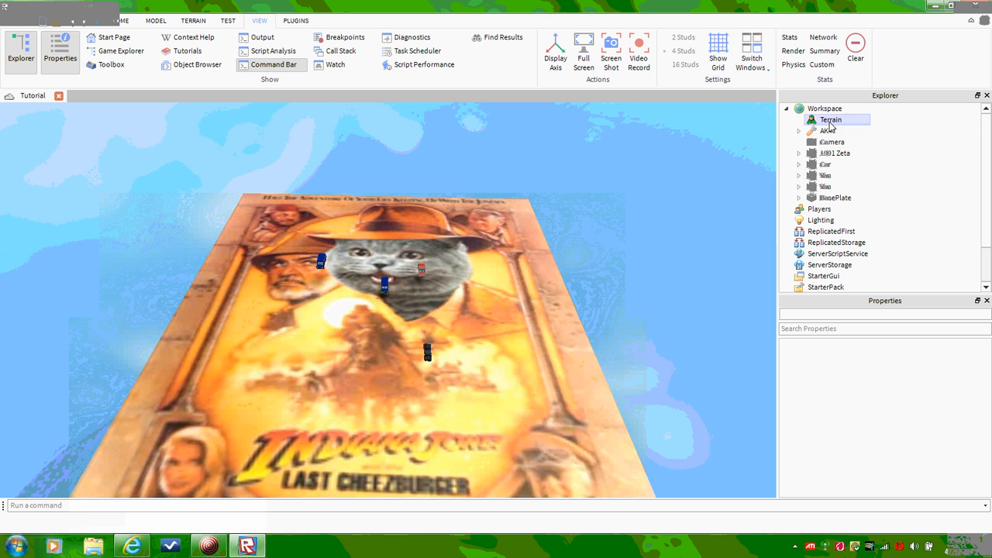
- View the vehicles from closer to the baseplate and collapse the Workspace contents in the Explorer
scroll(551, 292, down, 1)
scroll(549, 292, up, 5)
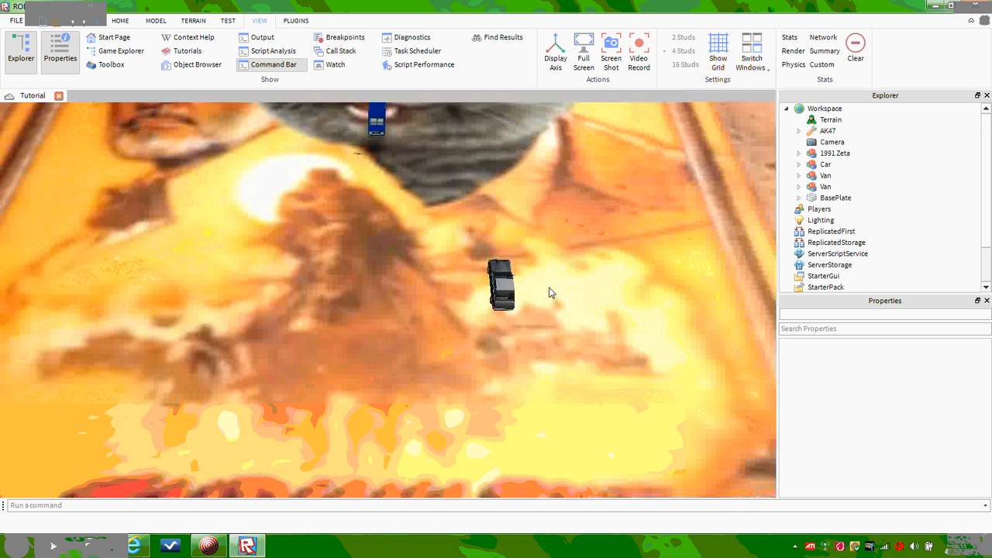
scroll(549, 287, up, 5)
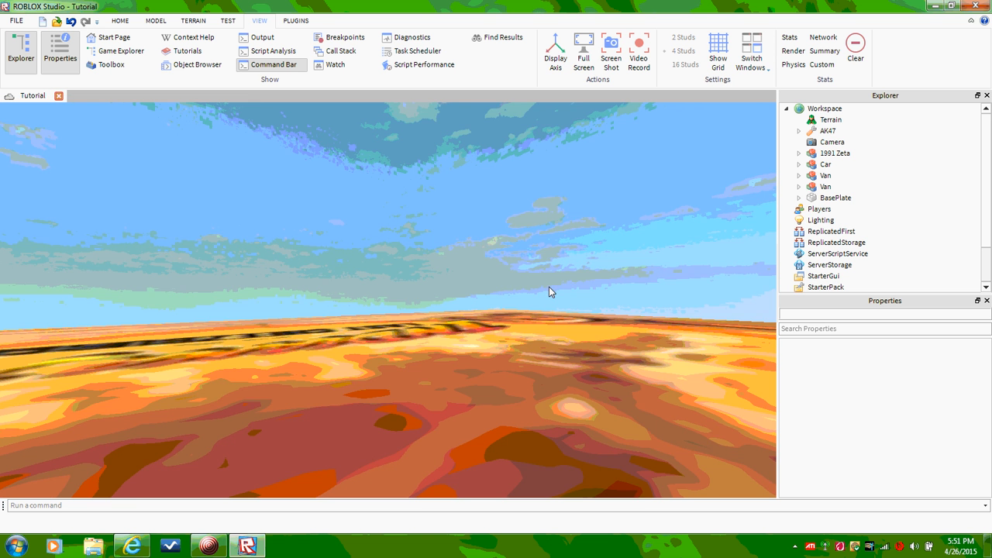
scroll(550, 298, up, 1)
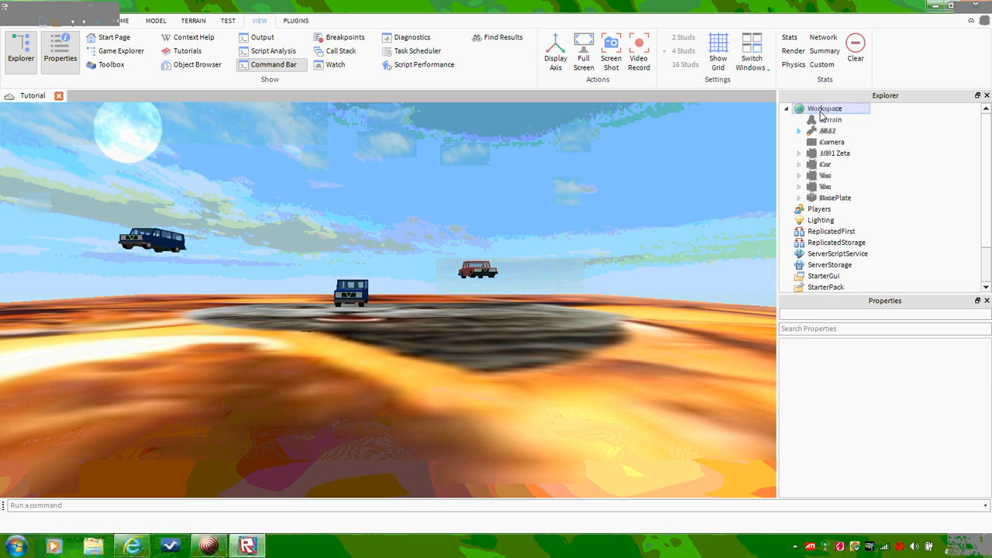
click(822, 110)
click(787, 109)
- Examine the properties of each Explorer service from Players down to HttpService
click(815, 120)
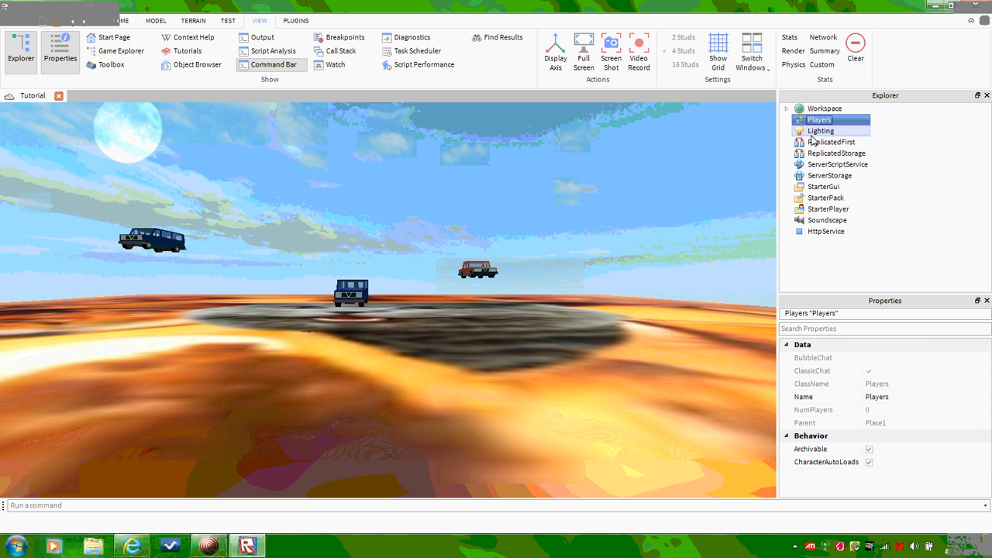
click(815, 131)
click(815, 143)
click(815, 153)
click(813, 166)
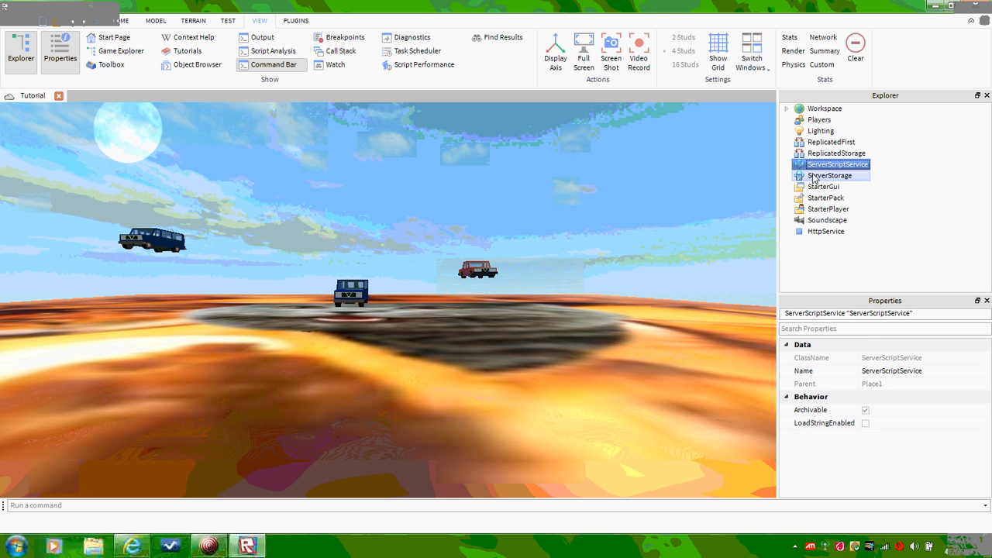
click(814, 175)
click(814, 186)
click(816, 198)
click(816, 209)
click(817, 221)
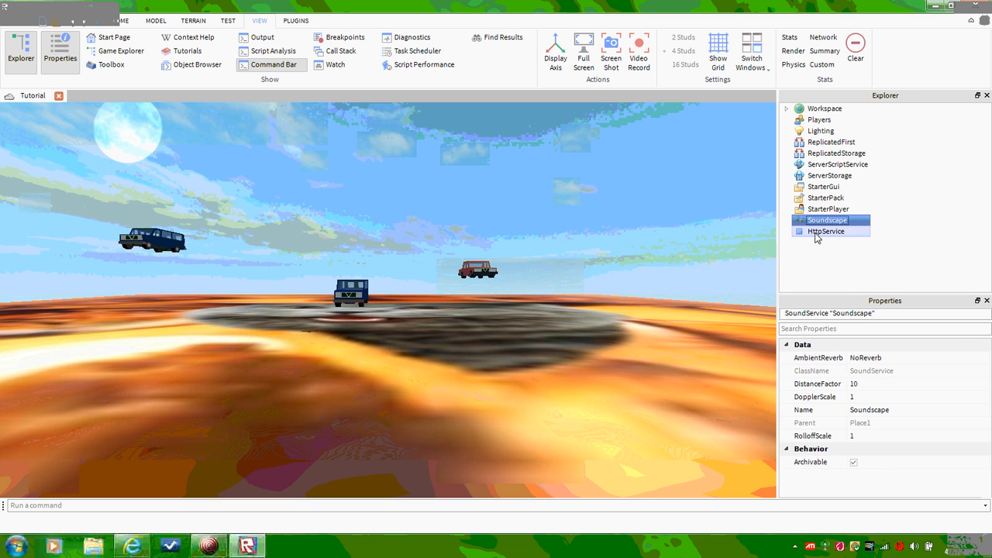
click(816, 233)
click(820, 212)
click(821, 220)
- Select Workspace in the Explorer, briefly expand its contents and collapse them again
click(823, 108)
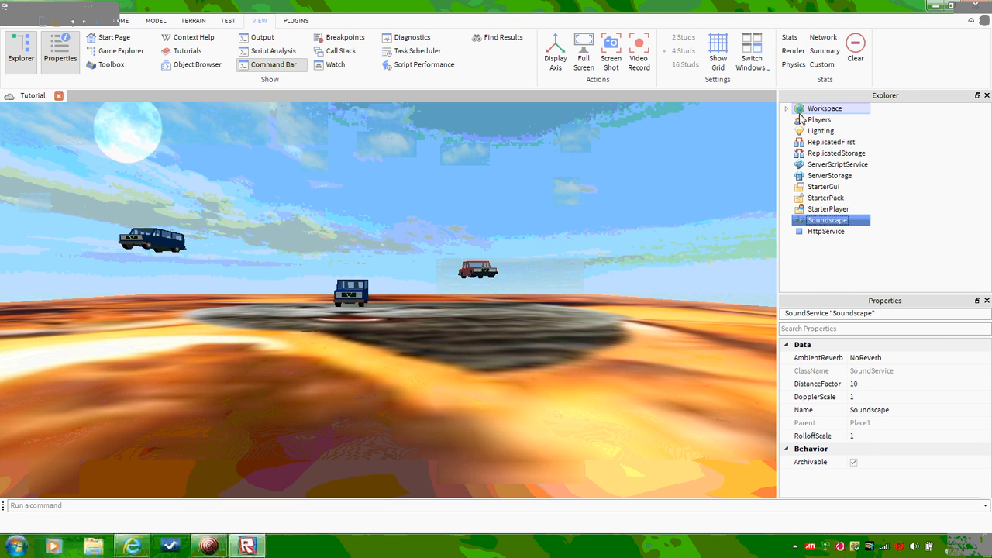
click(788, 110)
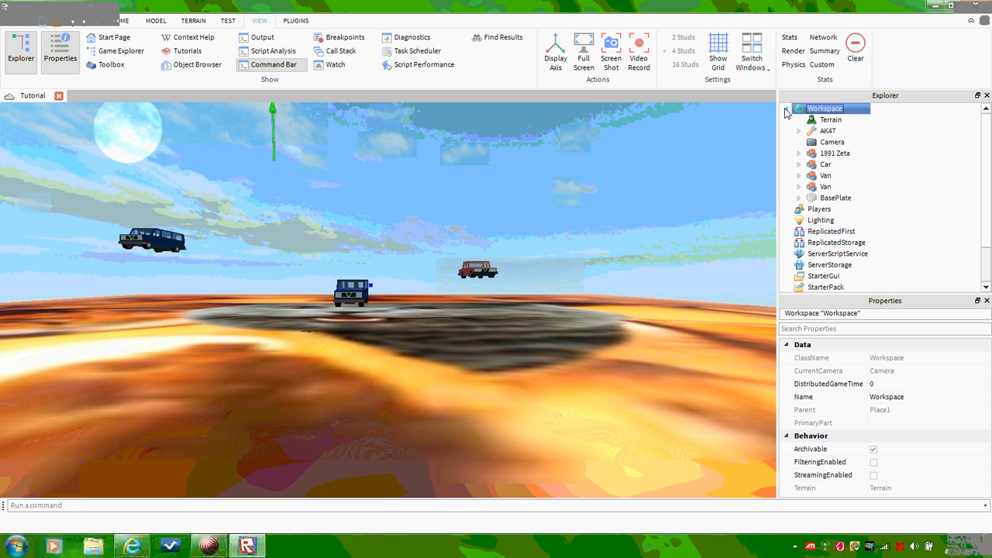
click(788, 109)
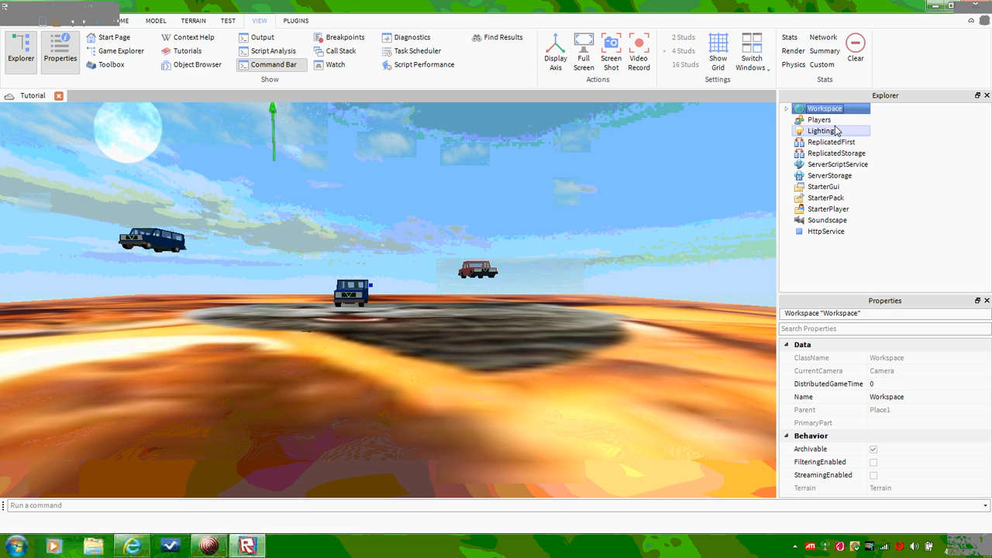
- Go through the top-level Explorer services a second time, ending on HttpService
click(818, 142)
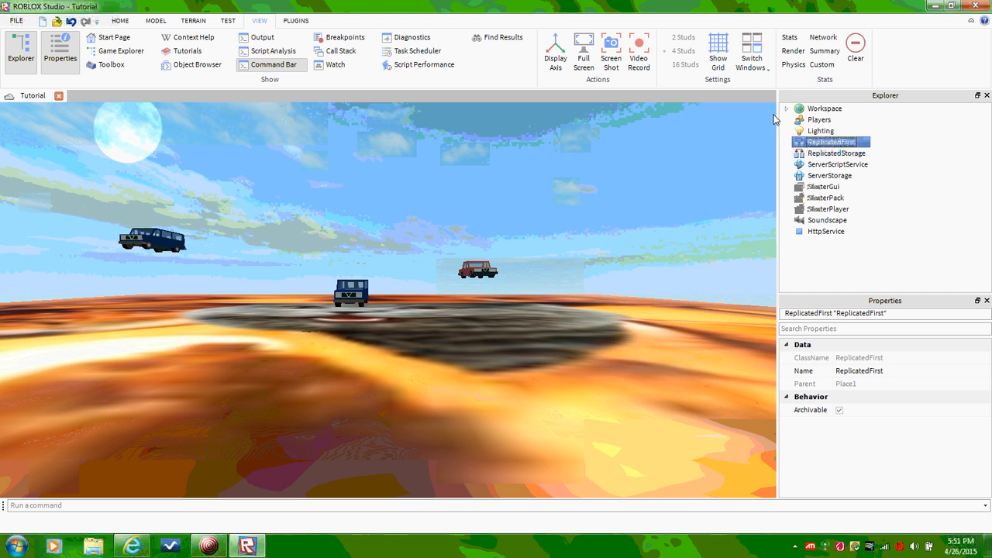
click(802, 111)
click(806, 119)
click(806, 142)
click(806, 152)
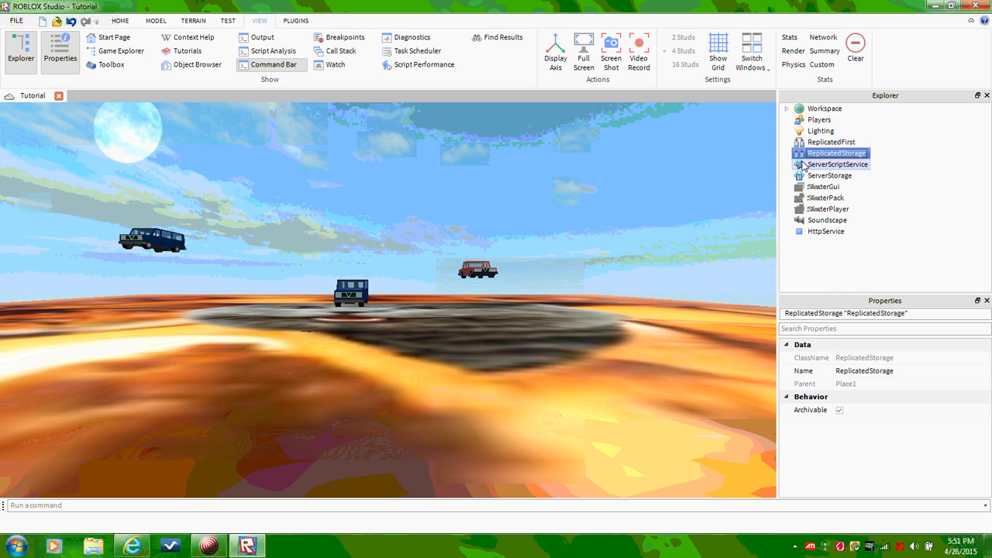
click(807, 175)
click(806, 198)
click(806, 209)
click(807, 220)
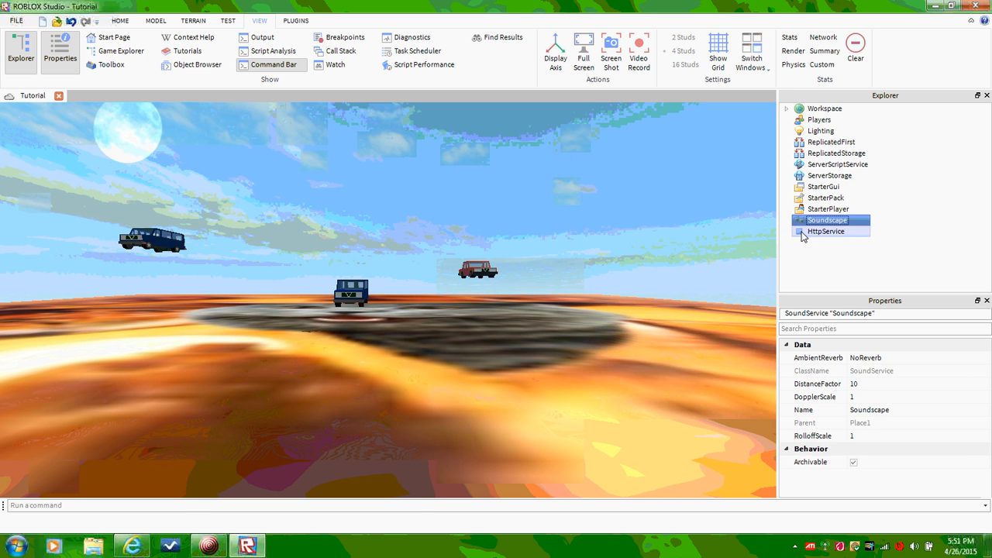
click(806, 231)
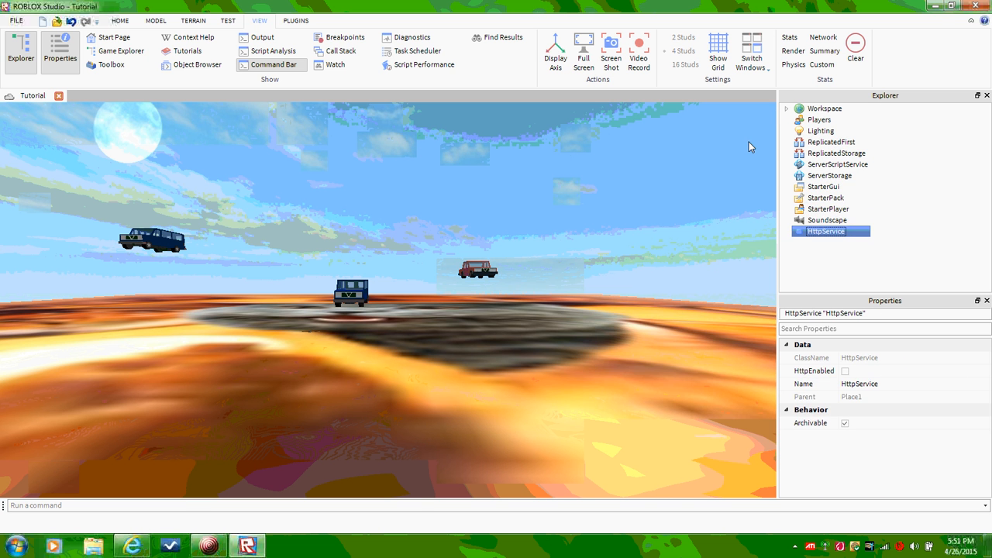
- Expand the Workspace in the Explorer to list the objects in the place
click(787, 108)
click(786, 110)
click(787, 109)
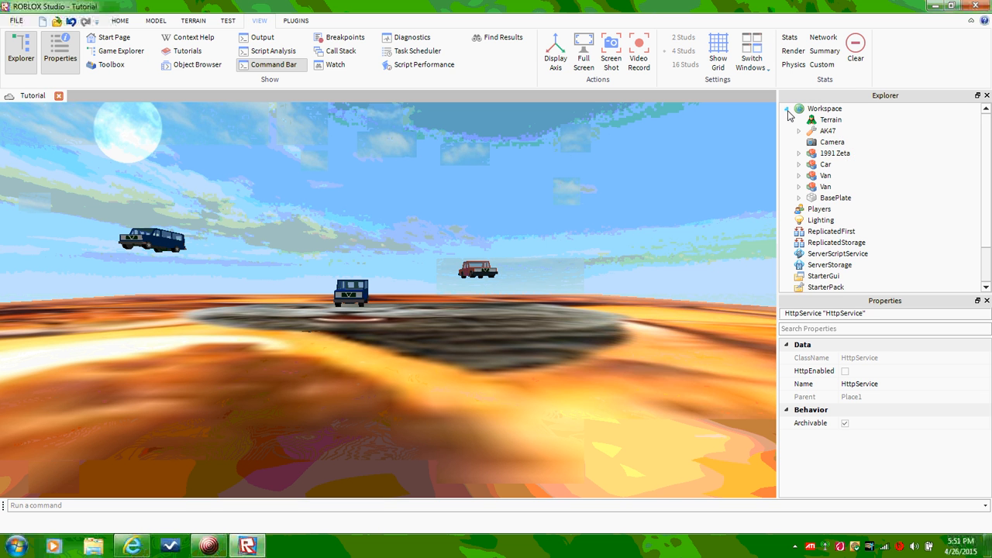
click(787, 109)
click(787, 109)
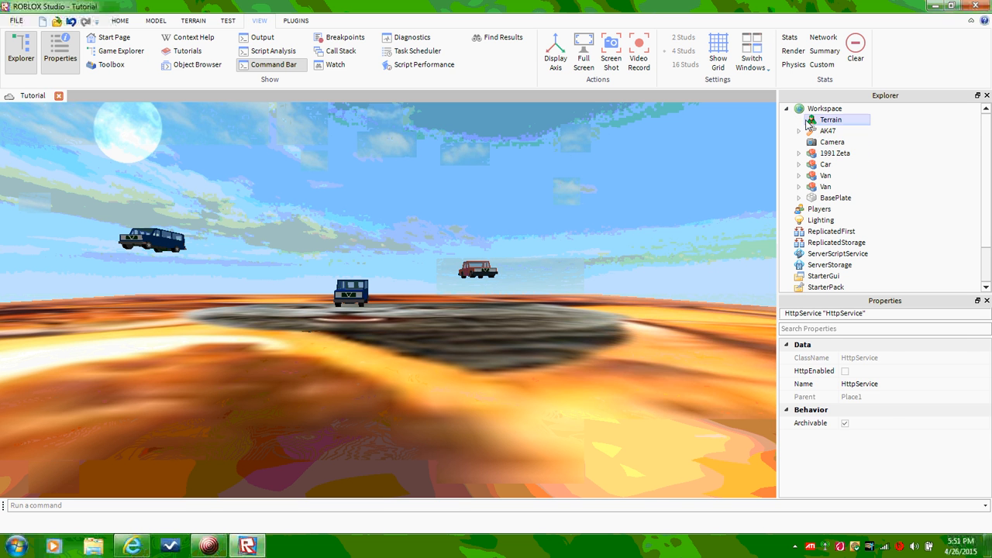
- Inspect the AK47, Camera and Car entries under Workspace, and select the 1991 Zeta, Car and both Vans together
click(826, 131)
click(829, 142)
click(825, 164)
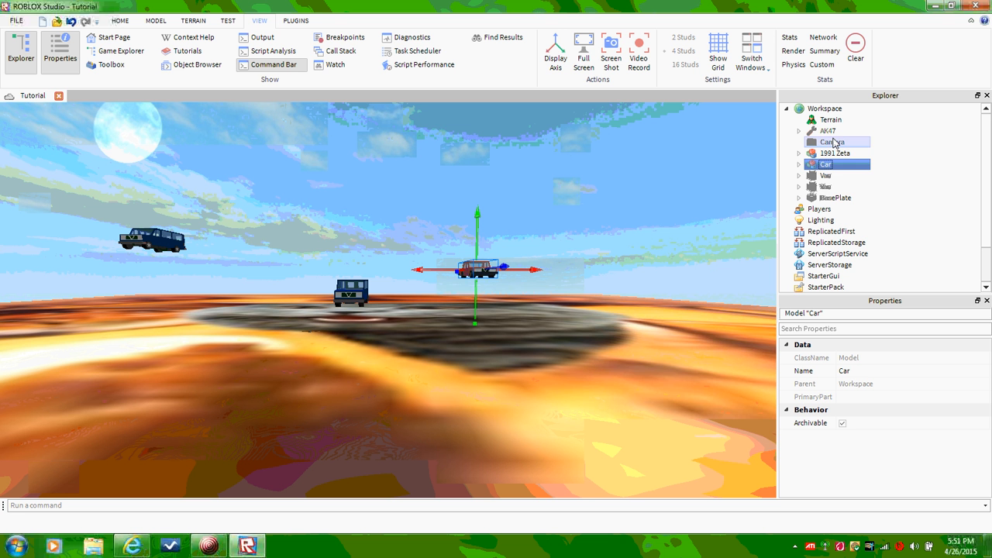
click(835, 153)
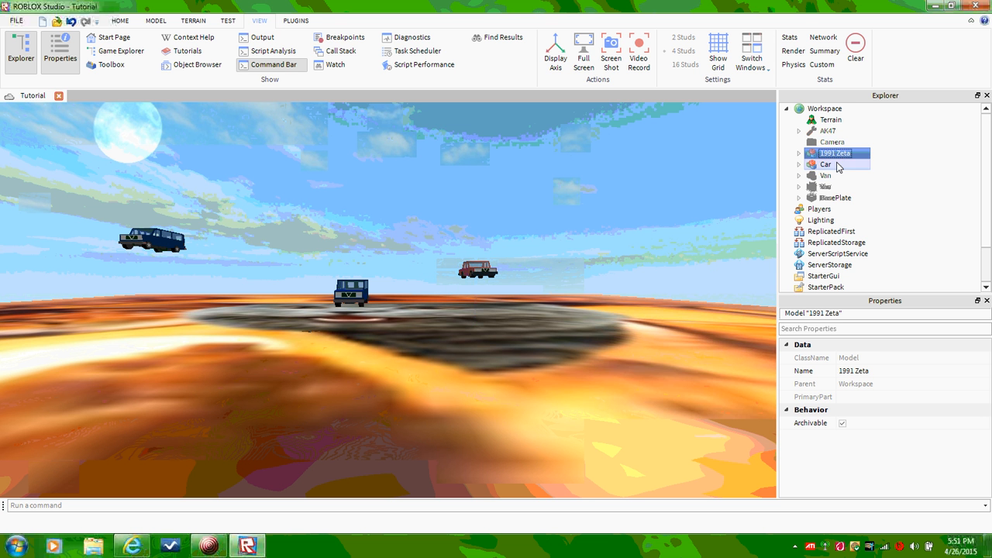
ctrl+click(836, 165)
ctrl+click(834, 177)
ctrl+click(831, 187)
- Focus the view on the 1991 Zeta and move the car a short distance along its blue axis
right_drag(477, 180, 477, 180)
click(835, 153)
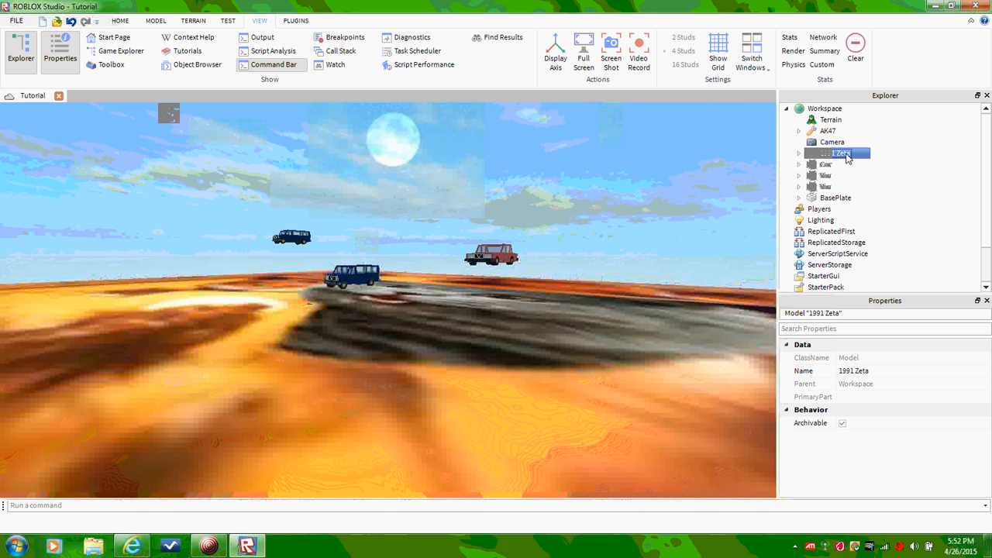
key(f)
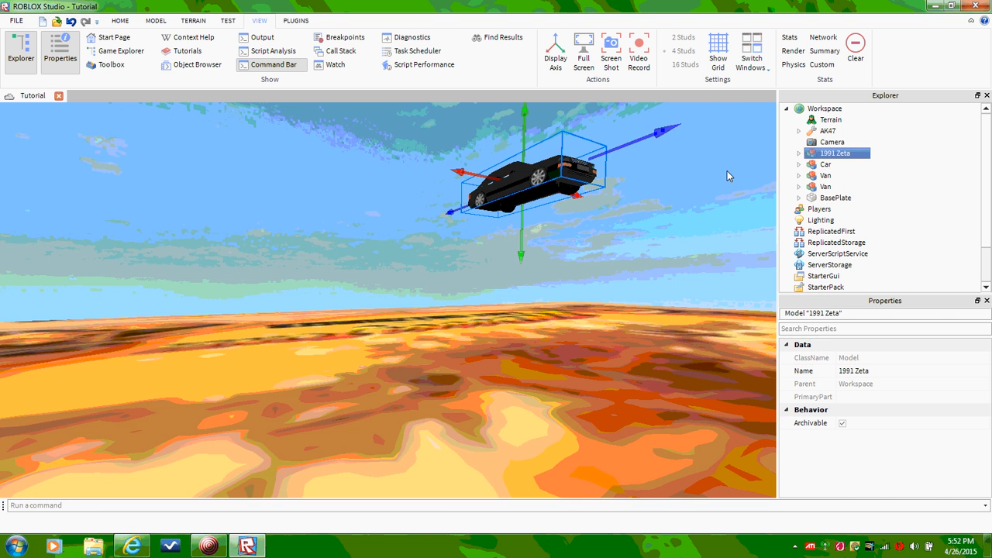
key(f)
click(851, 166)
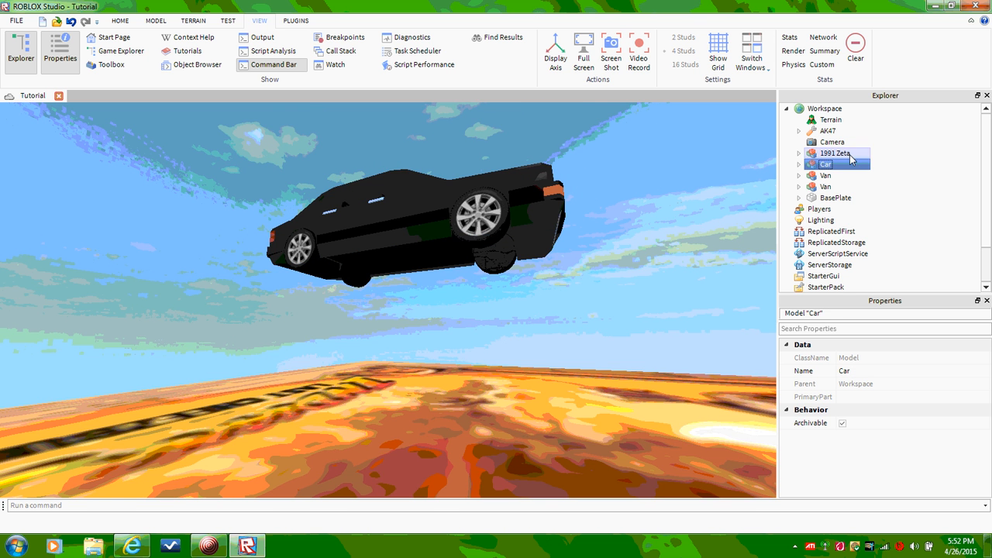
click(850, 154)
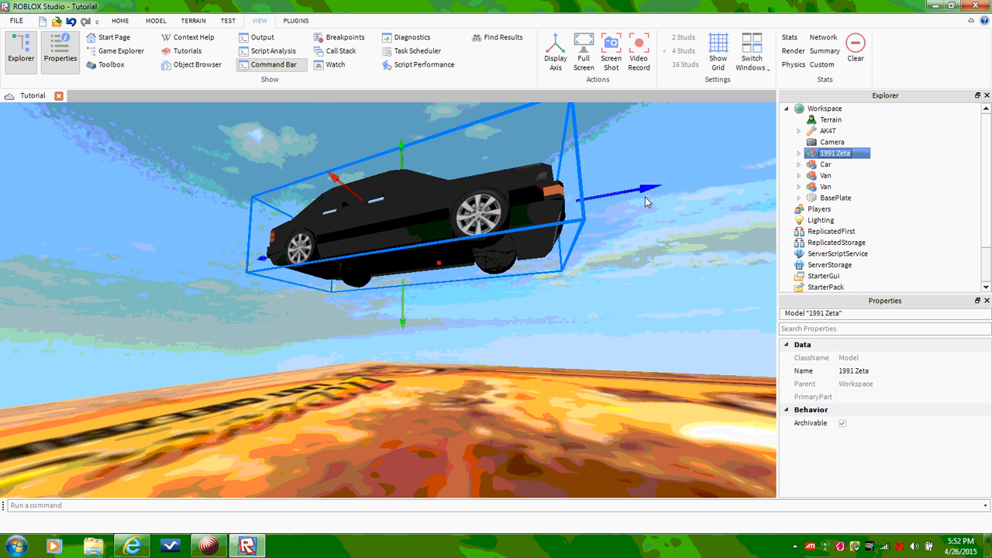
drag(643, 197, 579, 214)
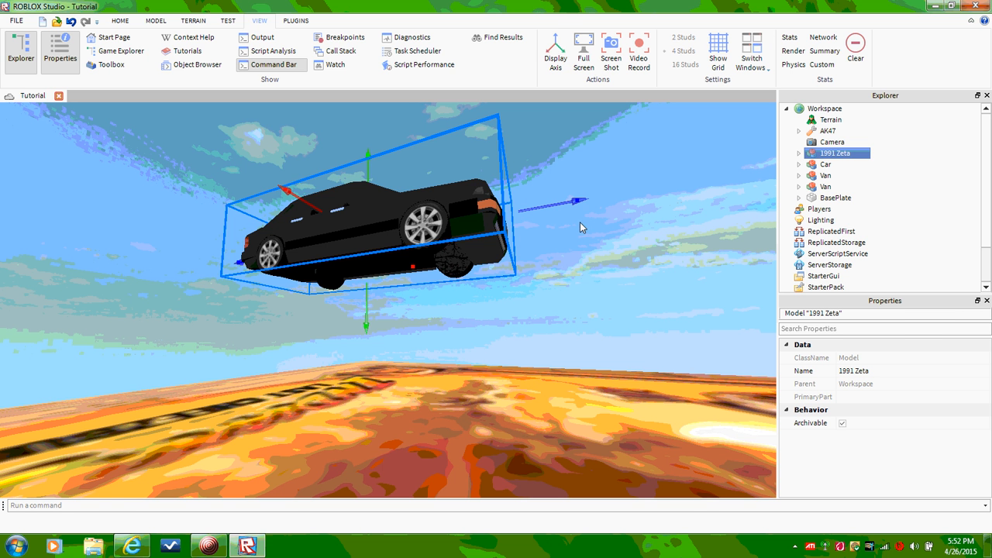
- Delete the 1991 Zeta through the Explorer and undo the deletion
right_click(866, 156)
click(856, 218)
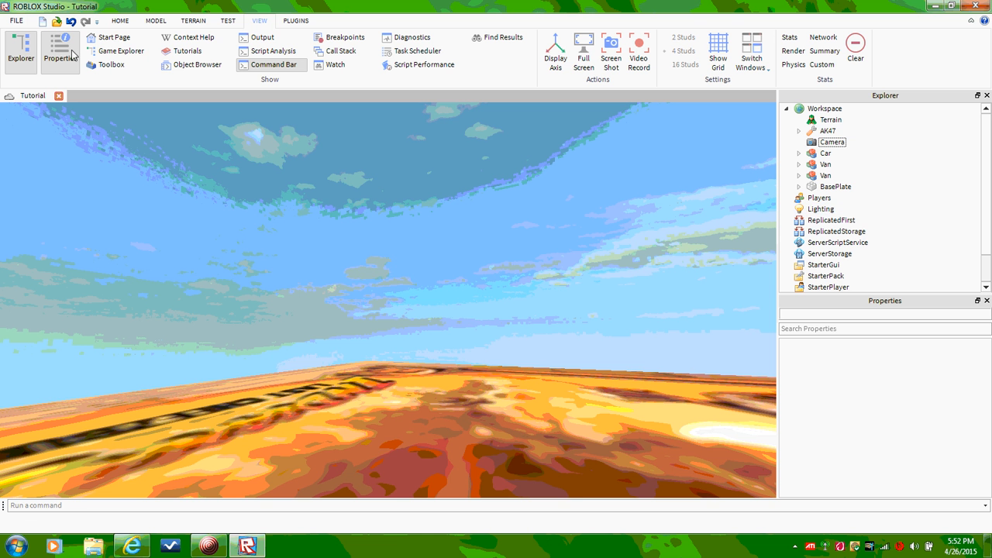
click(72, 23)
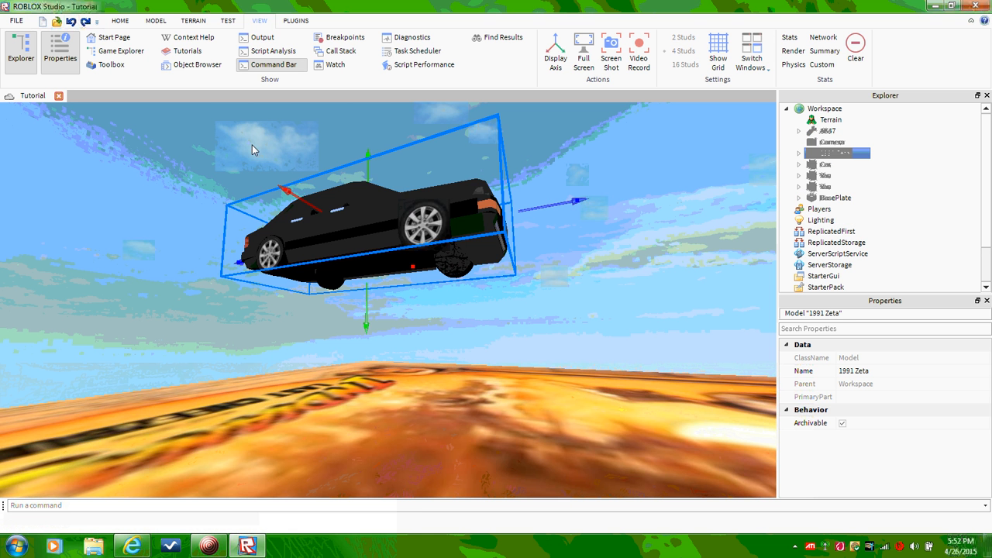
scroll(456, 170, up, 4)
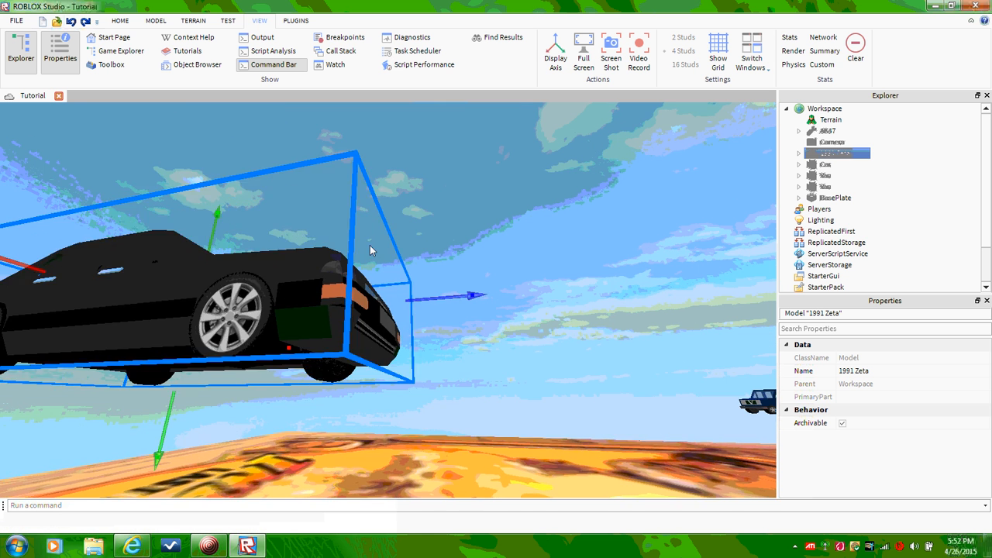
- Delete the black 1991 Zeta car directly in the 3D view
scroll(369, 244, down, 1)
drag(239, 223, 299, 182)
click(482, 218)
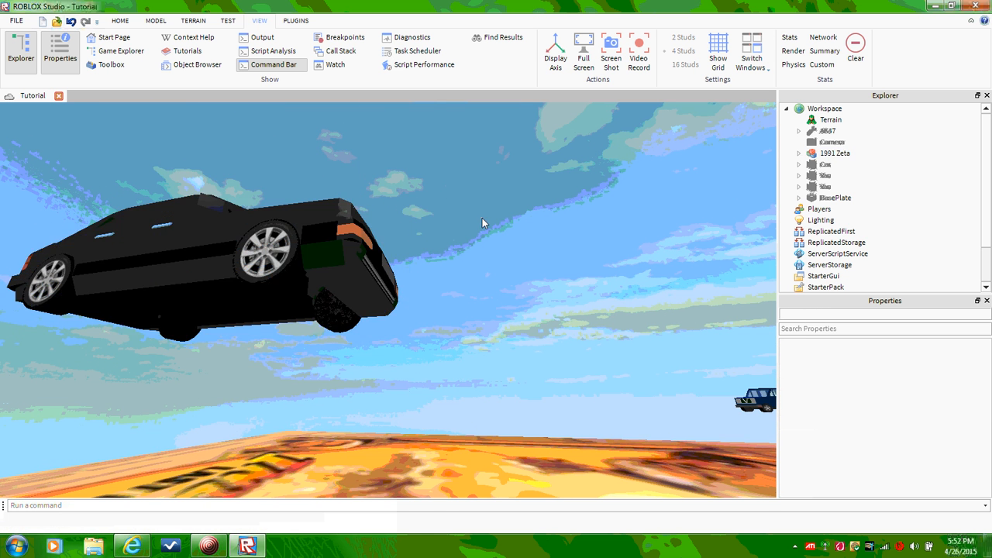
click(336, 261)
right_click(341, 258)
click(372, 337)
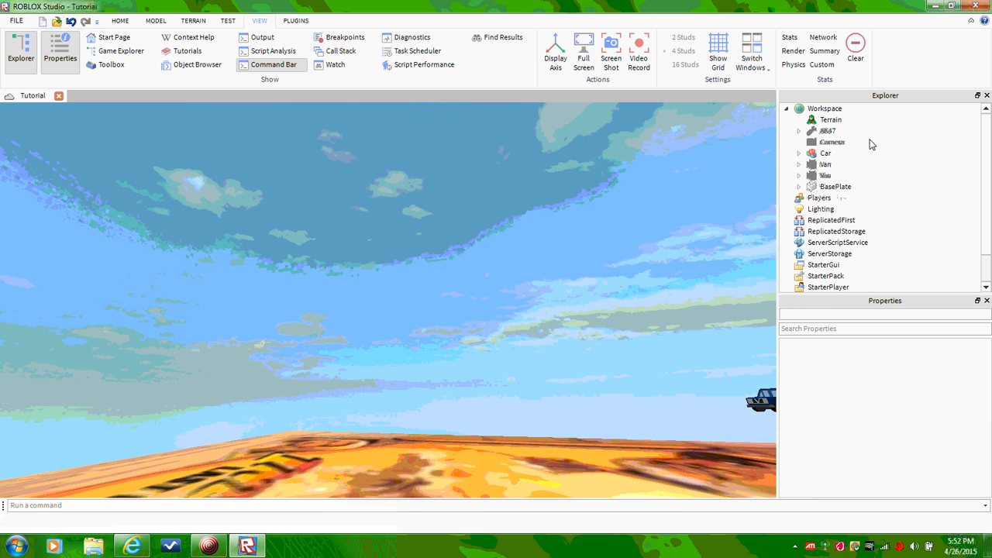
- Focus the view on the AK47 tool and delete it through the Explorer
click(828, 131)
key(f)
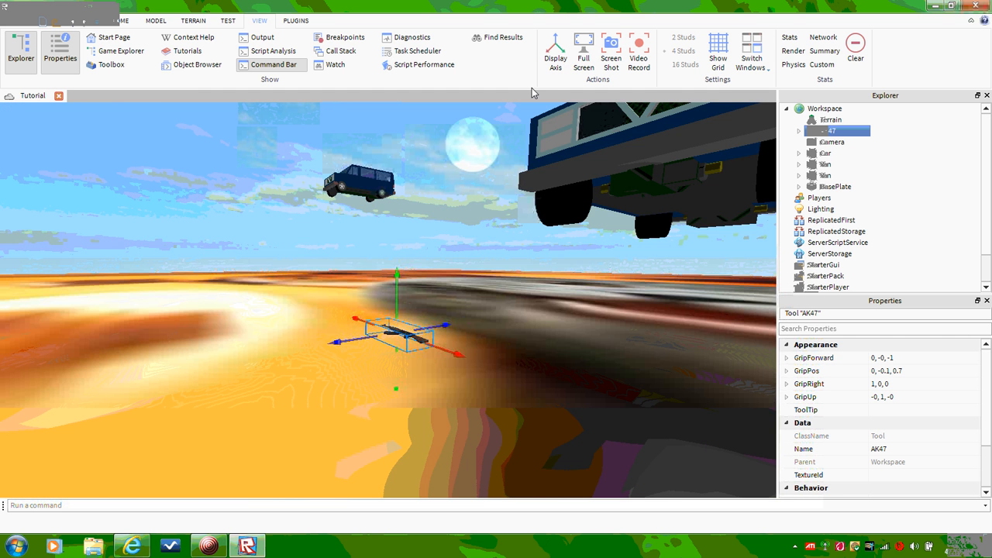
scroll(469, 297, up, 4)
scroll(469, 298, down, 2)
scroll(886, 403, down, 1)
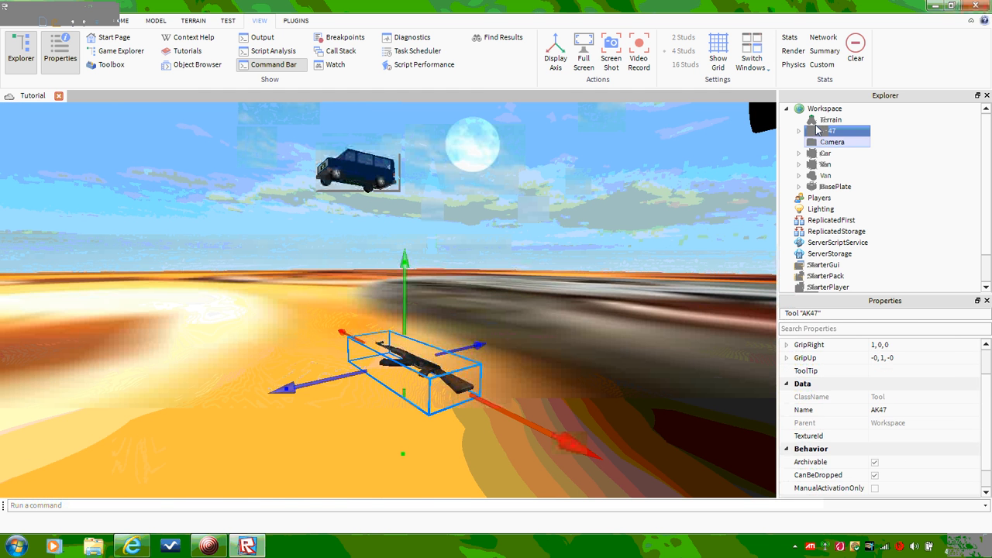
right_click(826, 131)
click(831, 194)
- Select the Car and both Vans together in the 3D view and delete them
scroll(396, 185, down, 3)
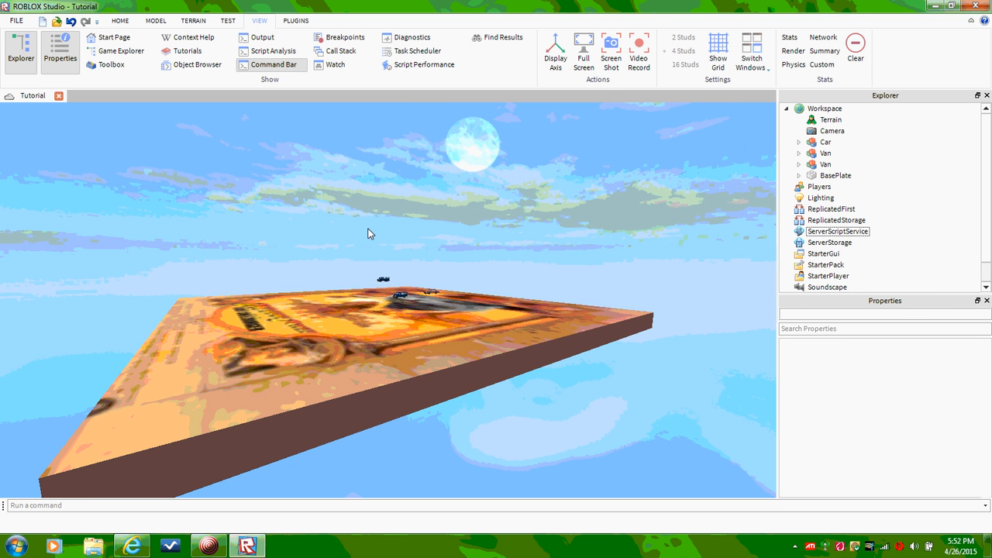
drag(369, 230, 480, 324)
right_click(479, 324)
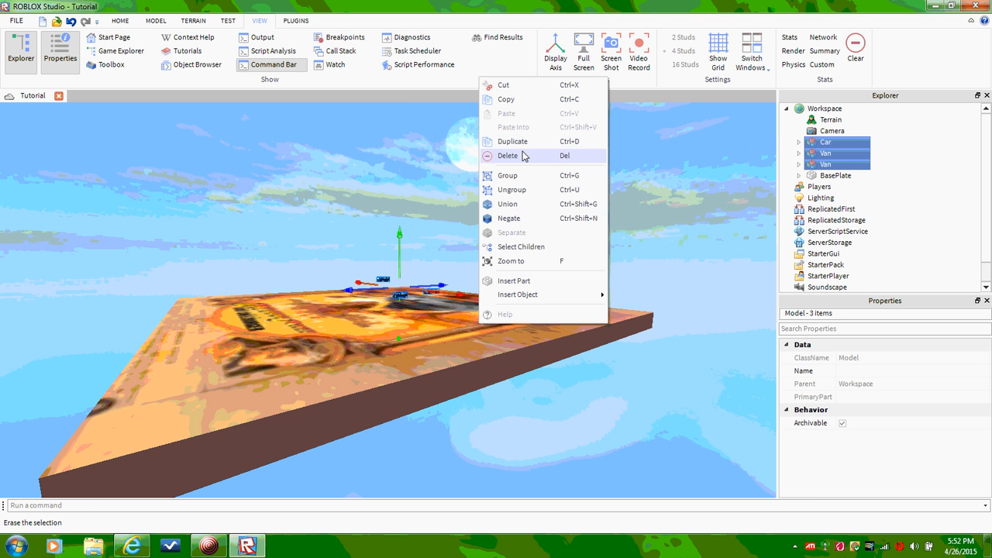
click(366, 247)
drag(366, 246, 439, 314)
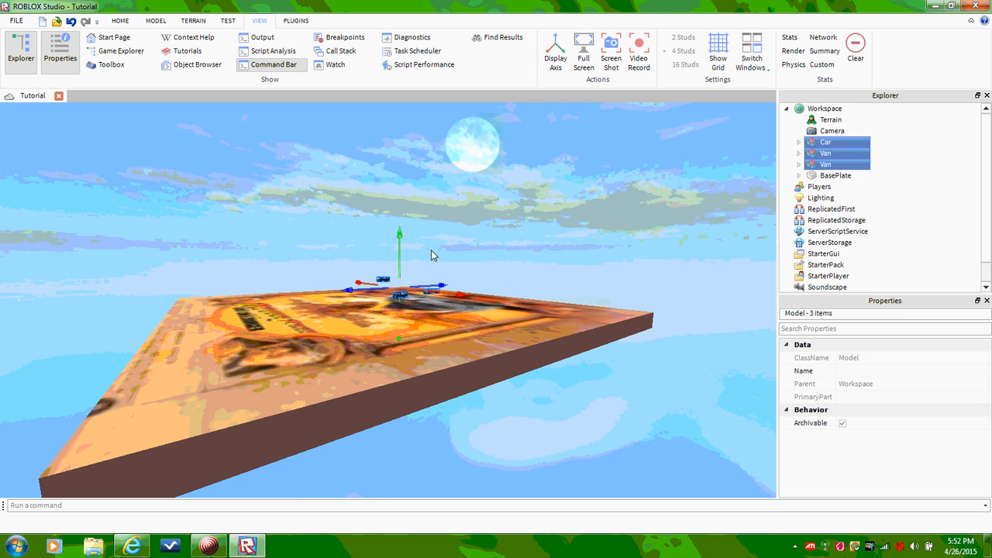
key(Delete)
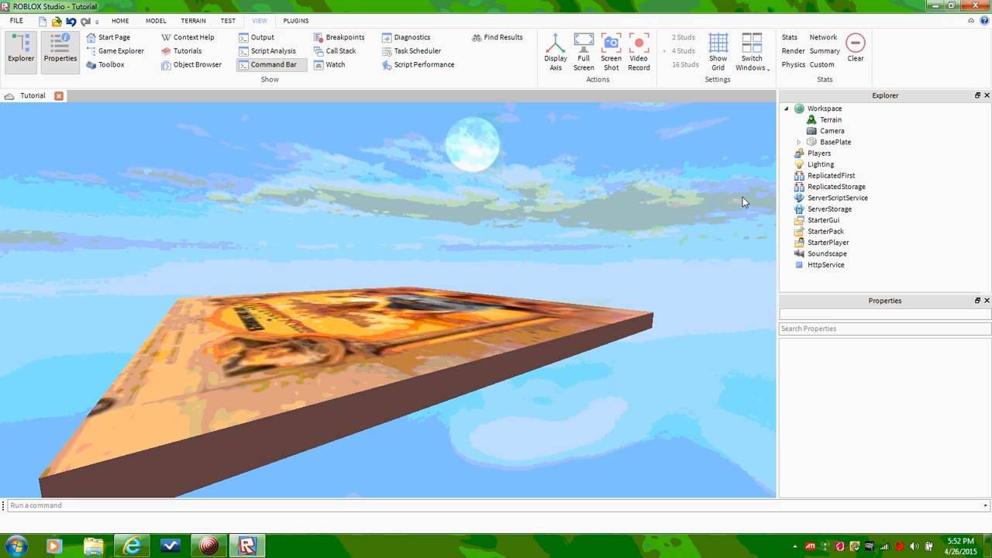
- Delete the BasePlate from the Workspace through the Explorer
click(836, 141)
right_click(822, 142)
click(841, 203)
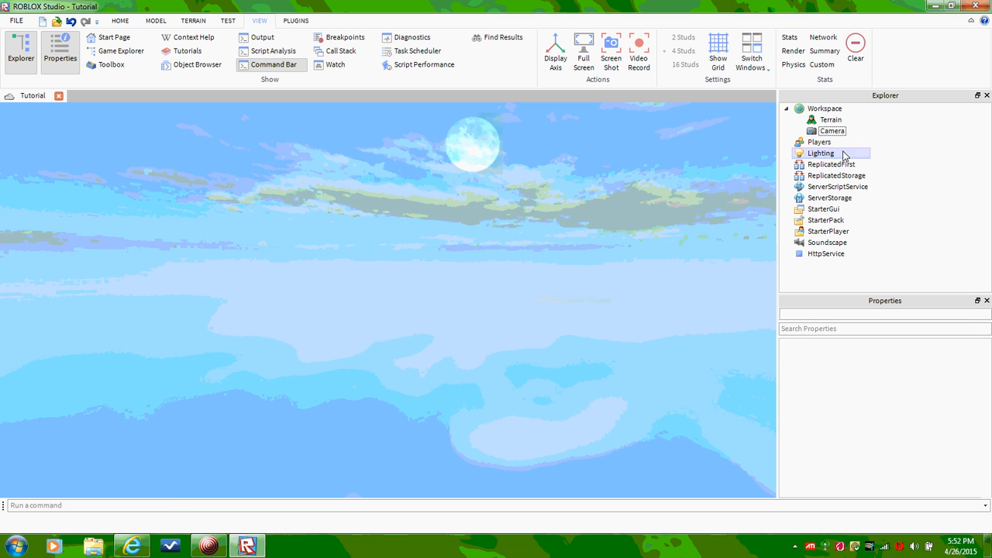
- Select Terrain and Camera together under Workspace, and select Terrain alone to view its properties
click(839, 130)
ctrl+click(841, 121)
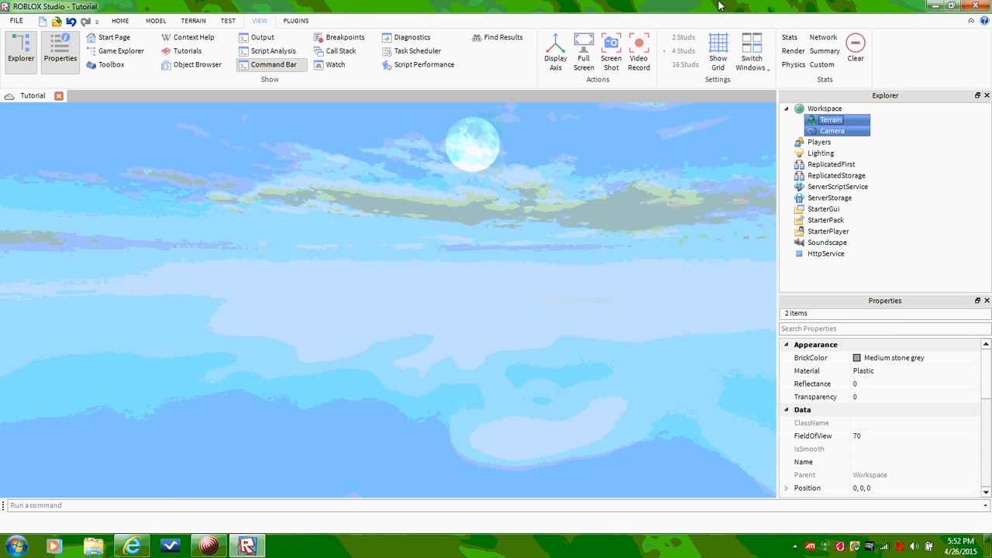
click(602, 146)
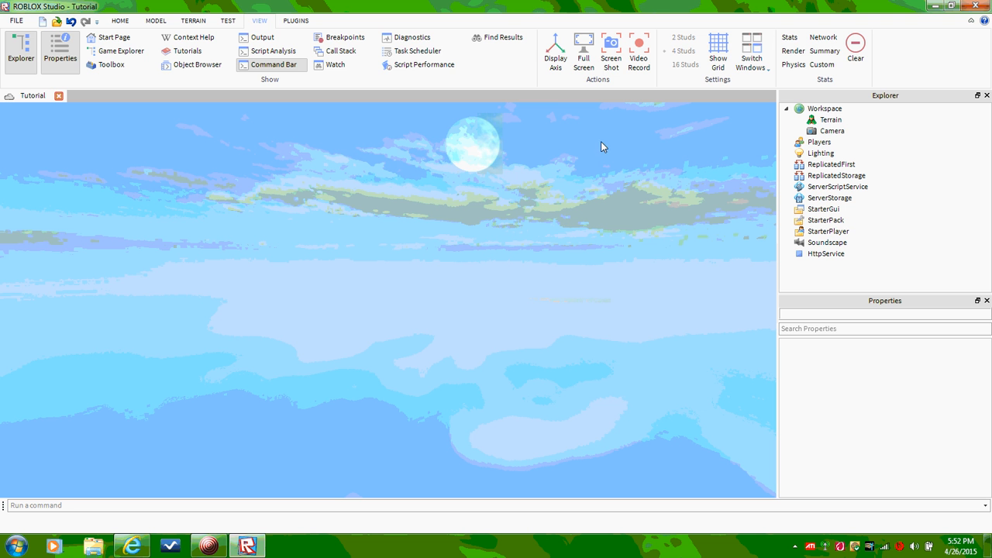
click(838, 119)
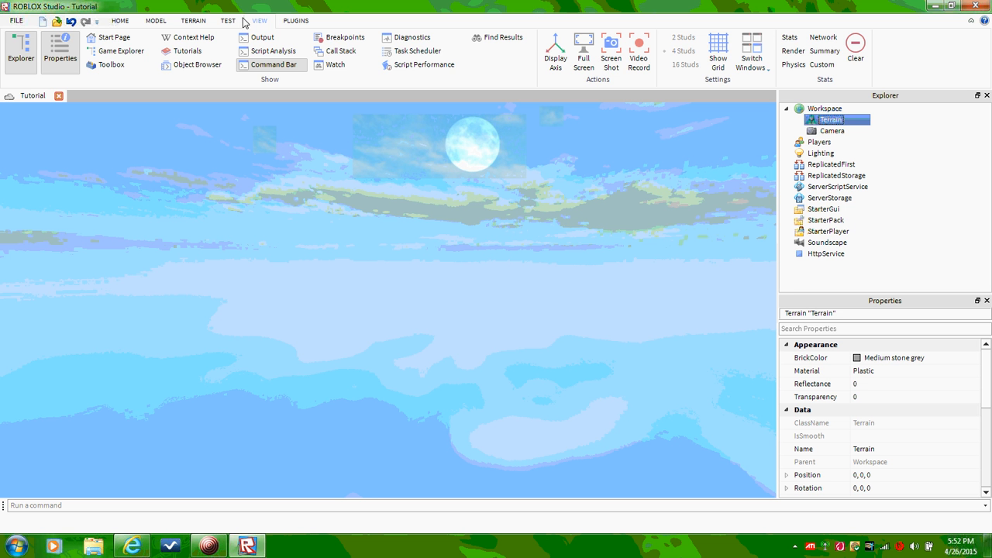
- Open and close the terrain Generator, Builder and Remover tools one after another to view their options
click(193, 21)
click(24, 54)
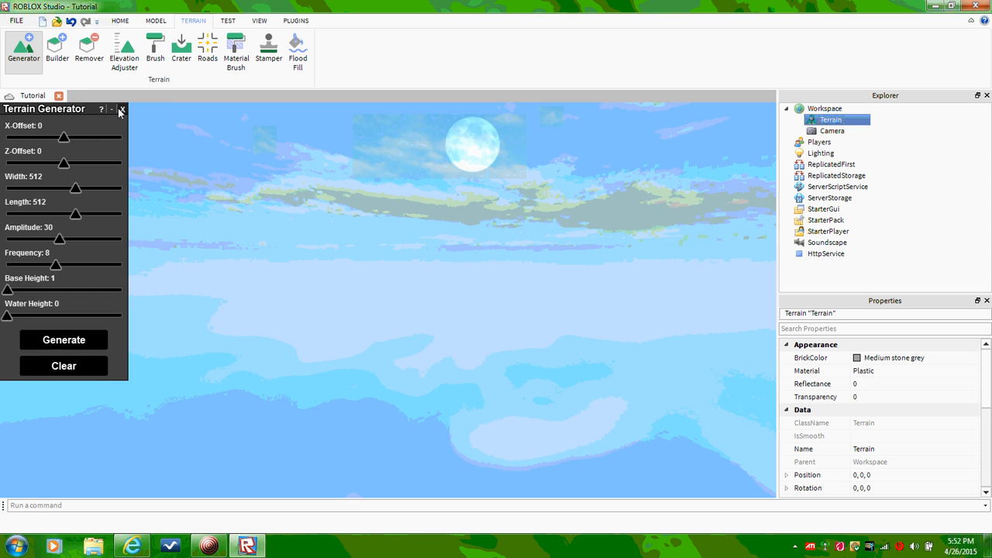
click(122, 109)
click(56, 58)
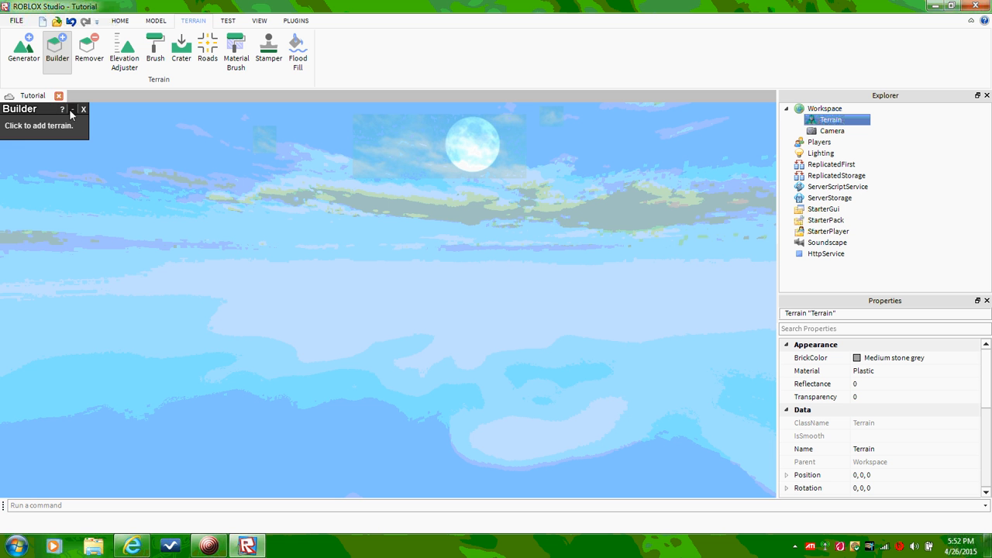
click(83, 110)
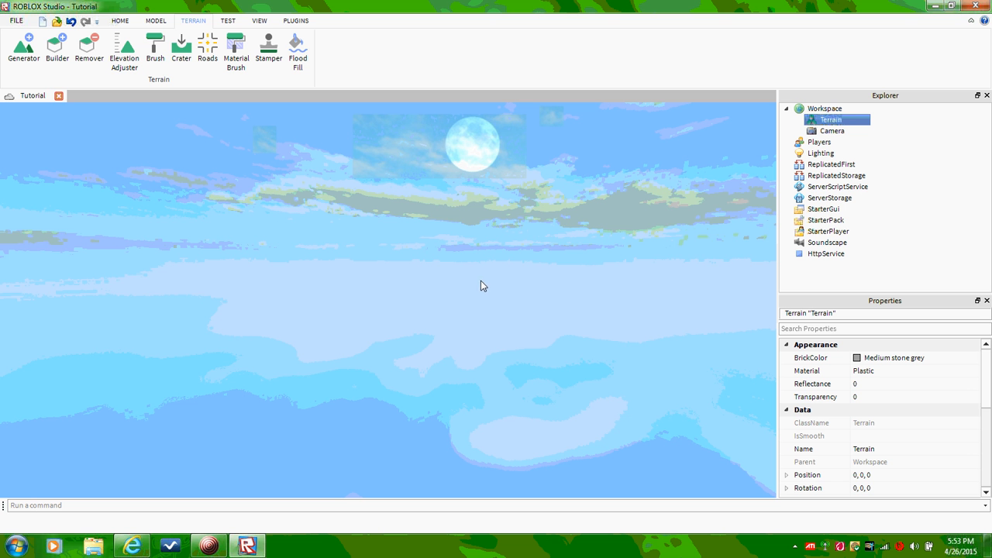
click(89, 50)
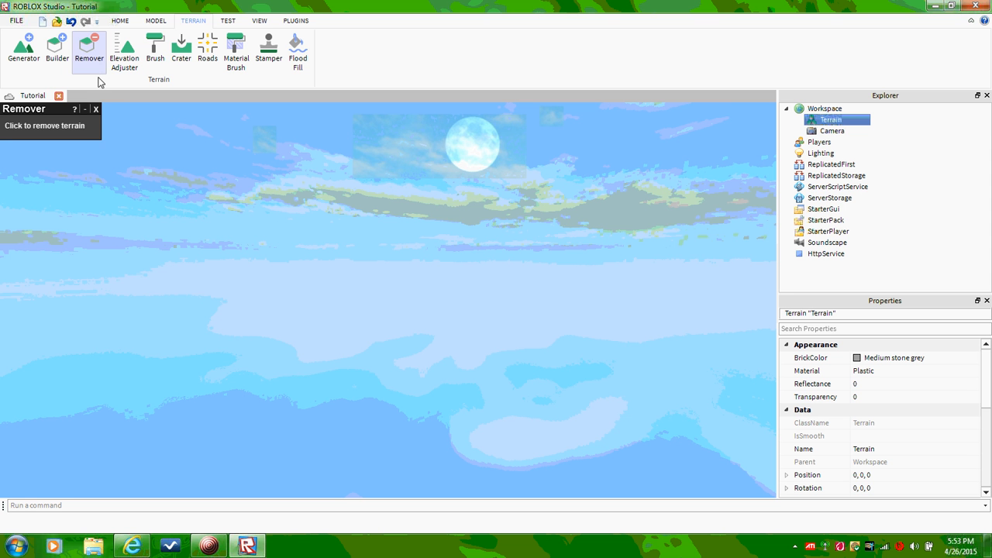
click(96, 110)
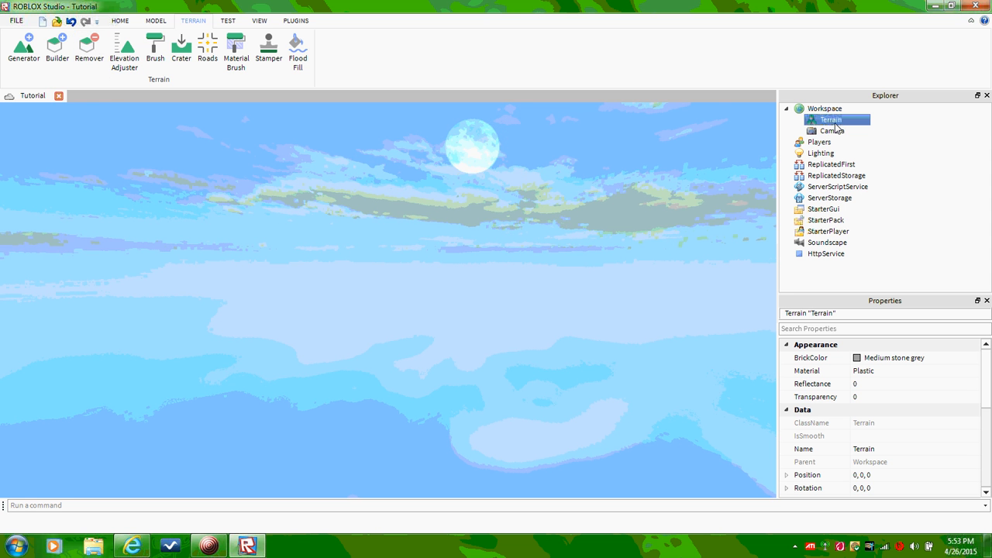
- Try to delete the Terrain object from the Workspace through the Explorer
drag(286, 246, 699, 392)
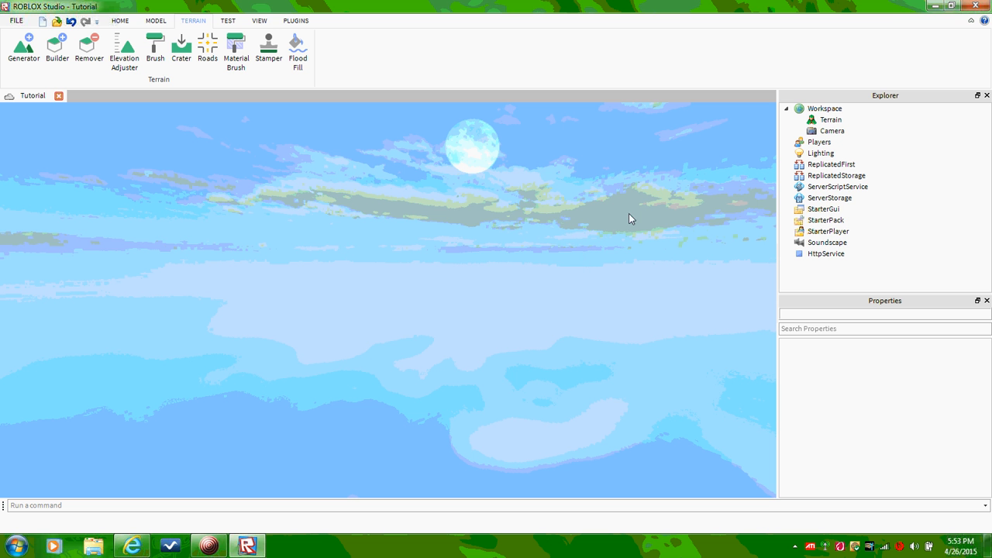
click(818, 122)
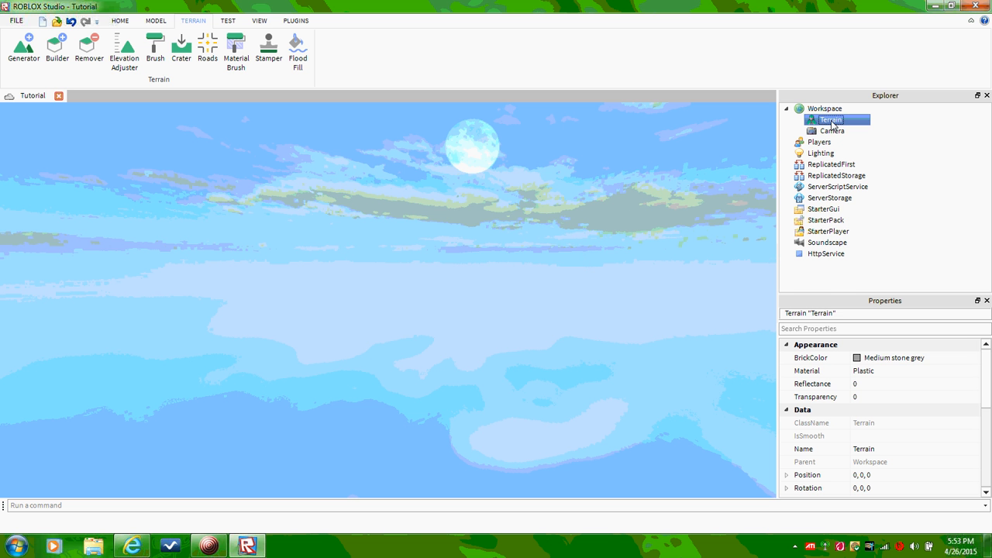
right_click(833, 122)
click(870, 187)
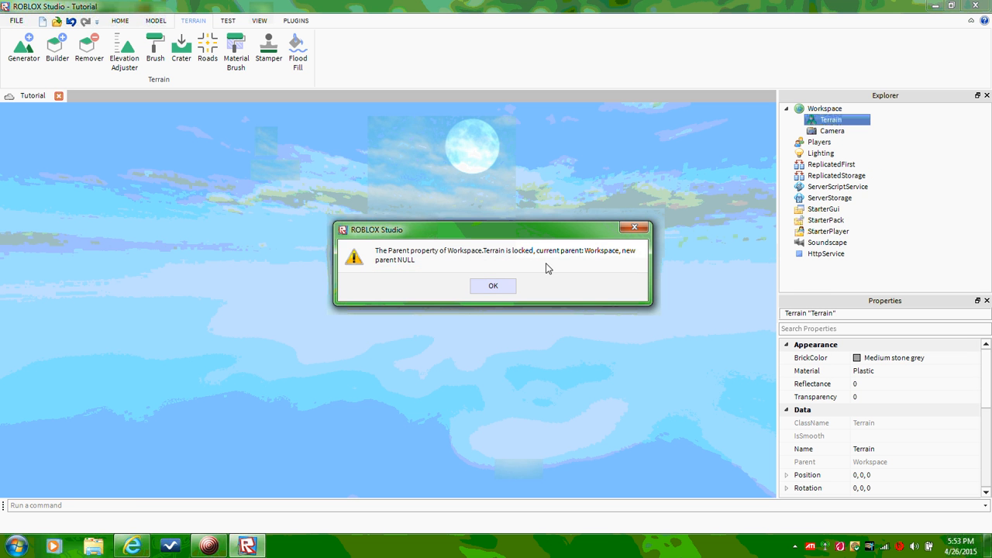
click(504, 287)
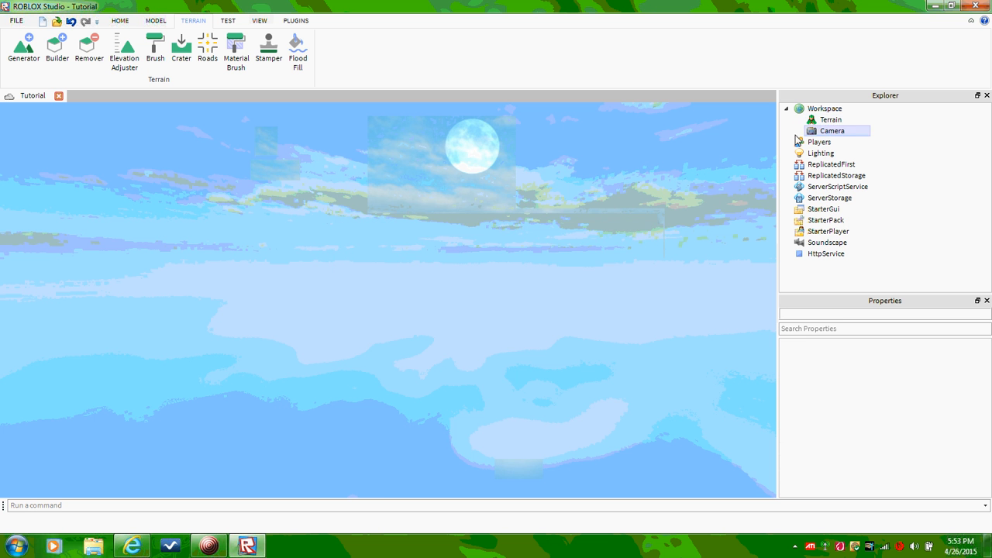
- Try repeatedly to delete the Camera object from the Workspace
click(822, 131)
right_click(823, 132)
click(830, 198)
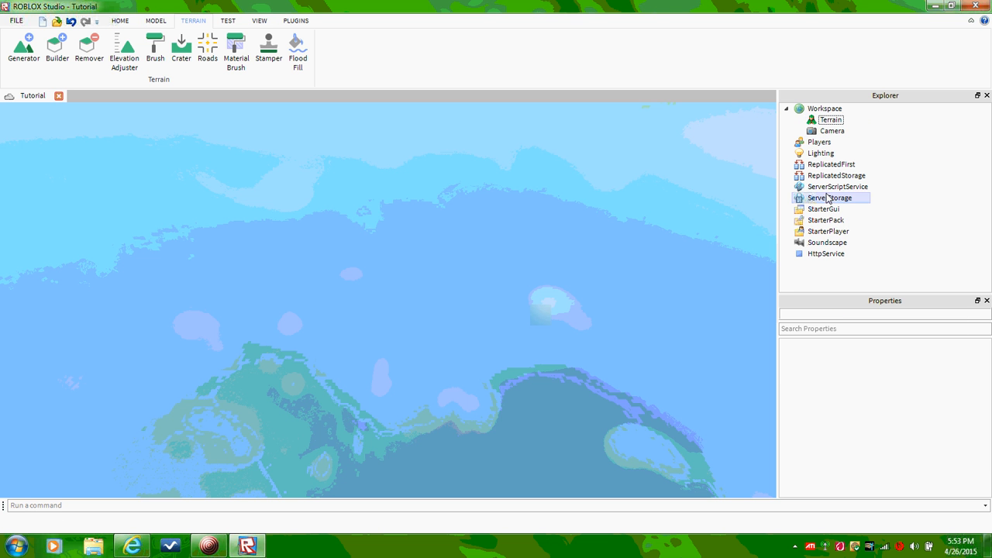
click(825, 131)
key(Delete)
click(836, 132)
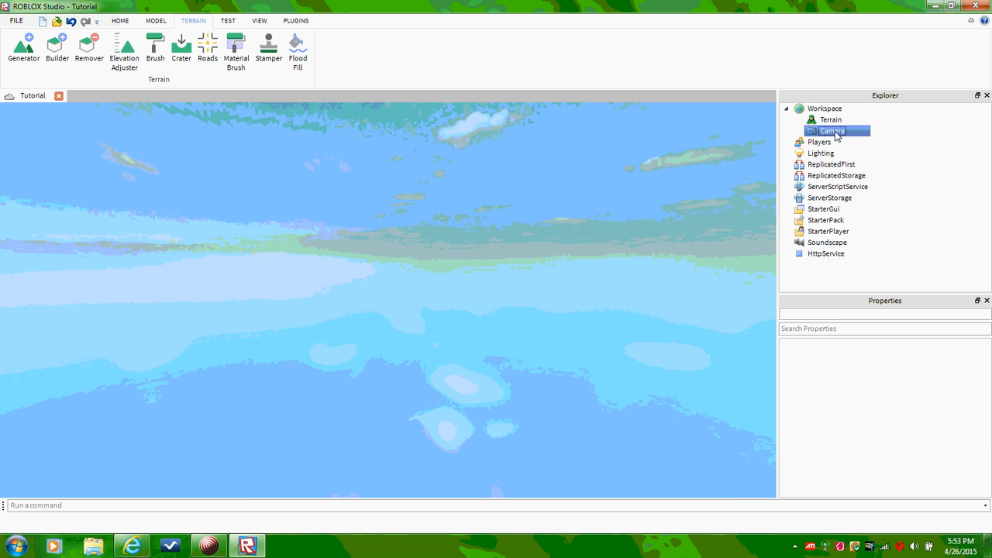
right_click(835, 134)
click(834, 196)
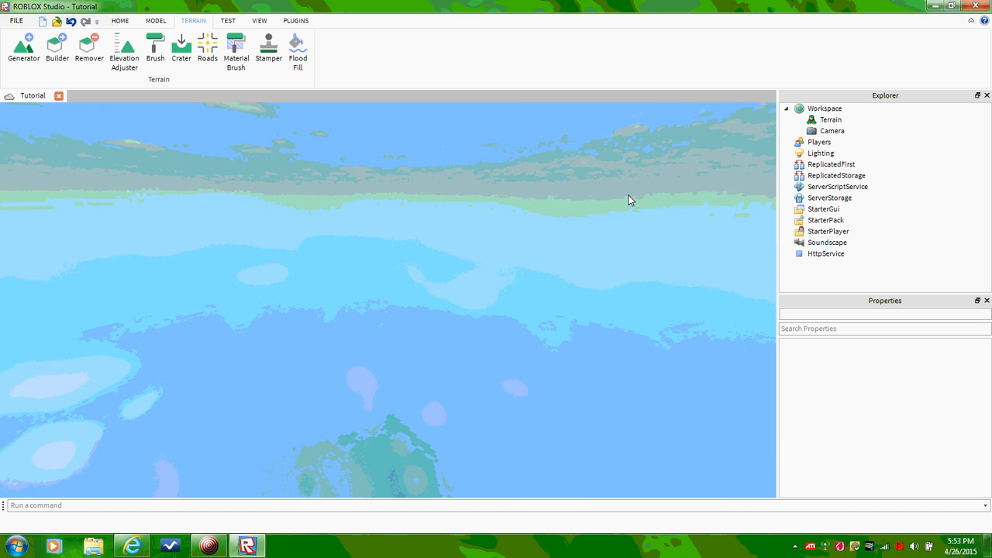
- View the properties of Lighting, Players, ReplicatedStorage, ServerScriptService and StarterPack in the Explorer, and clear the selection
click(821, 153)
click(826, 143)
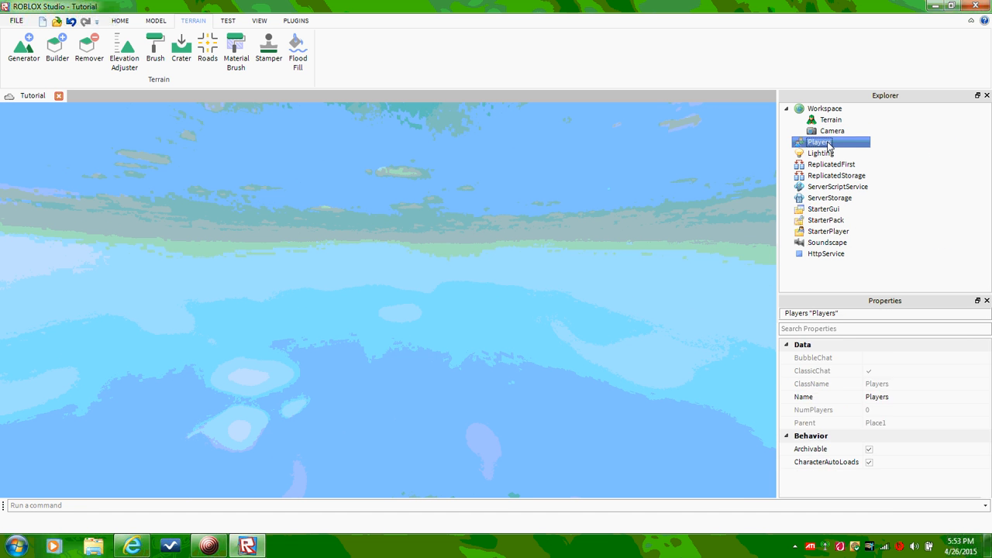
click(831, 175)
click(833, 187)
click(824, 221)
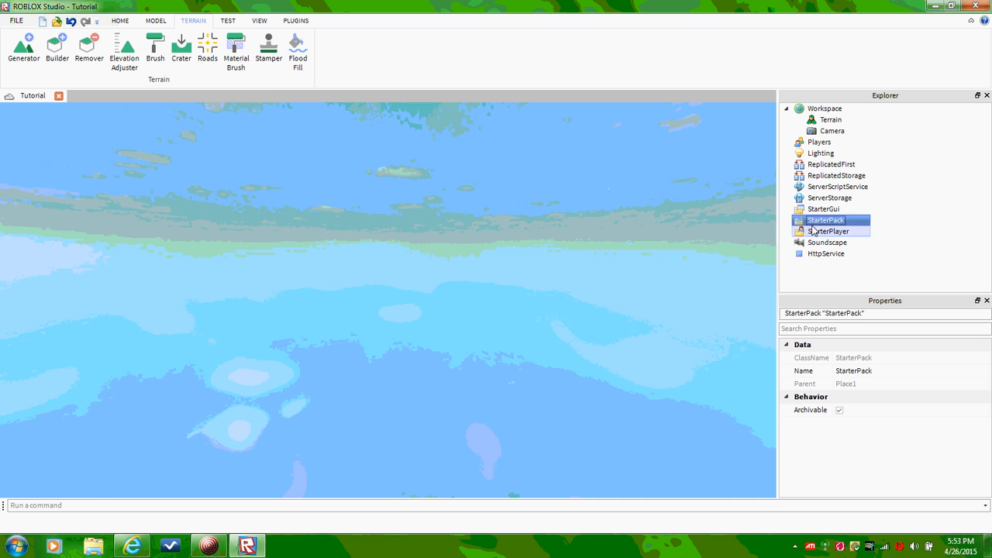
click(472, 217)
- Insert a new block part into the empty place and select it in the 3D view
click(120, 21)
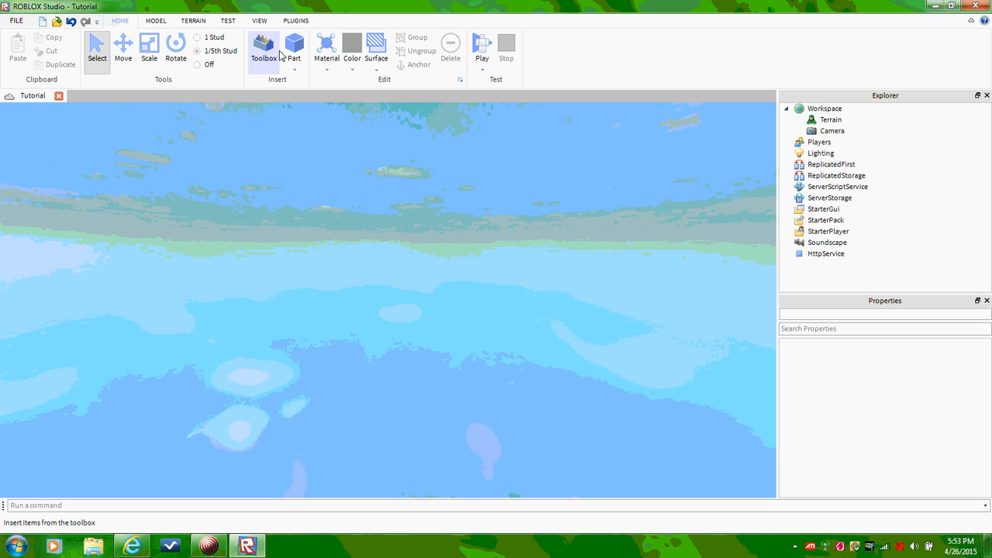
click(295, 50)
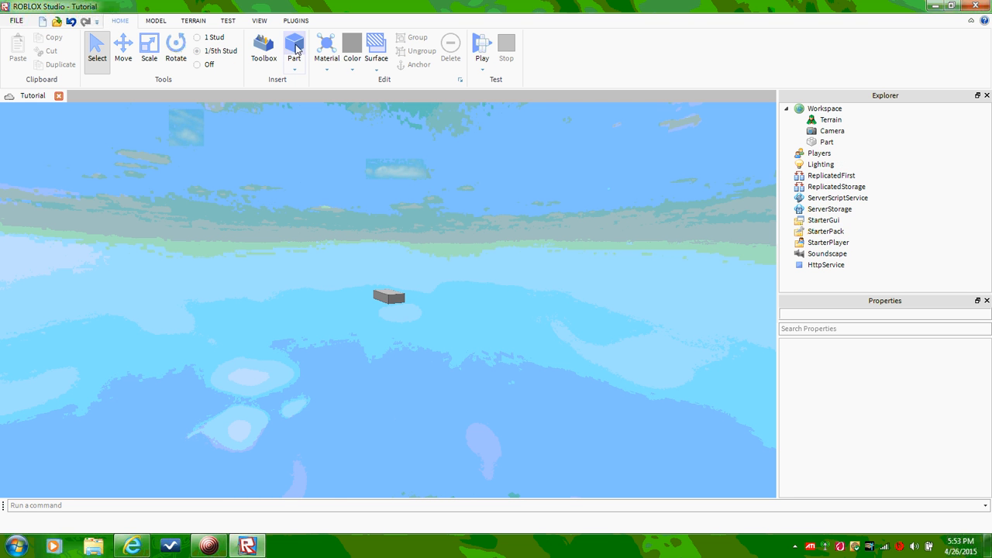
right_drag(384, 248, 383, 247)
click(376, 303)
drag(381, 303, 386, 342)
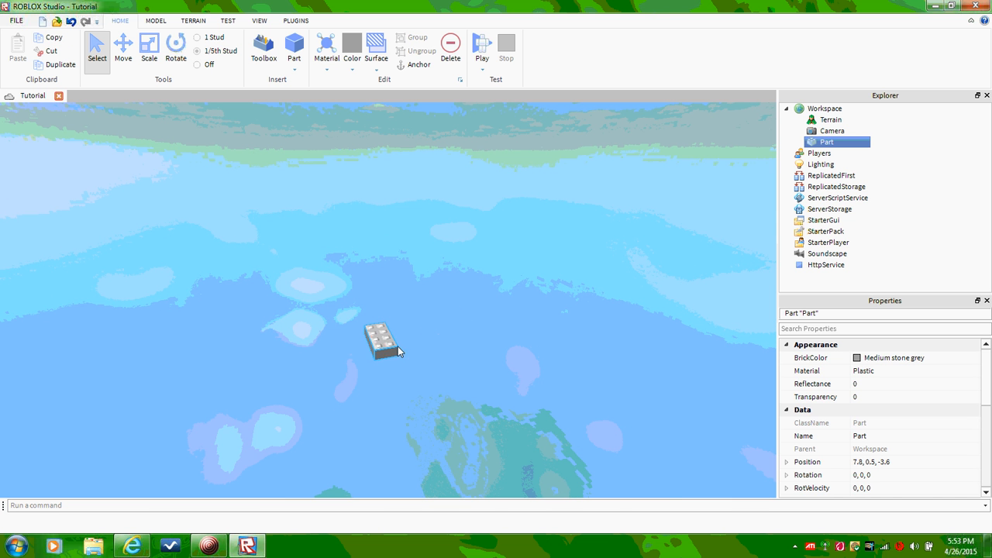
- Look through the selected part's properties from Appearance to its Part settings, and deselect the part
scroll(913, 369, down, 4)
scroll(914, 370, down, 2)
scroll(910, 368, up, 6)
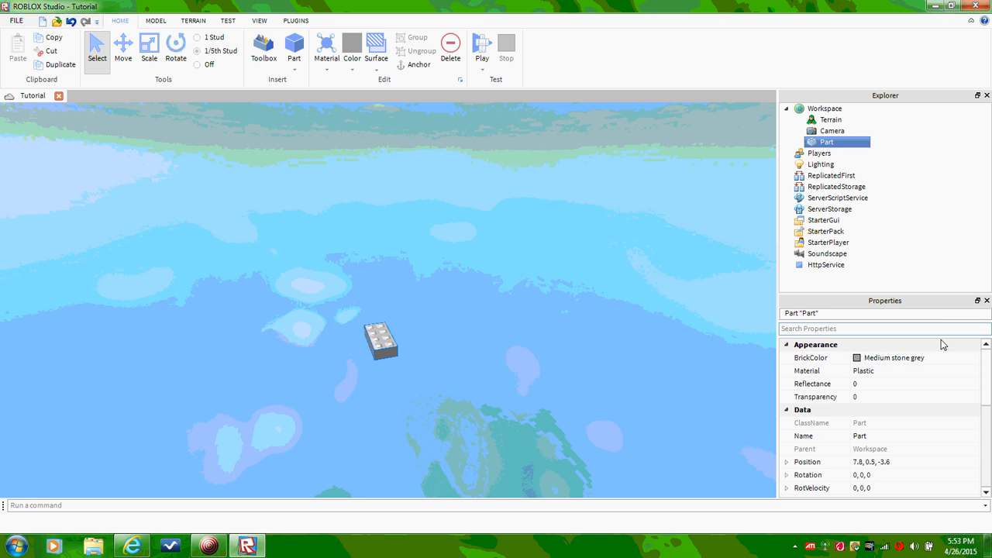
scroll(851, 345, down, 5)
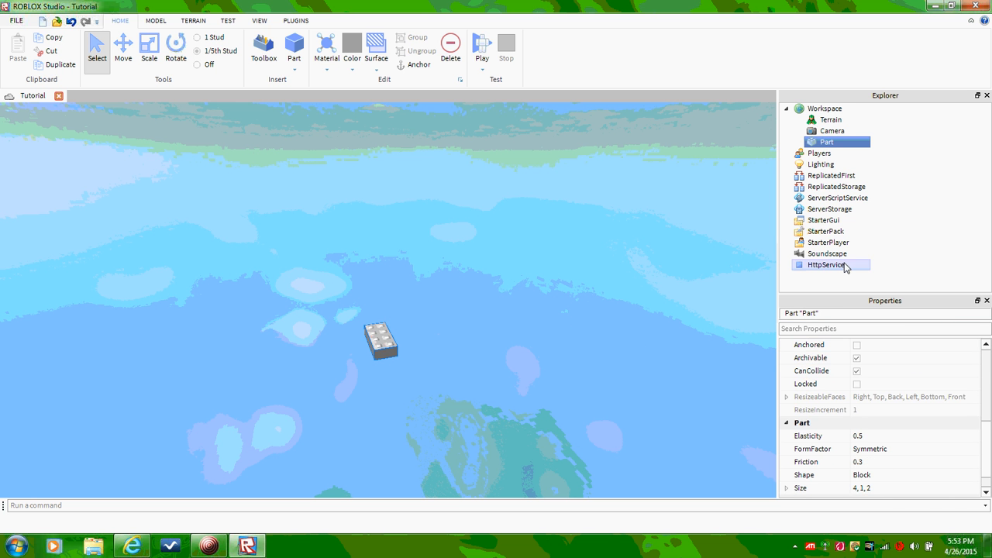
click(606, 305)
- Rename the ReplicatedStorage service to a sample first name through its Name property, and clear the selection
click(836, 187)
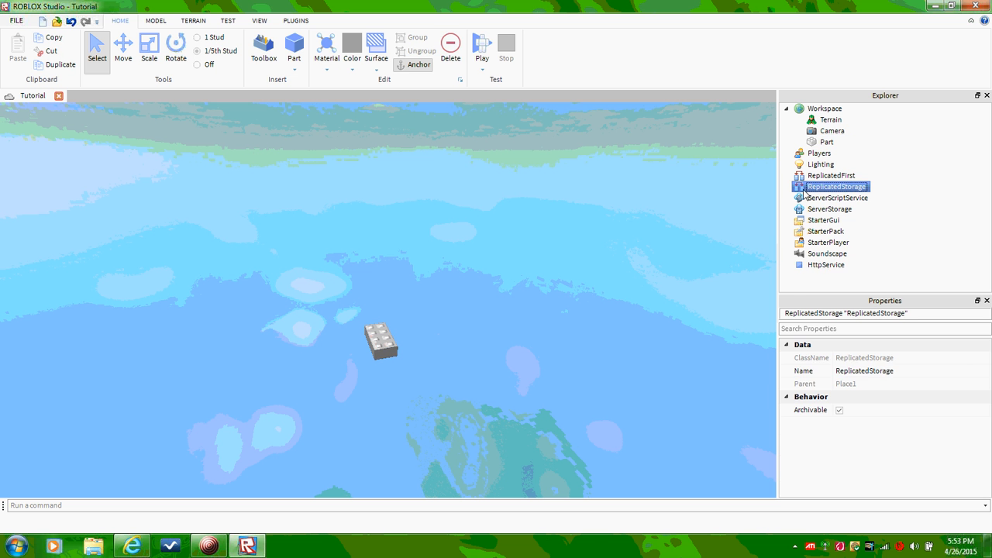
click(863, 371)
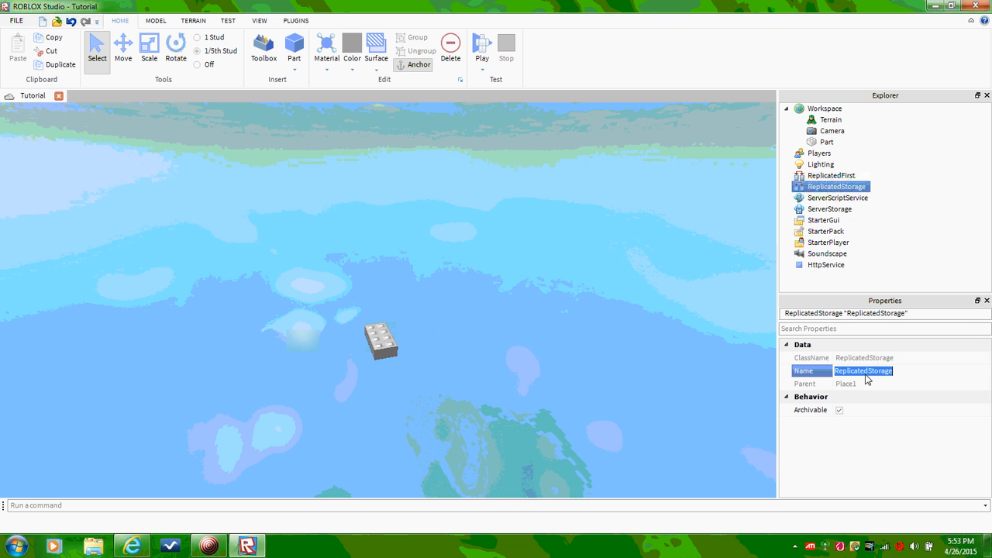
text(e)
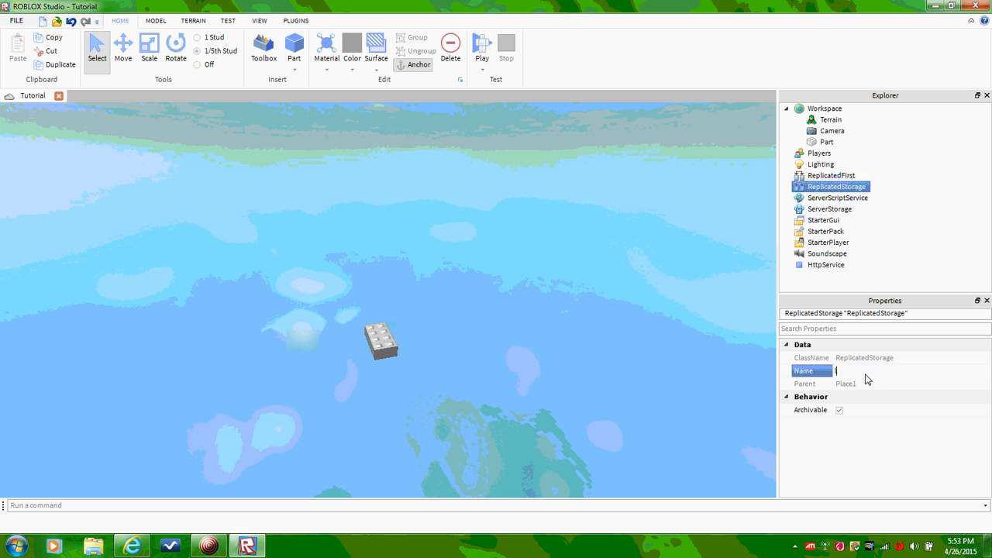
text(ohn)
key(Return)
click(635, 258)
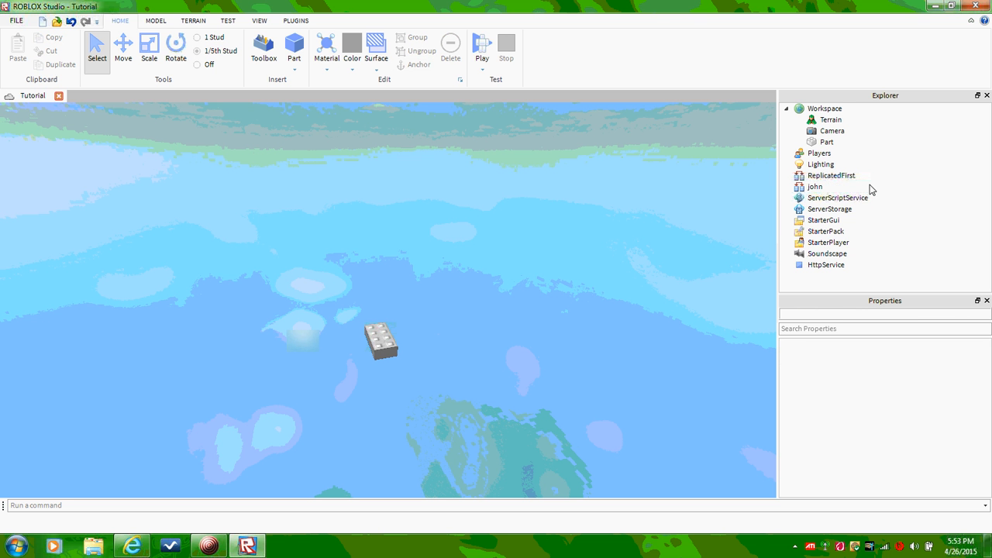
- Restore the renamed ReplicatedStorage service's Name property to ReplicatedStorage and clear the selection
click(860, 189)
click(862, 374)
key(BackSpace)
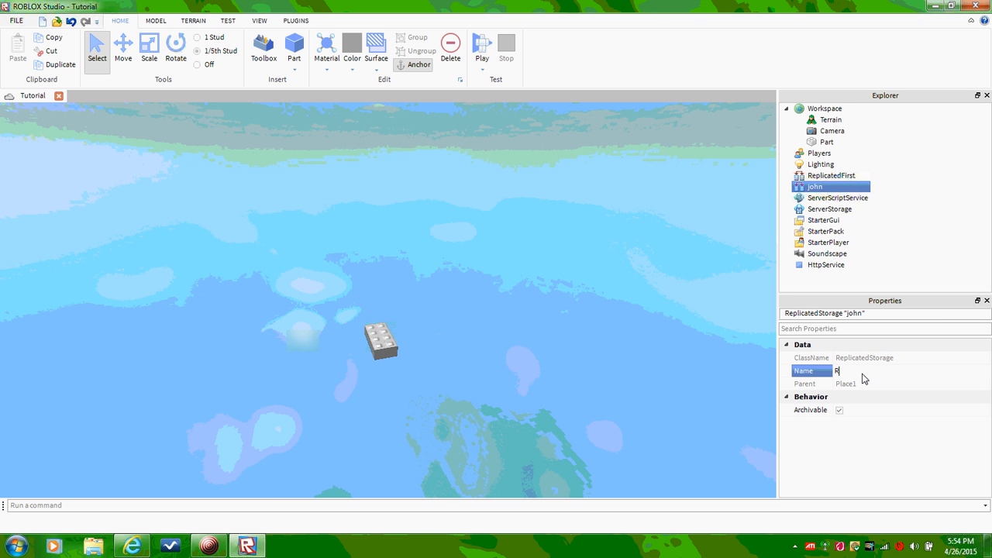
text(ReplicatedStorage)
key(Return)
click(661, 304)
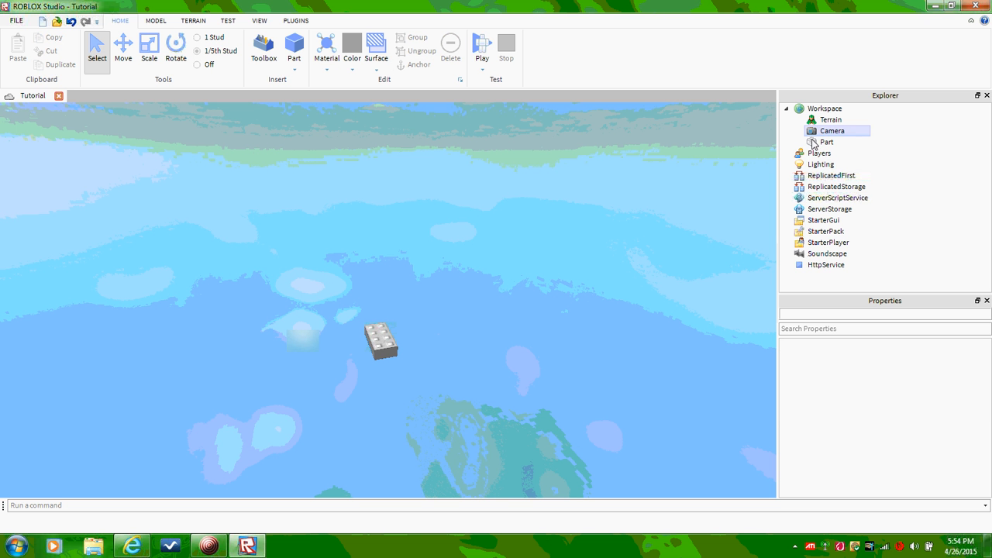
- Focus on the block part and change its BrickColor to Bright blue, and finally to Bright red
click(816, 143)
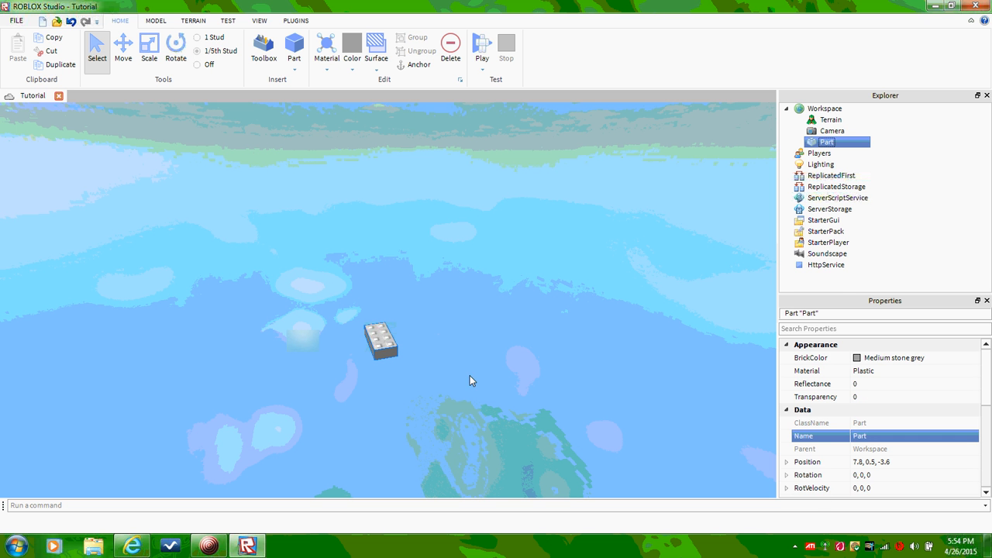
key(f)
scroll(837, 372, down, 1)
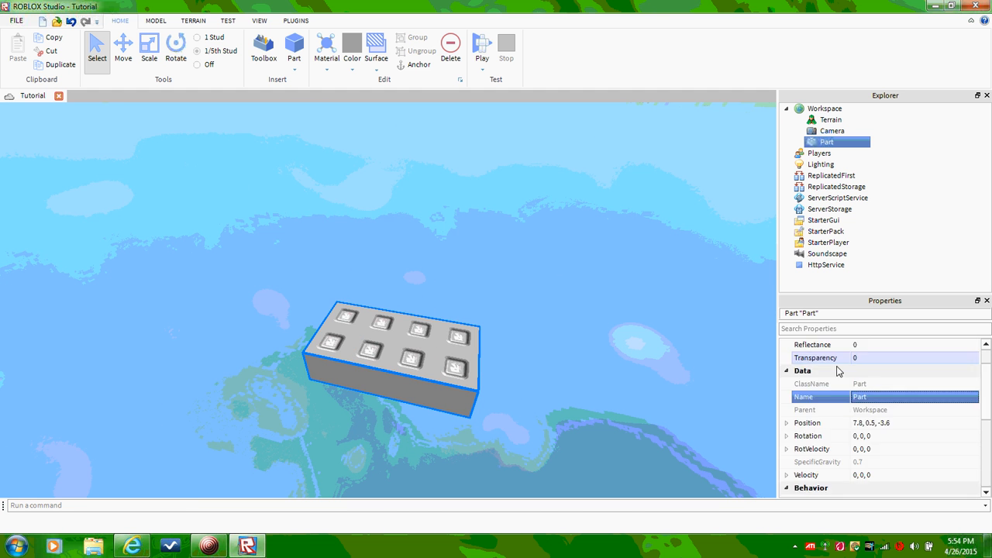
scroll(837, 376, down, 3)
scroll(839, 382, up, 2)
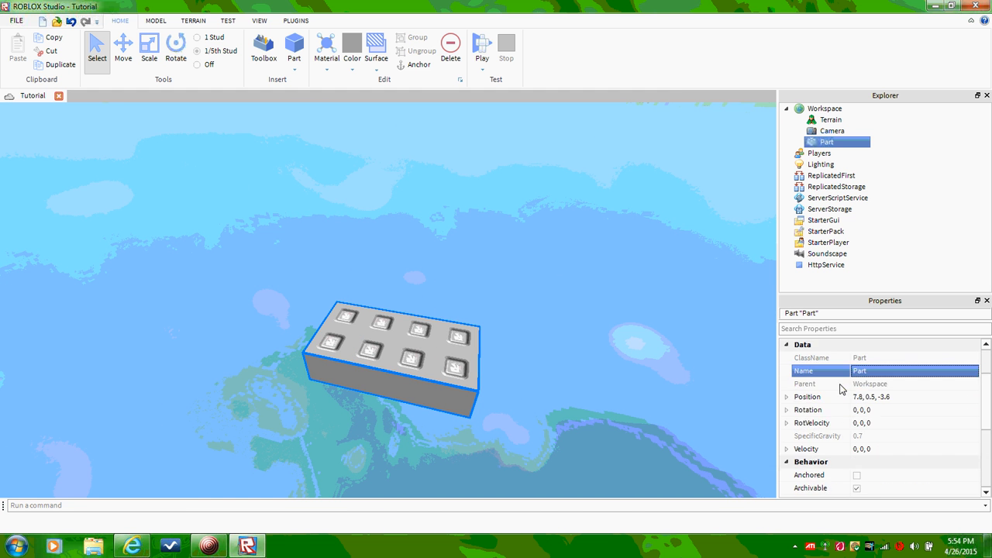
scroll(841, 388, up, 3)
click(884, 358)
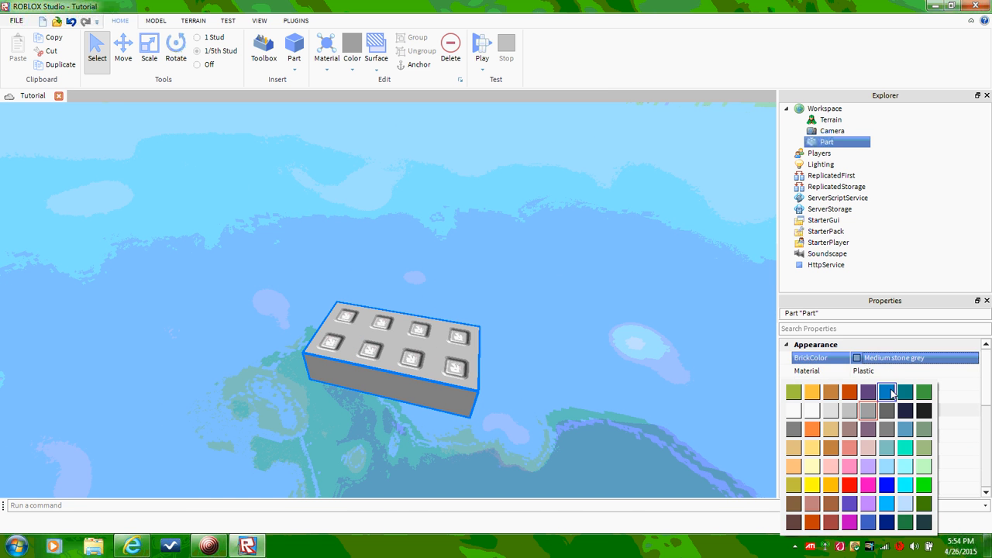
click(889, 392)
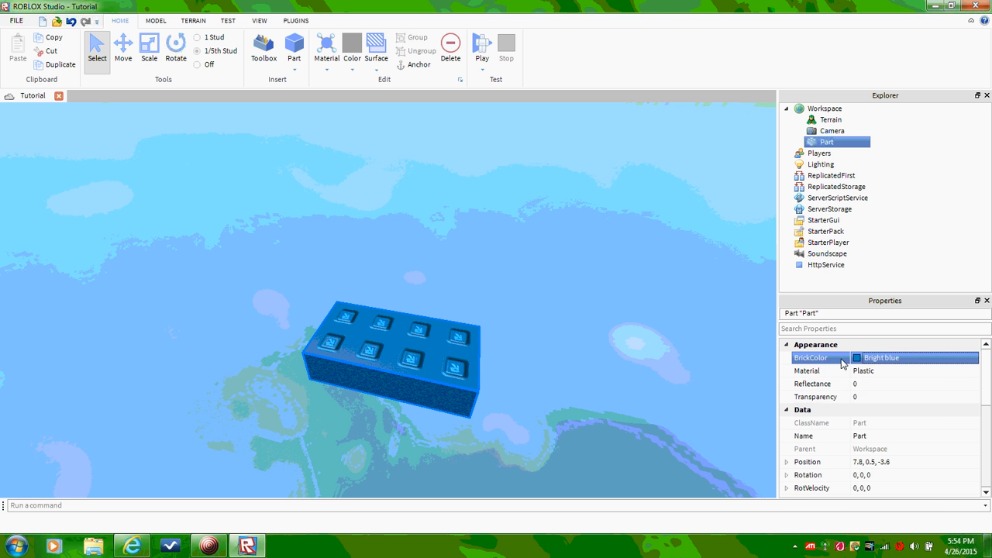
click(862, 361)
click(874, 388)
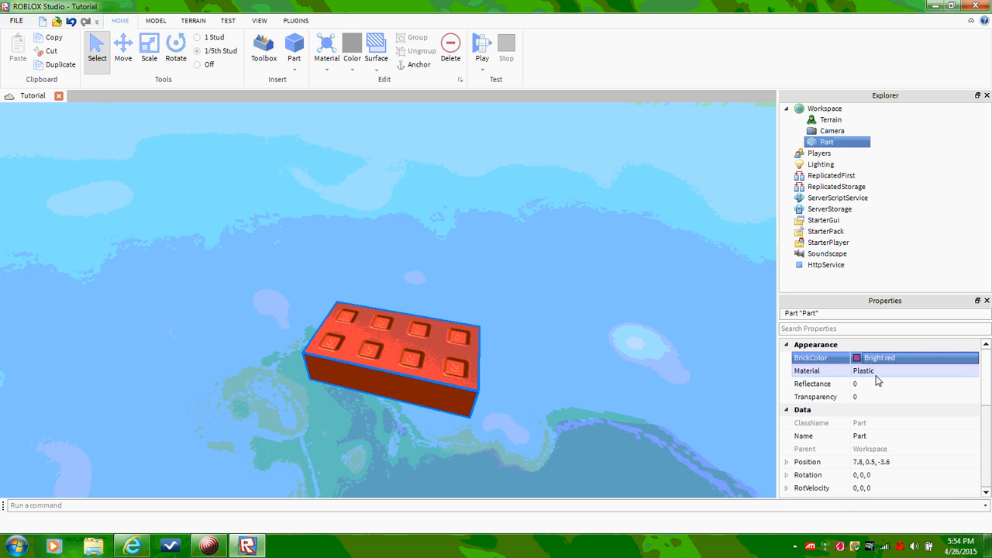
- Set the red part's Material to Marble and its Reflectance to 1
click(876, 373)
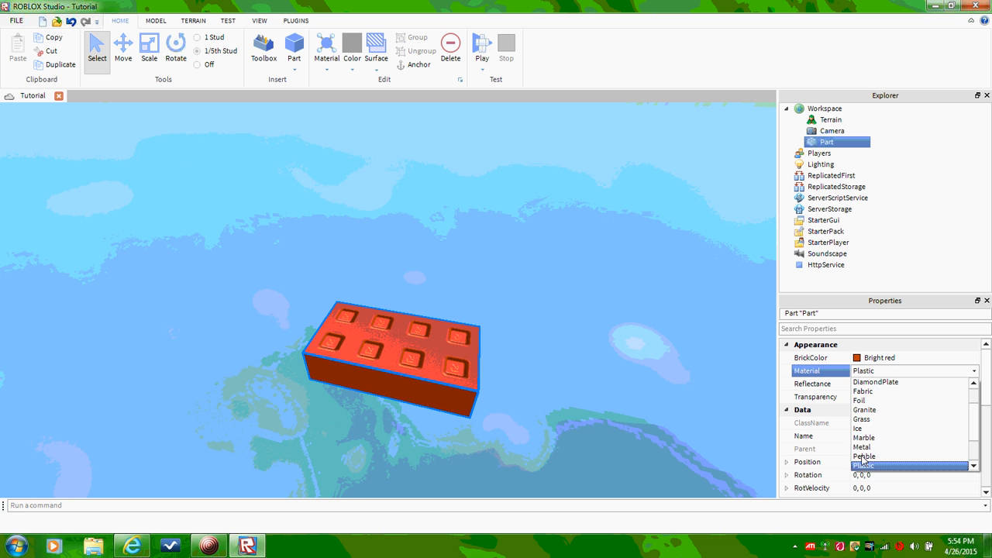
click(865, 438)
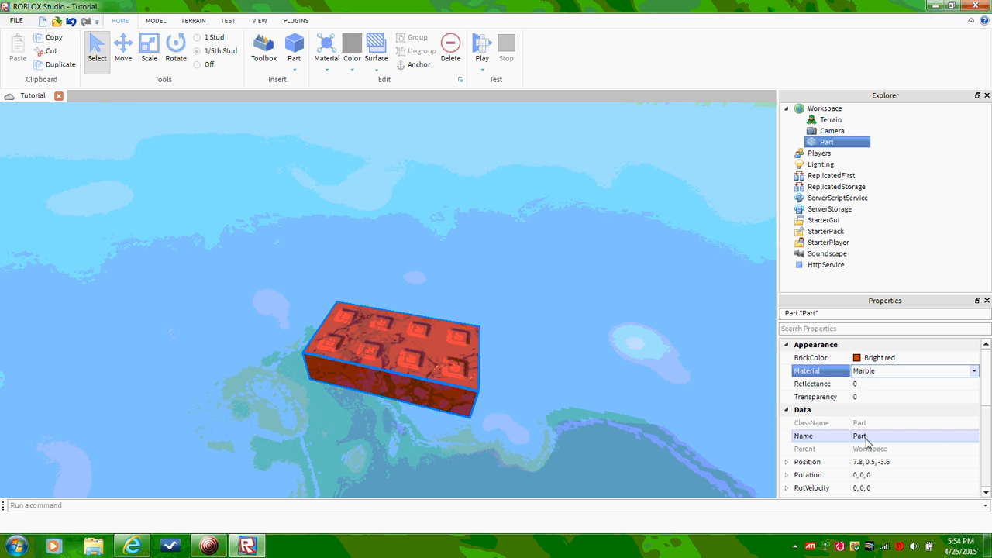
click(881, 385)
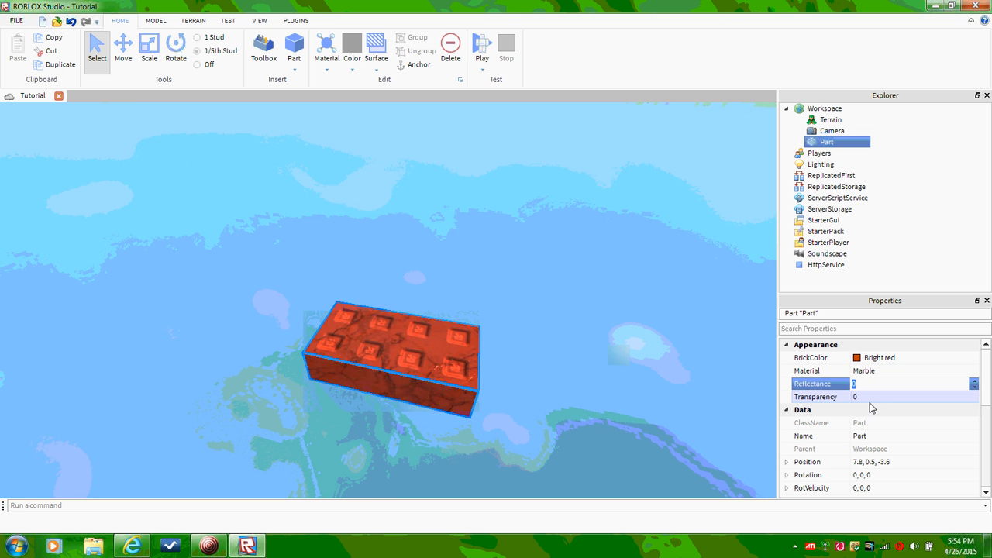
text(1)
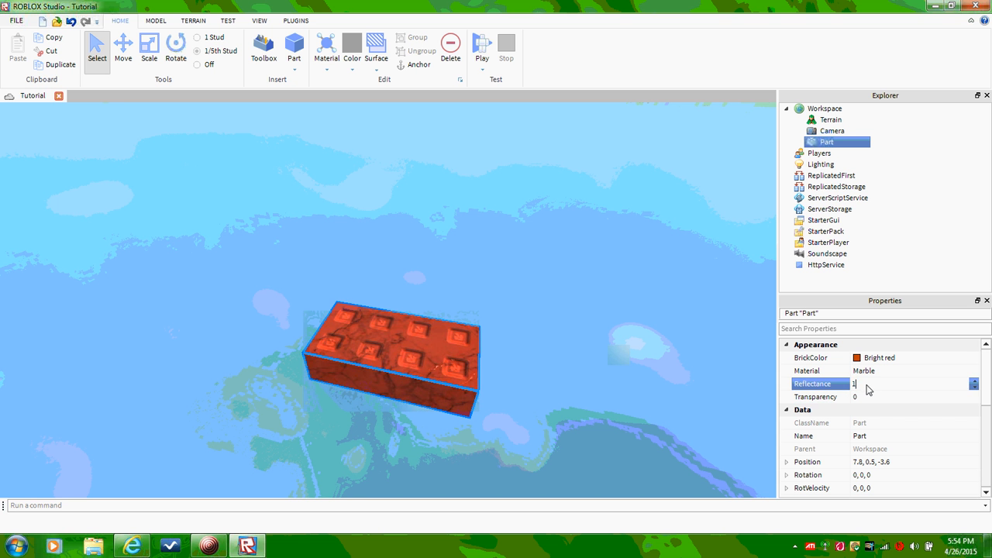
key(Return)
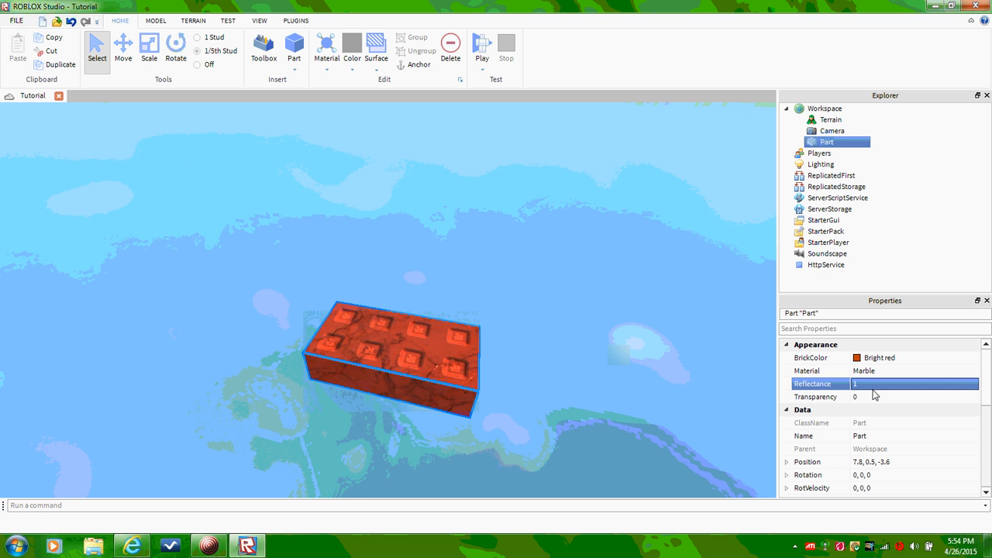
- Set the part's Transparency to 0.25 and rename it to a sample first name
click(875, 396)
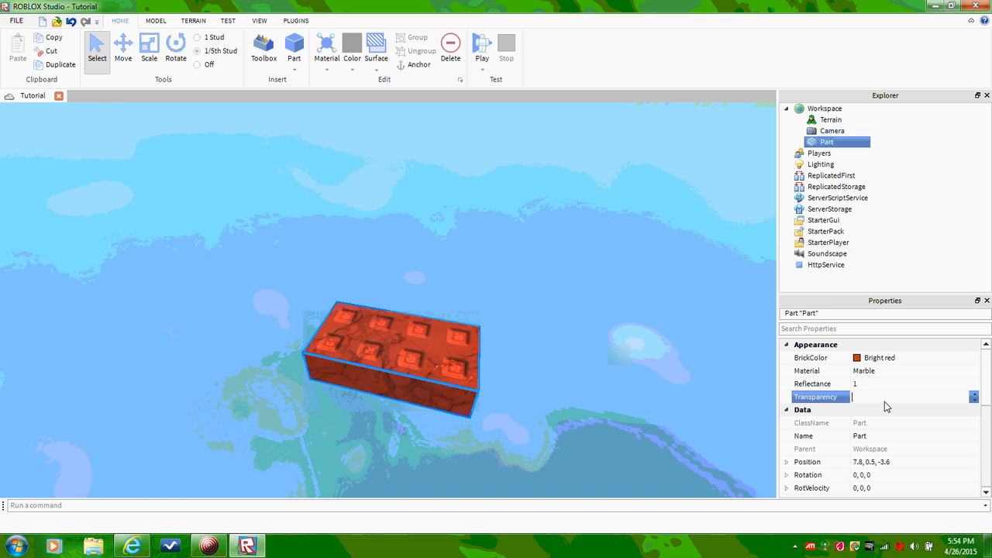
text(0.25)
key(Return)
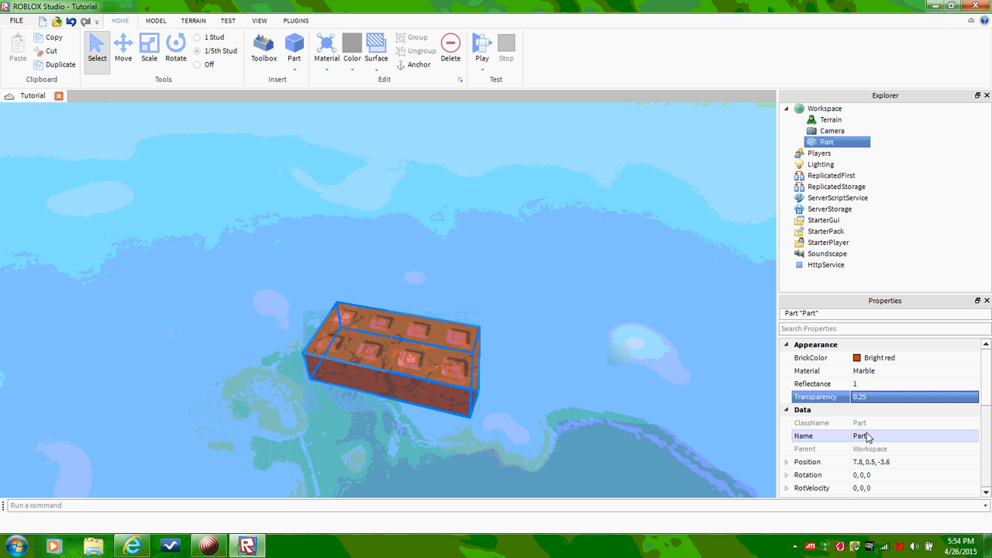
click(876, 438)
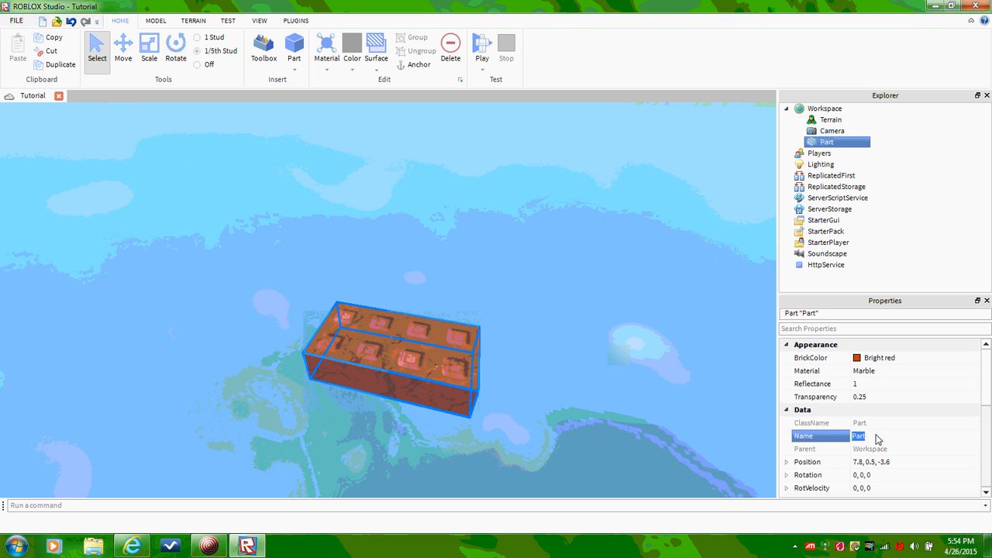
text(Bob)
key(Return)
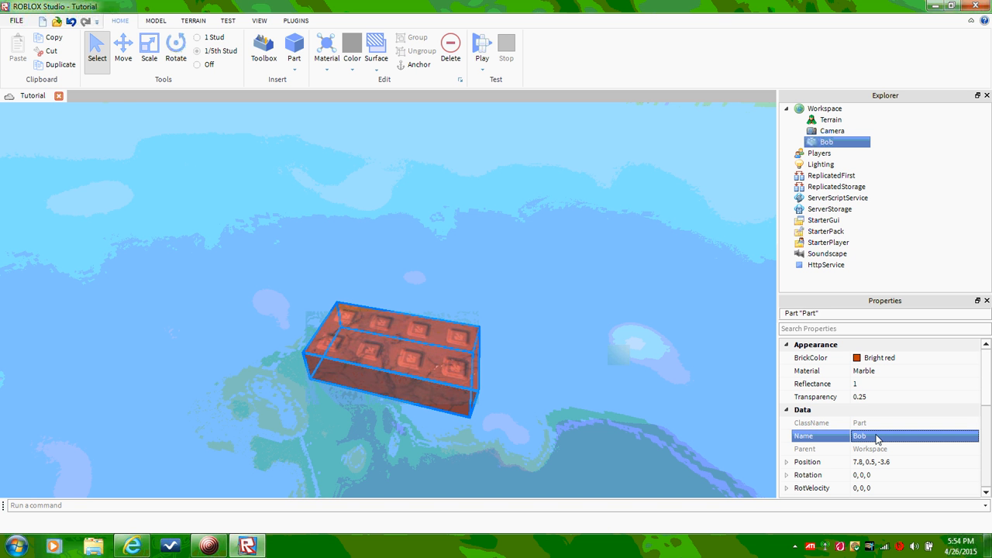
- Set the X coordinate of the part's Position to 15.8, keeping the other coordinates
scroll(871, 471, down, 3)
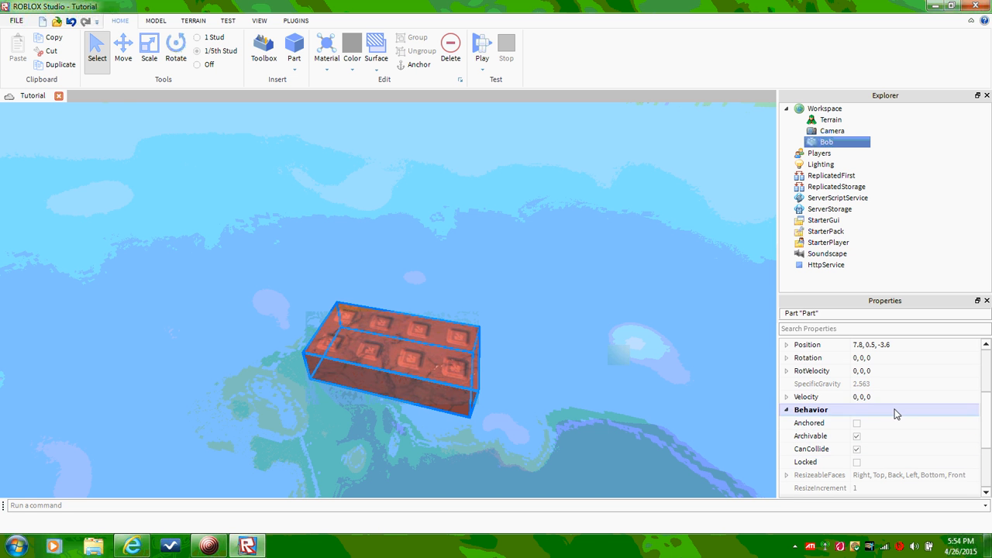
click(891, 427)
click(891, 429)
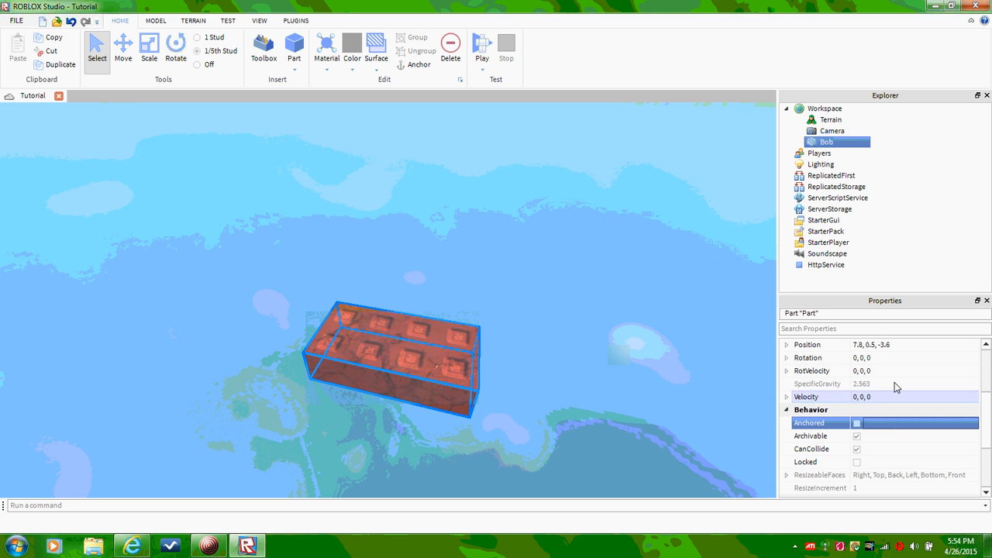
scroll(896, 388, up, 1)
click(866, 387)
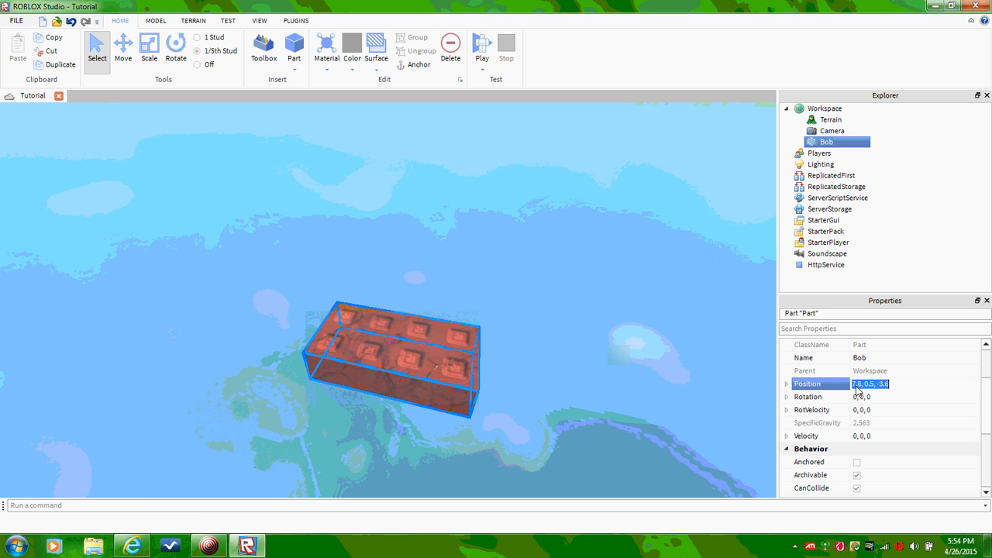
click(858, 388)
key(BackSpace)
text(8)
key(BackSpace)
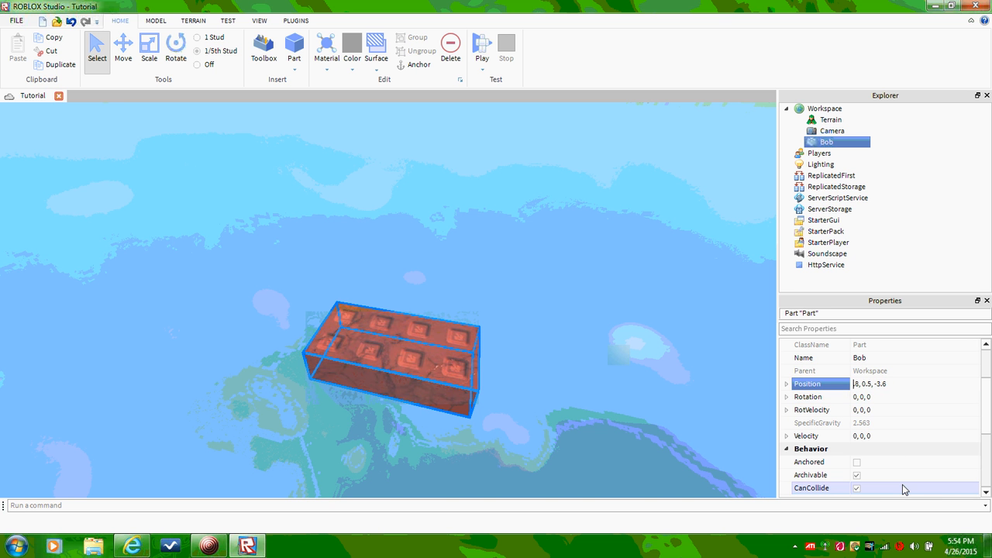
text(15)
key(Return)
right_drag(500, 363, 491, 354)
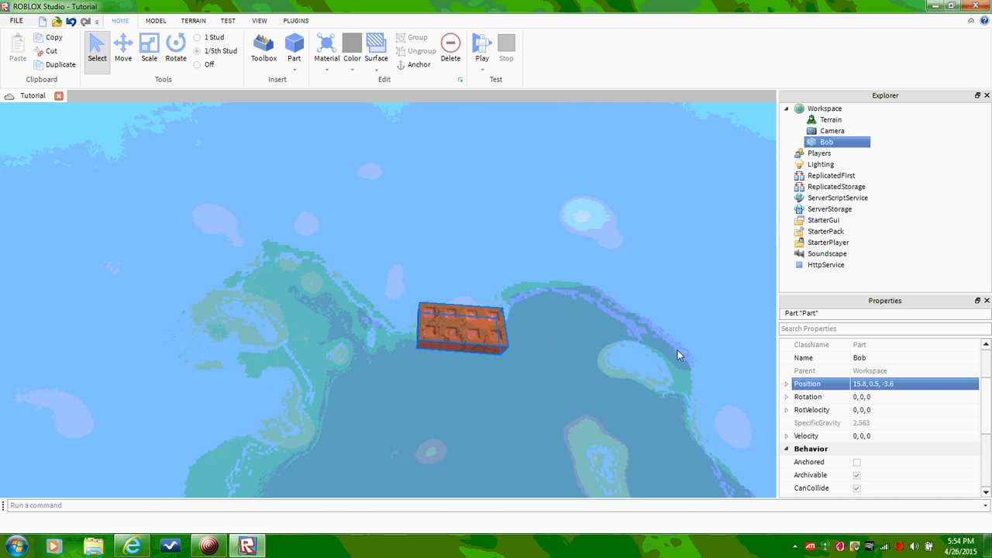
- Set the Y coordinate of the part's Position to 5.5 and reselect the part in the 3D view
click(877, 386)
click(877, 386)
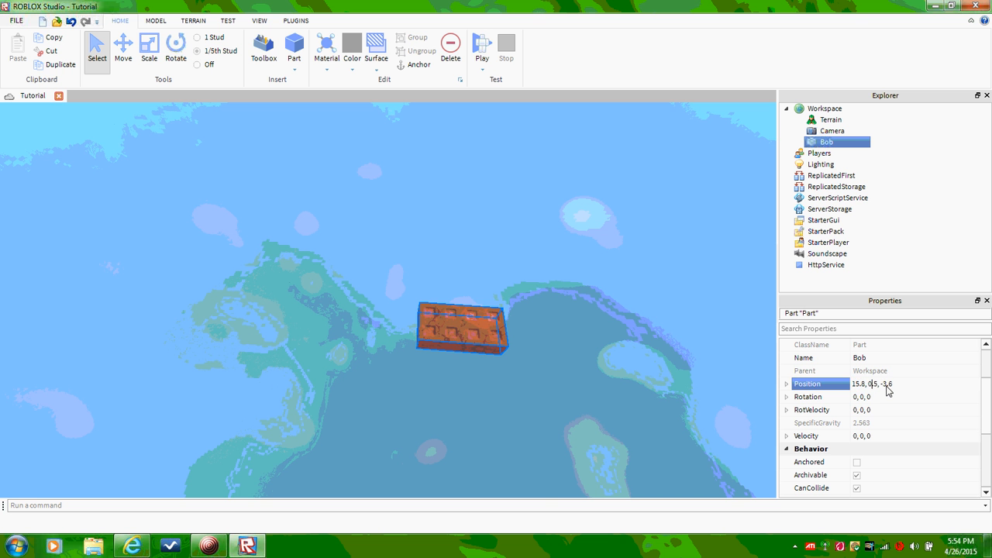
key(BackSpace)
text(5)
key(Return)
right_drag(545, 293, 586, 314)
click(586, 314)
click(417, 328)
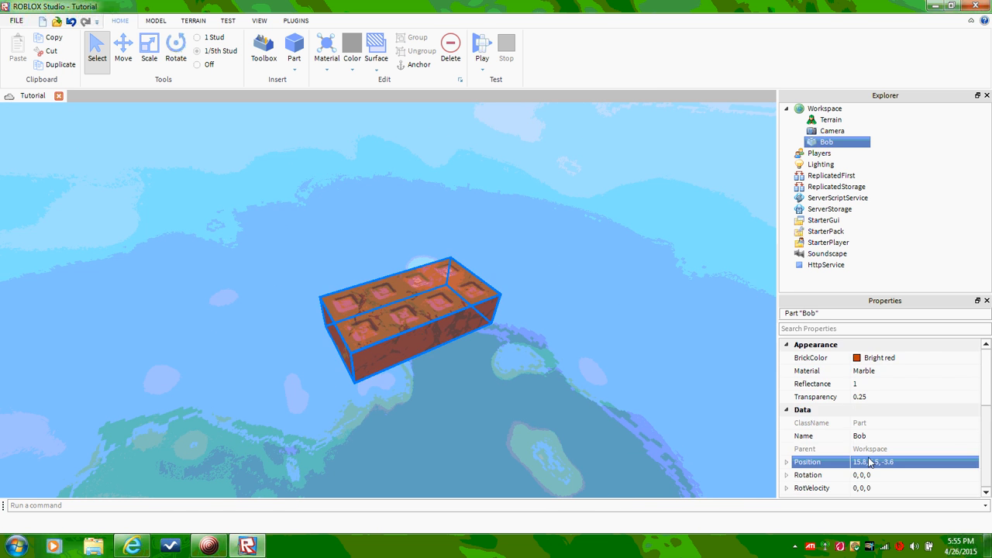
- Set the part's Rotation to 0, 30, 0 and reselect it to inspect the new orientation
scroll(872, 457, down, 2)
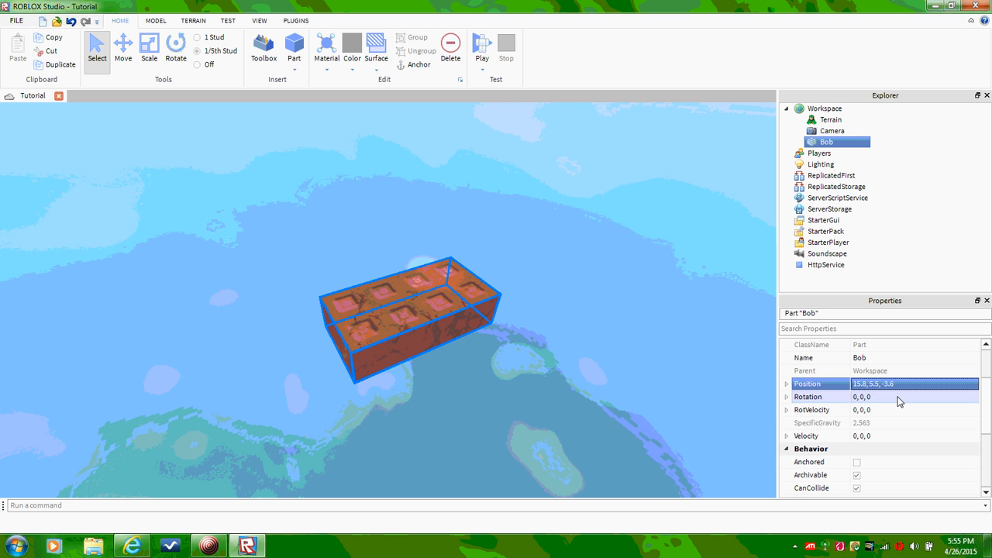
click(862, 397)
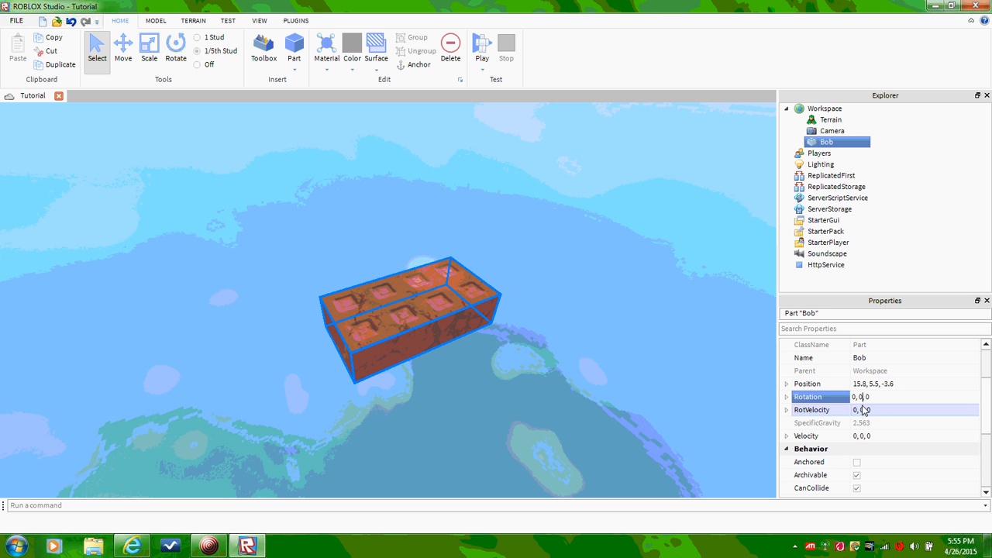
text(90)
key(Return)
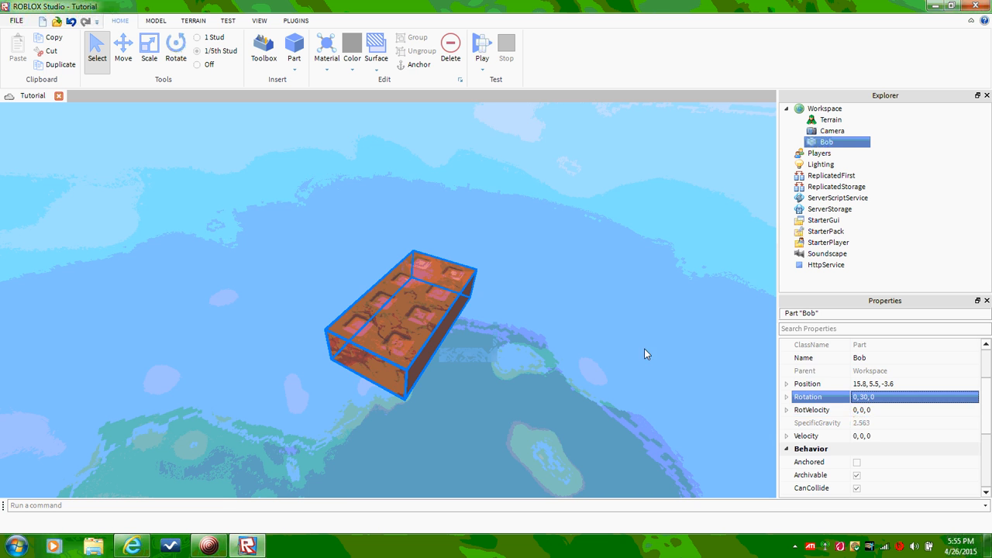
click(620, 344)
right_drag(620, 345, 682, 343)
click(400, 336)
scroll(907, 435, down, 1)
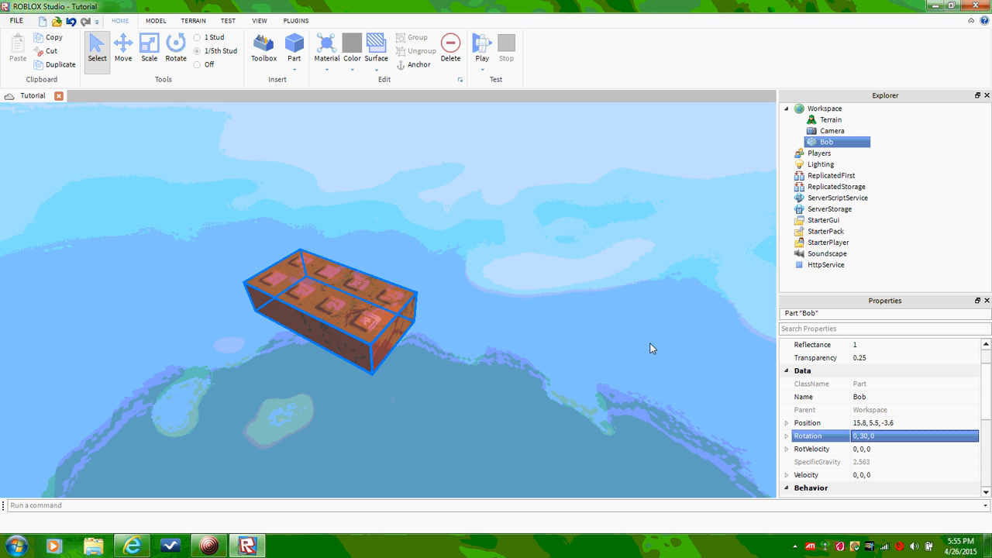
- Leave the part's Velocity unedited, reselect the part and turn on its Anchored option under Behavior
click(860, 475)
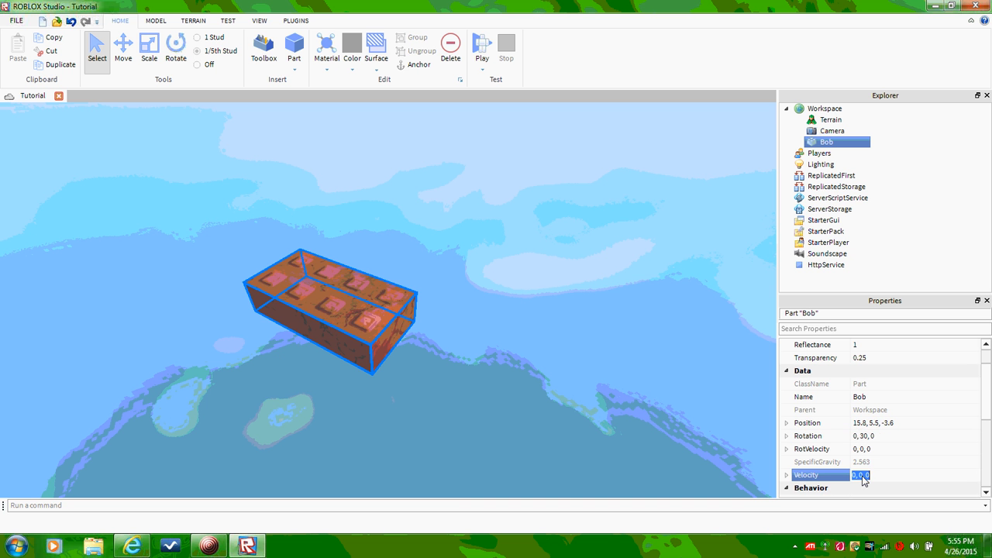
click(481, 337)
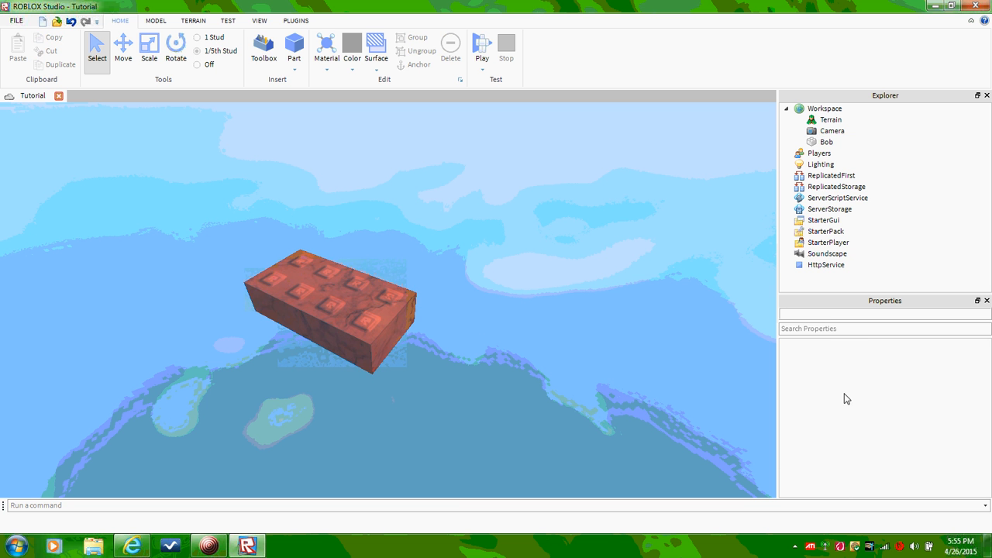
click(300, 317)
scroll(879, 419, down, 3)
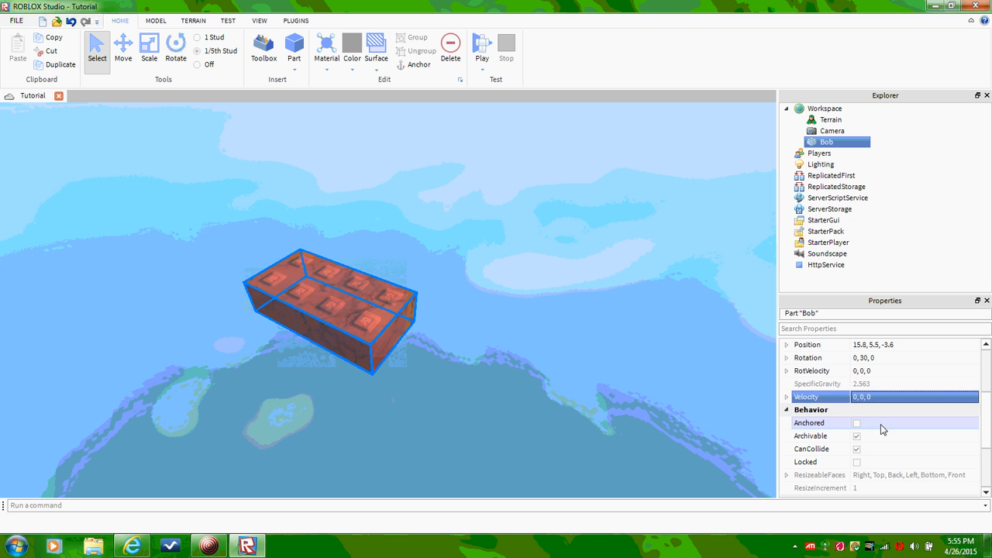
scroll(881, 424, down, 3)
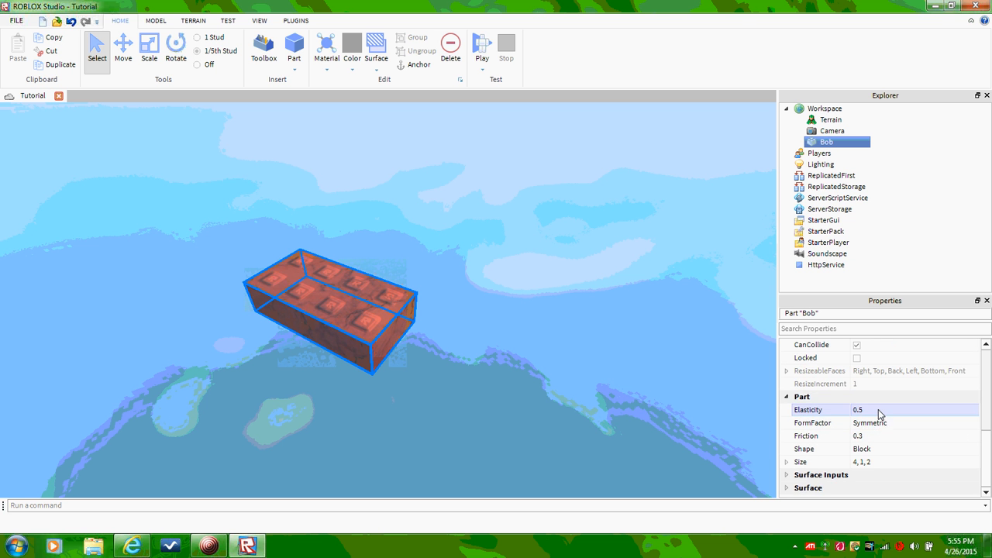
scroll(879, 414, up, 3)
click(882, 437)
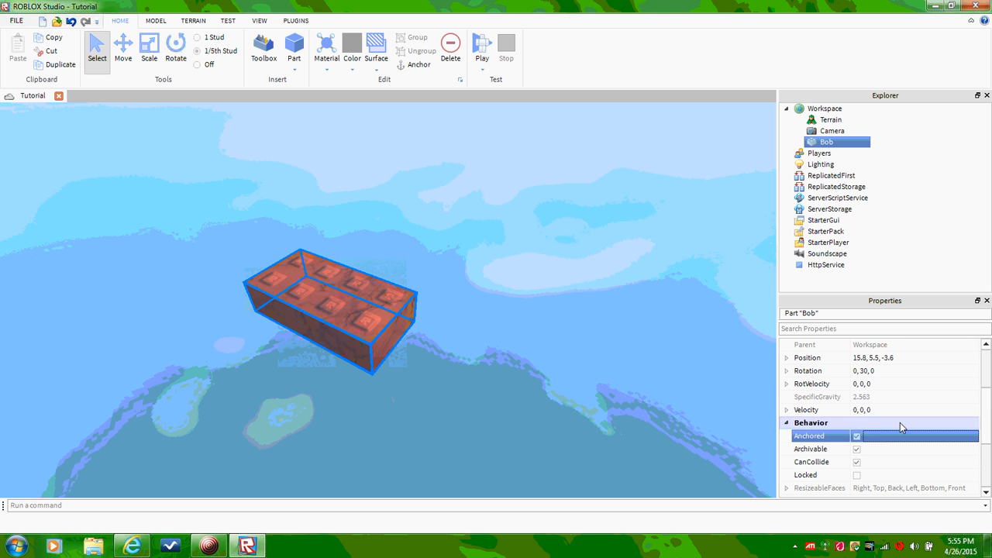
- Deselect and reselect the part, and highlight the Anchored setting among its Behavior properties
click(488, 294)
click(373, 327)
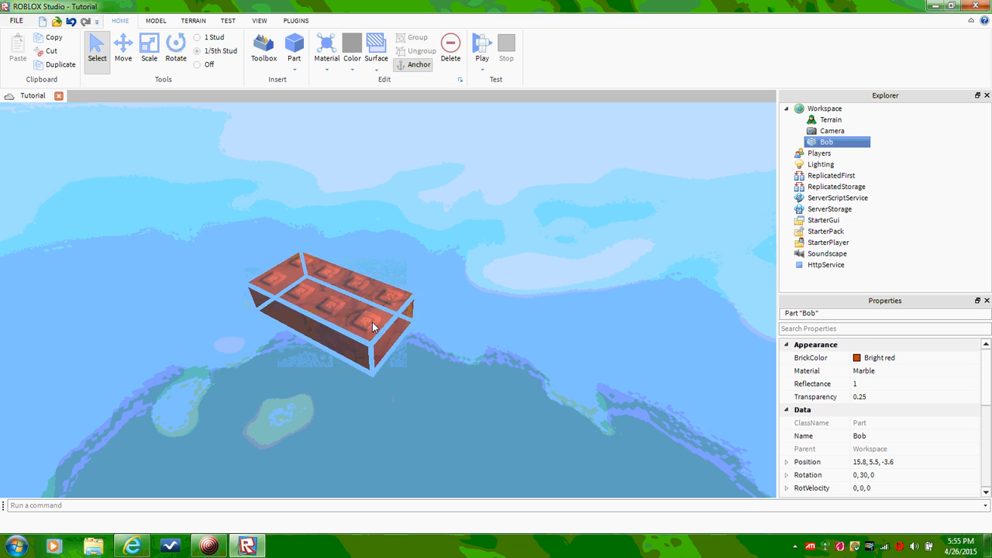
scroll(892, 436, down, 5)
scroll(891, 411, up, 1)
click(868, 358)
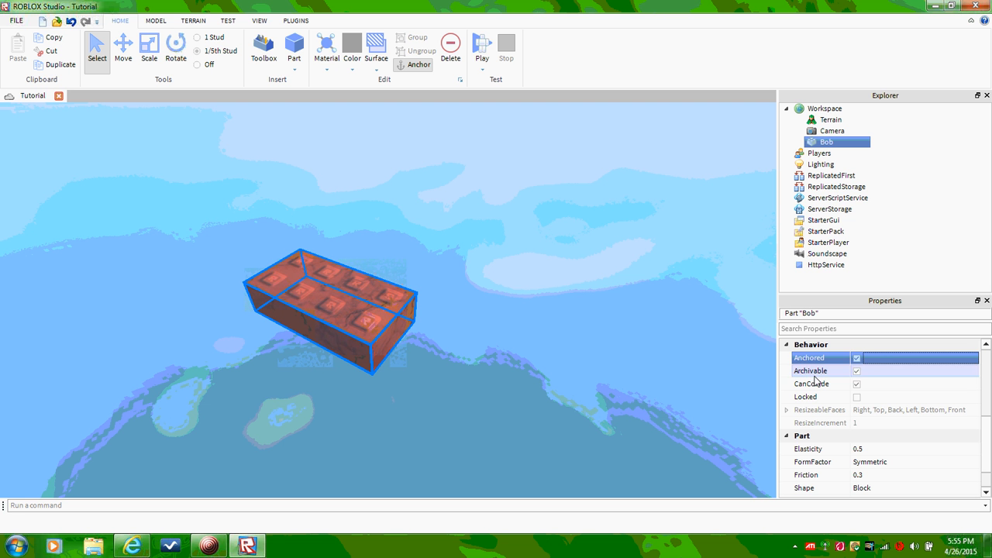
- Review the part's Position value, reselect the part in the 3D view and return to its Behavior properties
scroll(872, 370, up, 3)
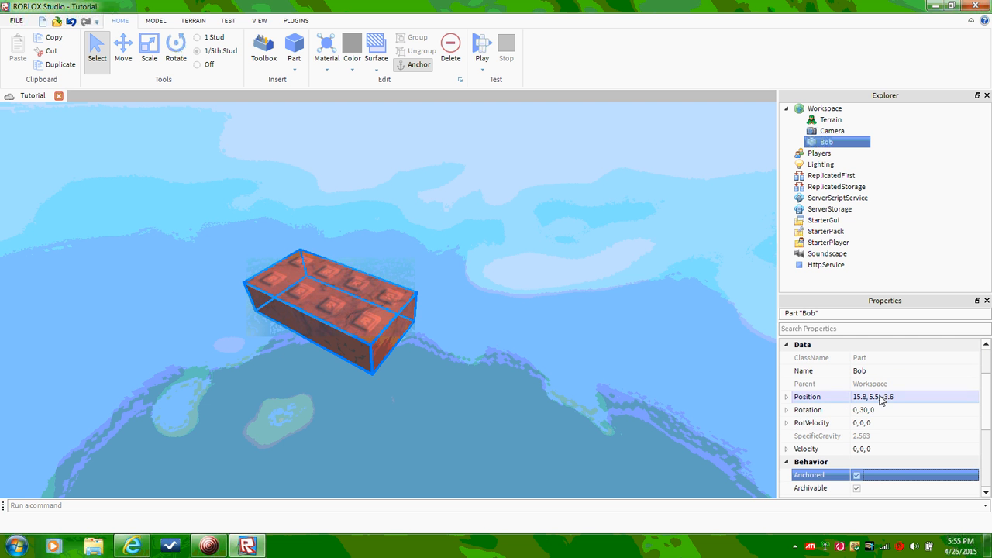
click(858, 397)
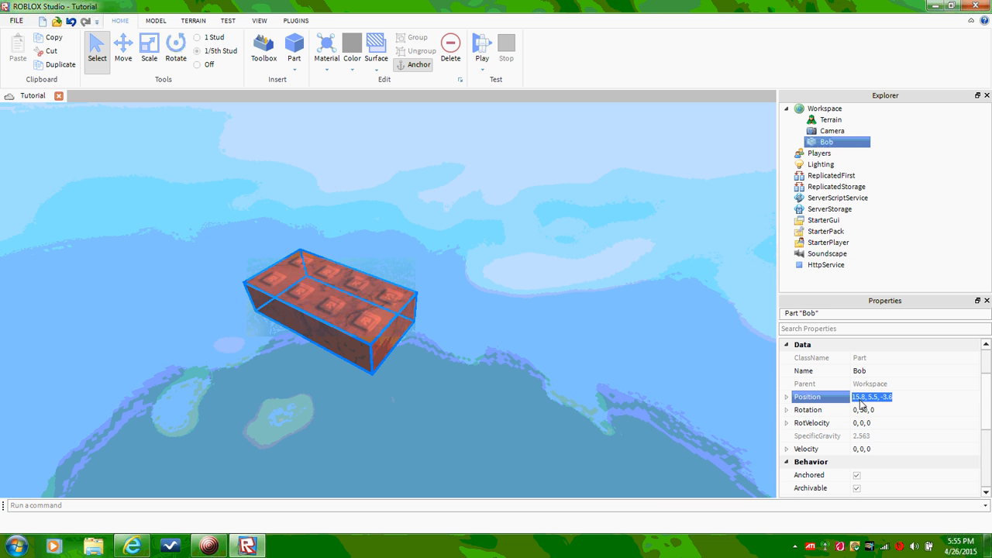
click(386, 313)
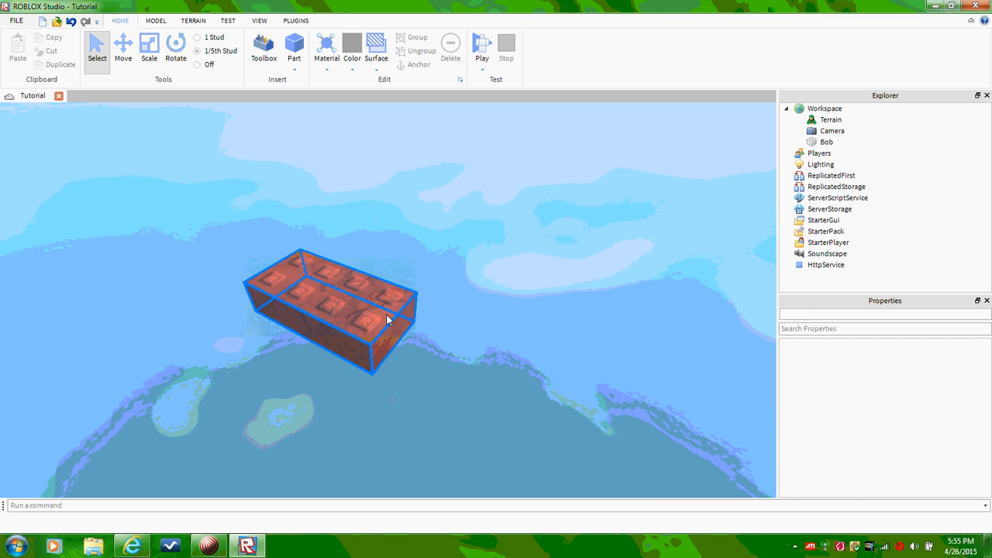
scroll(888, 423, down, 5)
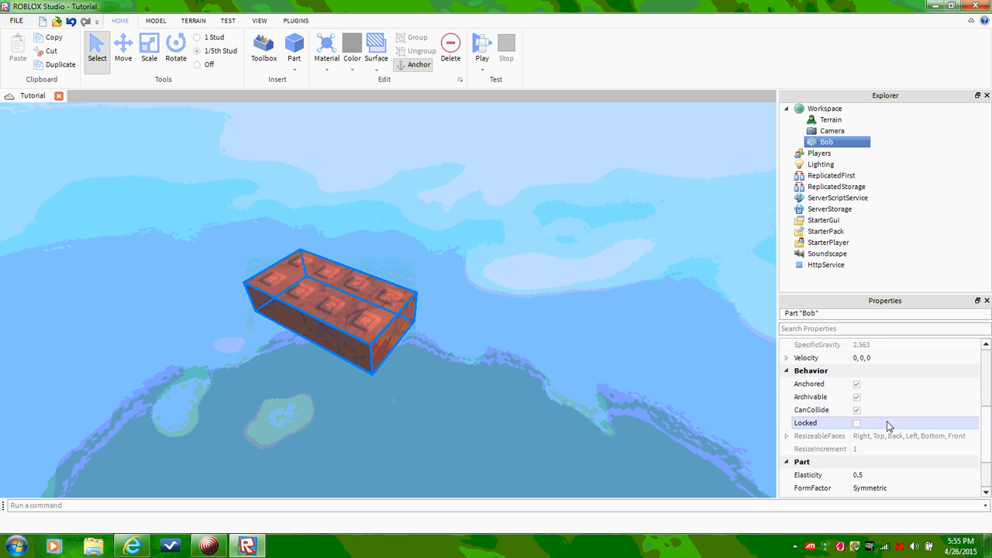
- Switch the part's Anchored option off and back on, and highlight its Archivable and CanCollide settings
click(892, 392)
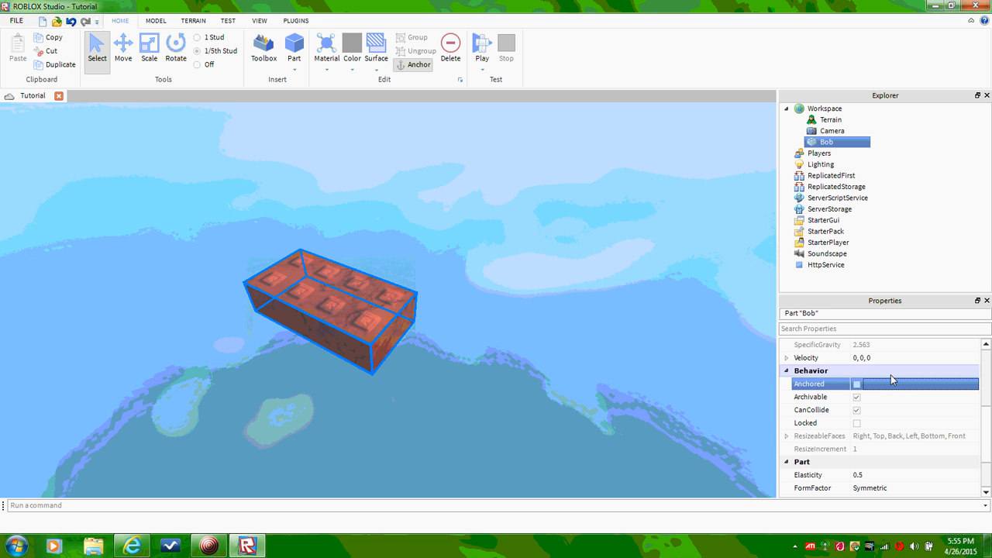
click(892, 390)
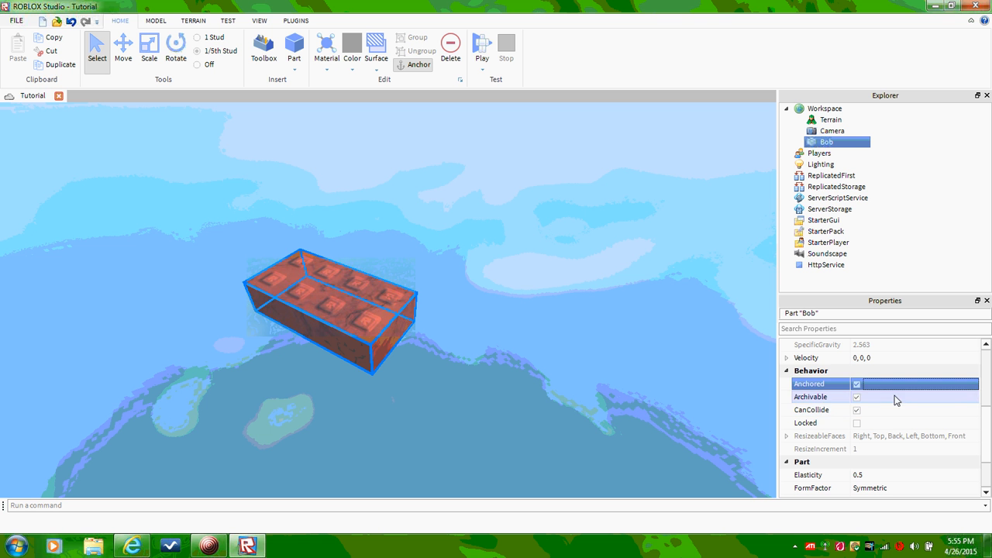
click(894, 400)
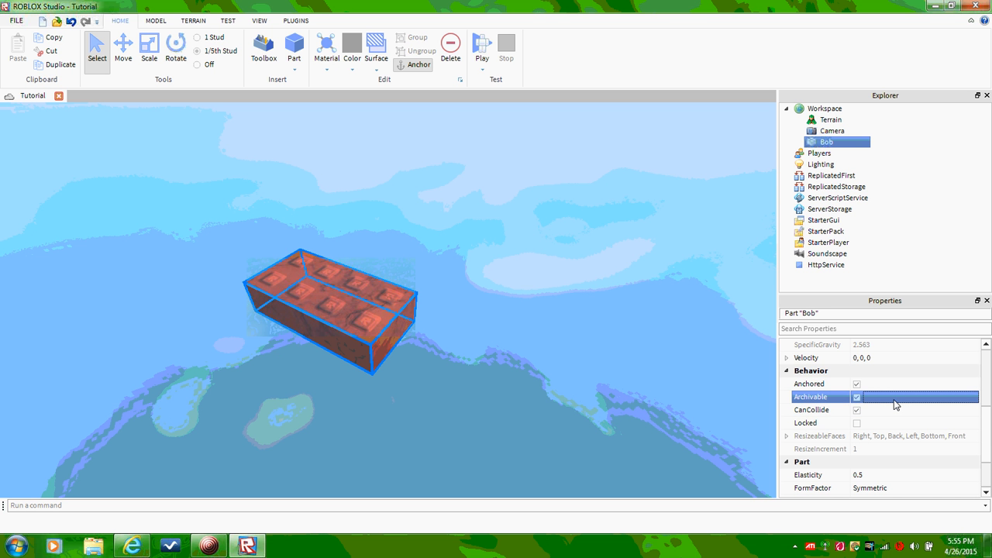
click(819, 415)
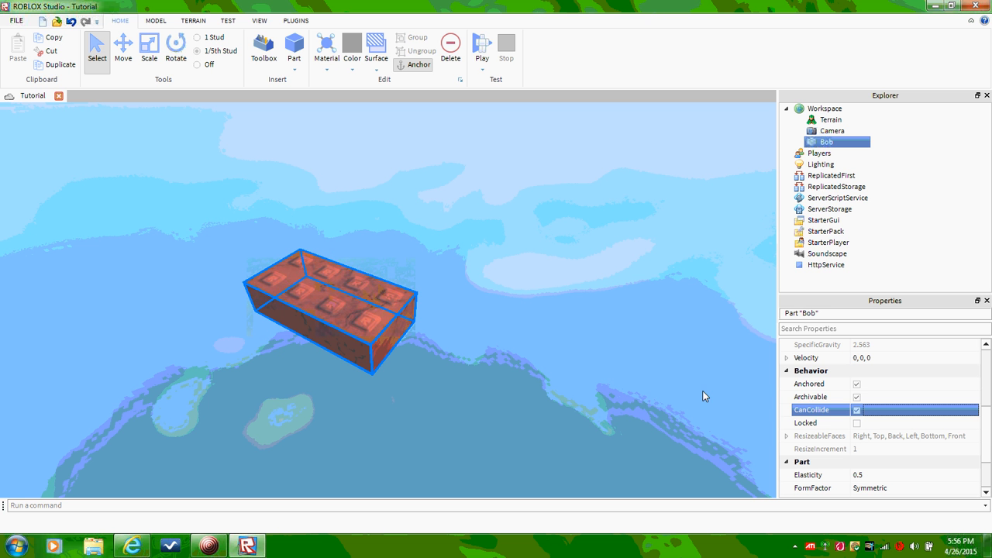
- Turn on Locked for the part, deselect it and try to select it in the 3D view
click(891, 425)
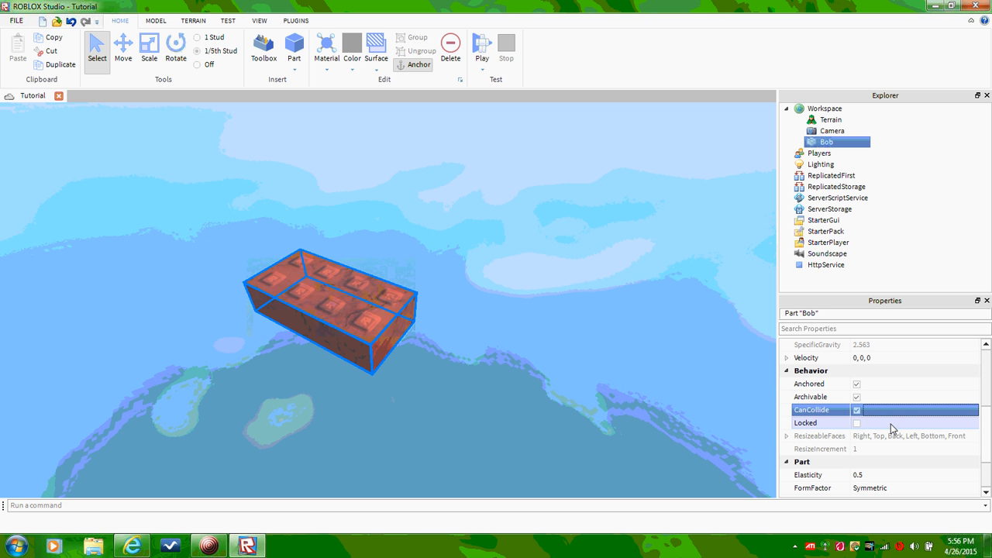
click(521, 367)
drag(512, 380, 188, 281)
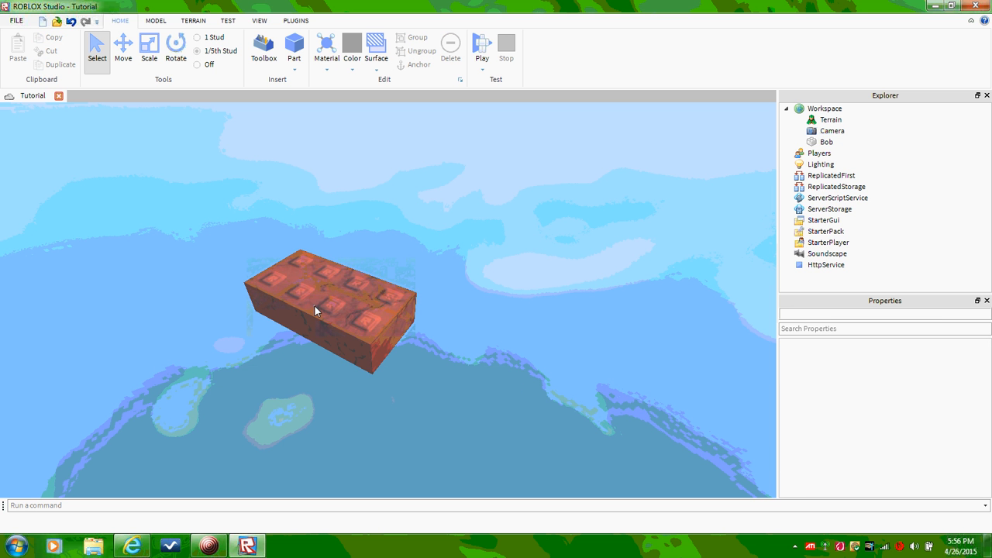
mouse_move(332, 288)
mouse_down()
mouse_move(245, 276)
mouse_move(347, 291)
mouse_up()
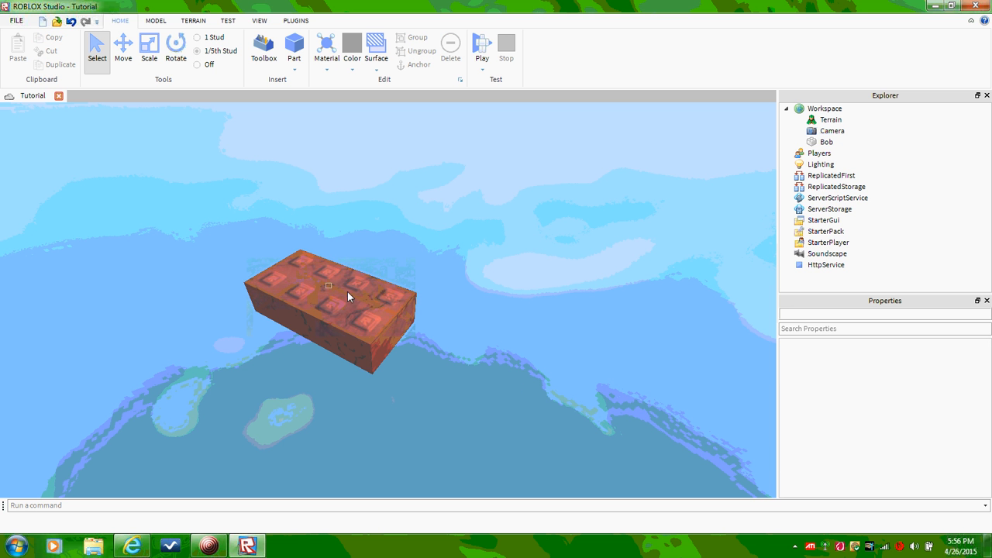
- Select the locked part Bob from the object tree, turn Locked off and reselect it in the 3D view
click(826, 142)
scroll(875, 403, down, 5)
click(874, 385)
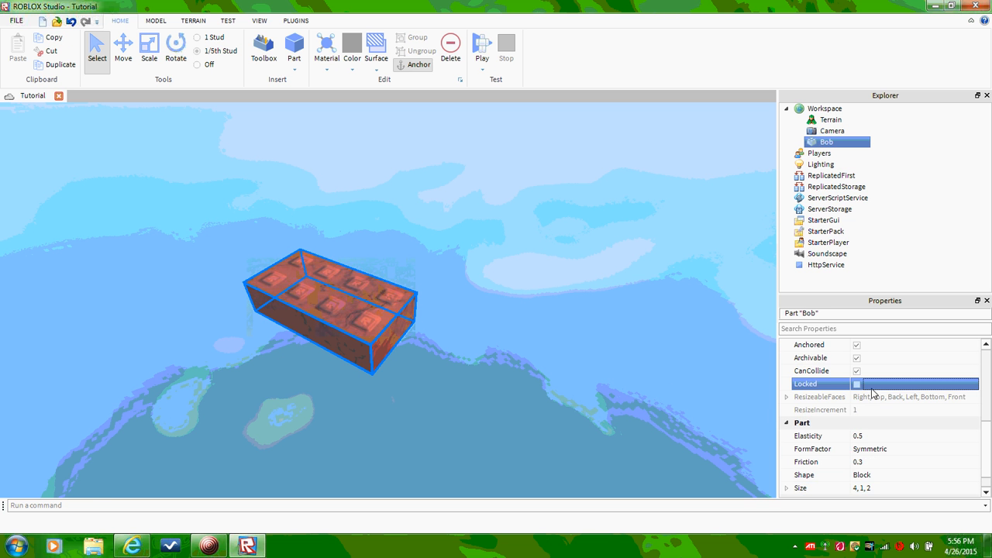
click(531, 366)
click(403, 319)
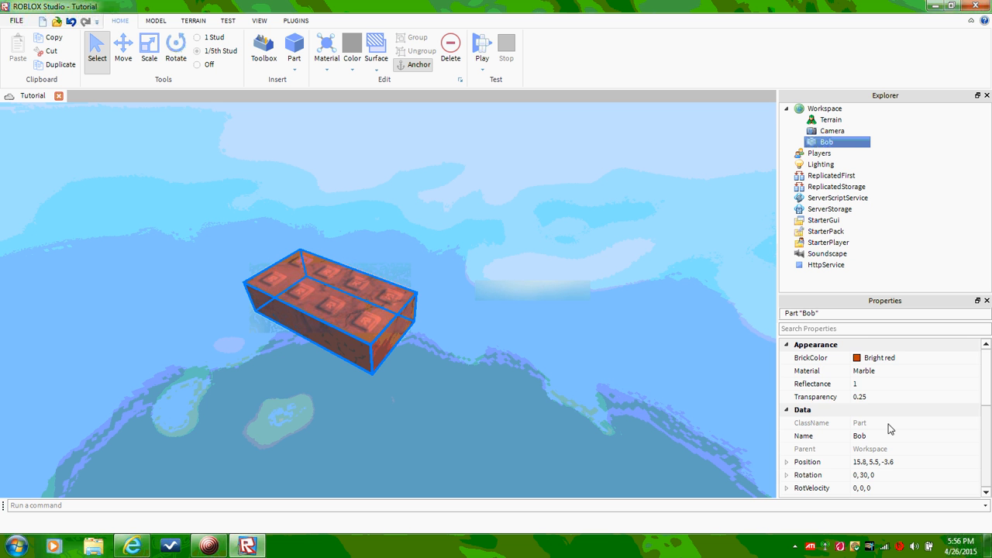
- Set the part's FormFactor to Custom
scroll(889, 429, down, 5)
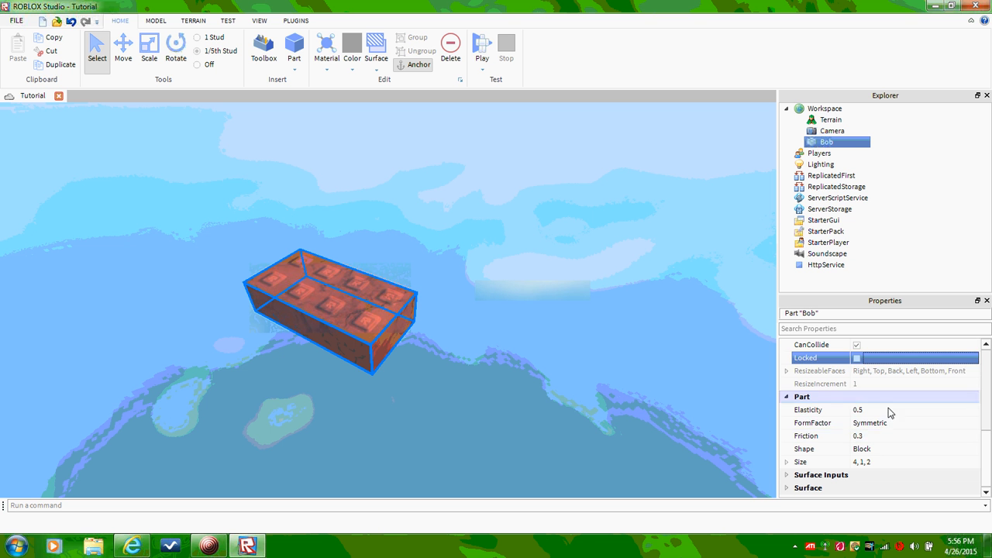
click(884, 423)
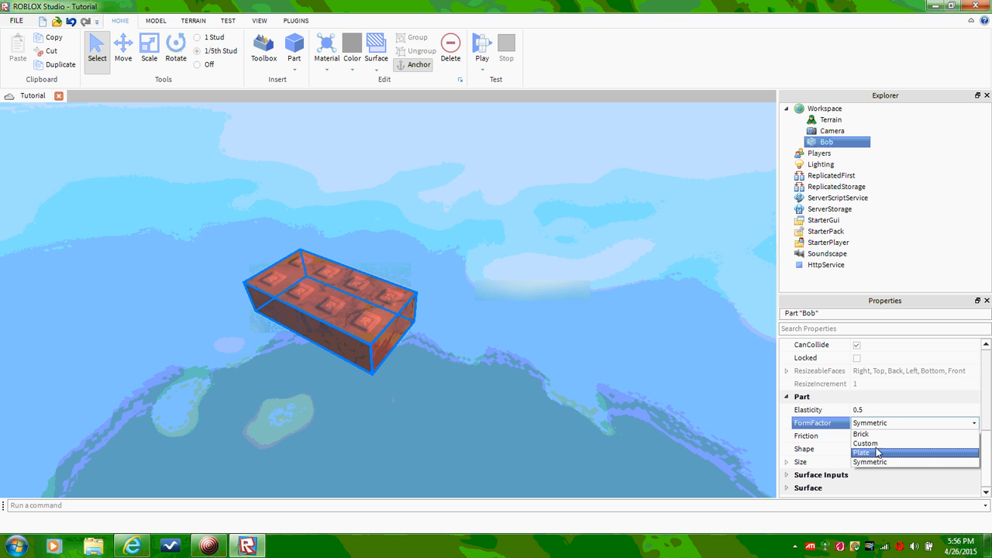
click(879, 444)
- Scale the part freely along its axes to about 16.8 by 1.8 by 4 and reselect it
click(149, 50)
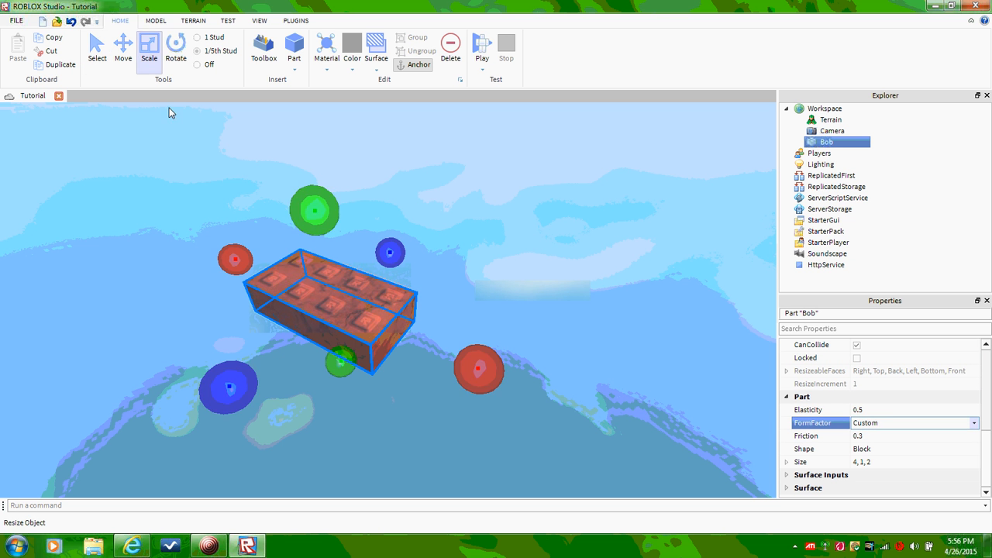
drag(315, 211, 361, 295)
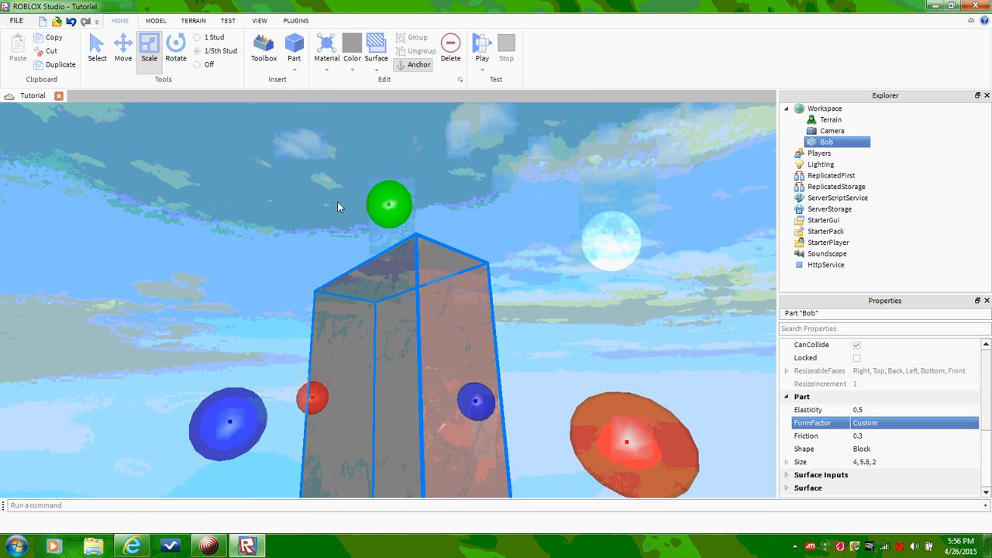
drag(337, 203, 350, 372)
right_drag(351, 373, 341, 418)
drag(309, 340, 415, 310)
drag(354, 229, 273, 111)
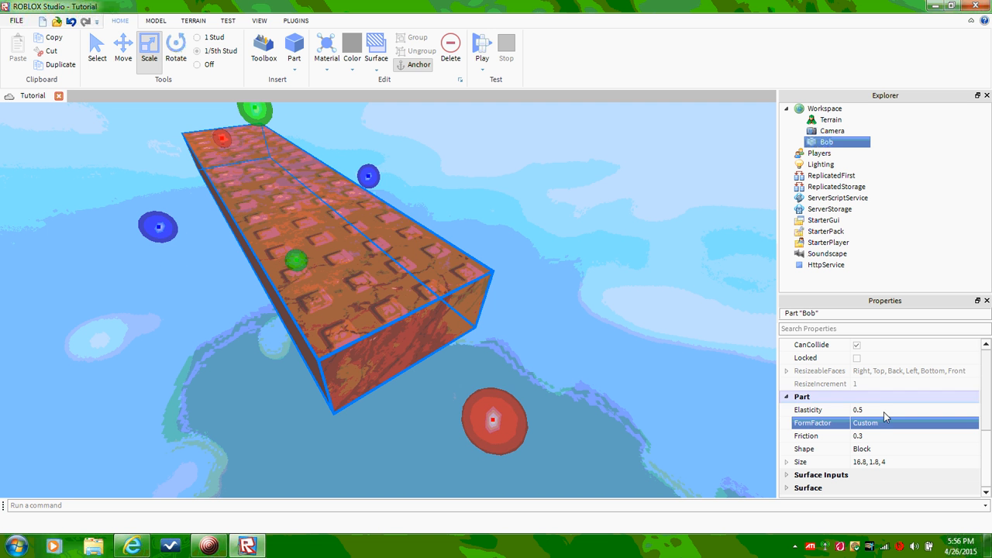
click(735, 399)
click(451, 301)
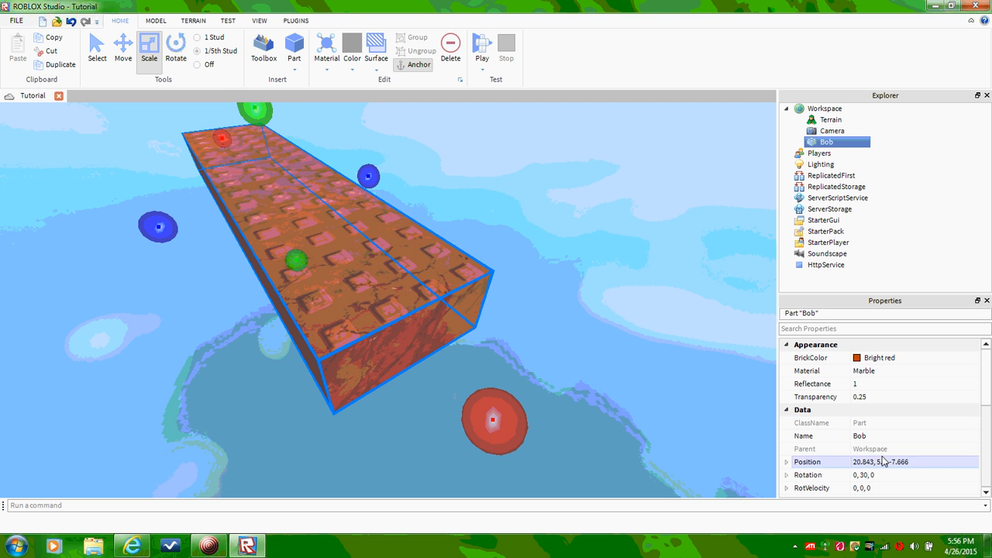
- Set the part's Shape to Ball and focus the camera on it
scroll(882, 456, down, 5)
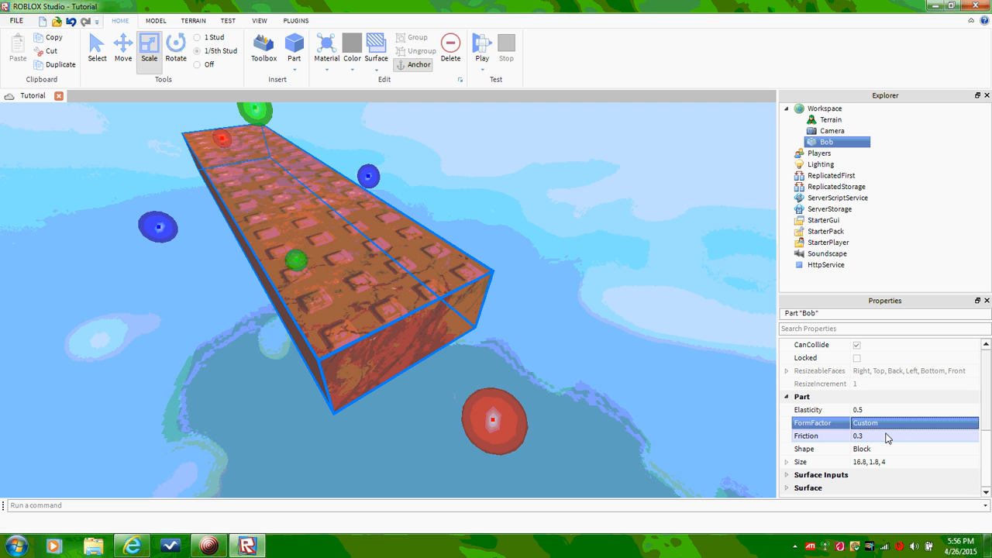
click(883, 449)
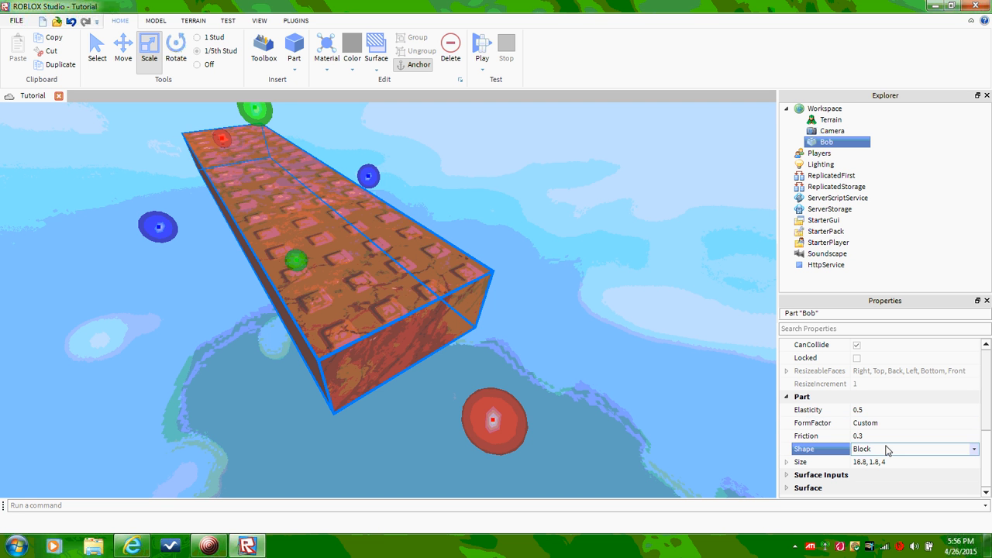
click(881, 462)
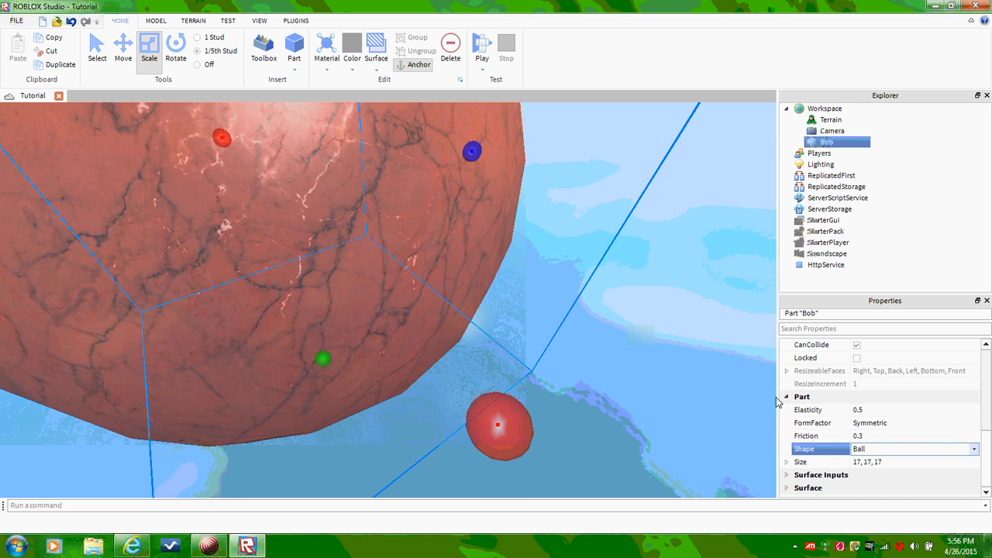
key(f)
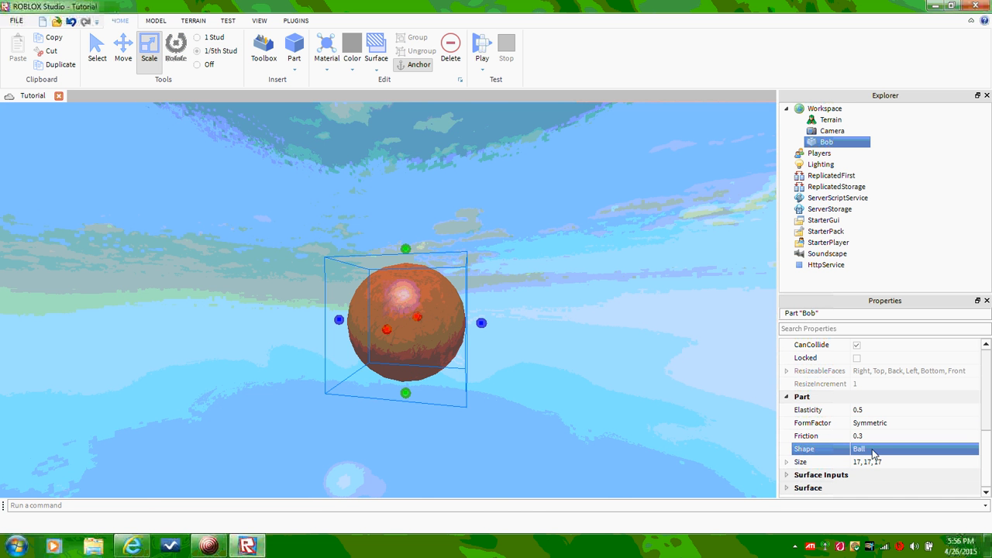
- Switch the part's Shape to Cylinder and back to Block
click(876, 450)
click(878, 480)
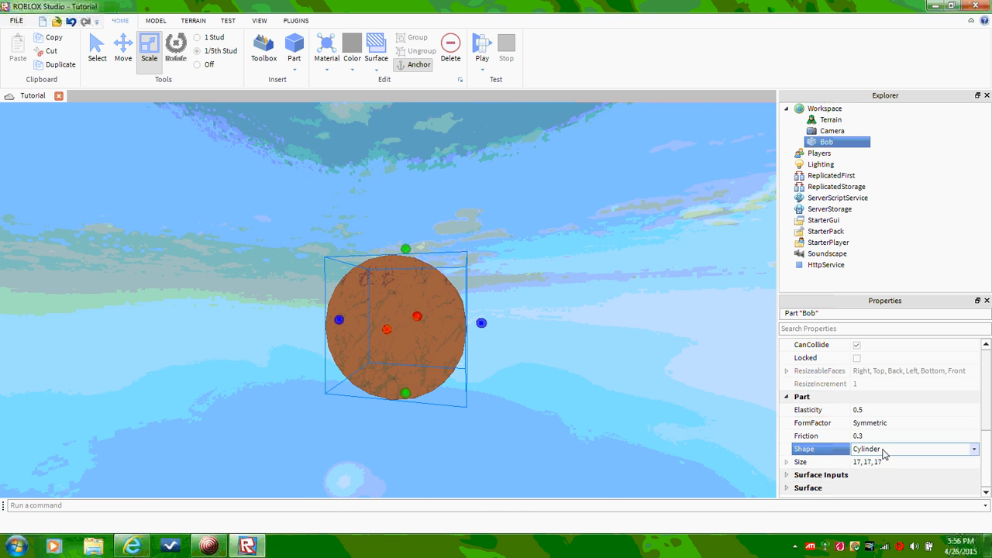
click(884, 452)
click(881, 470)
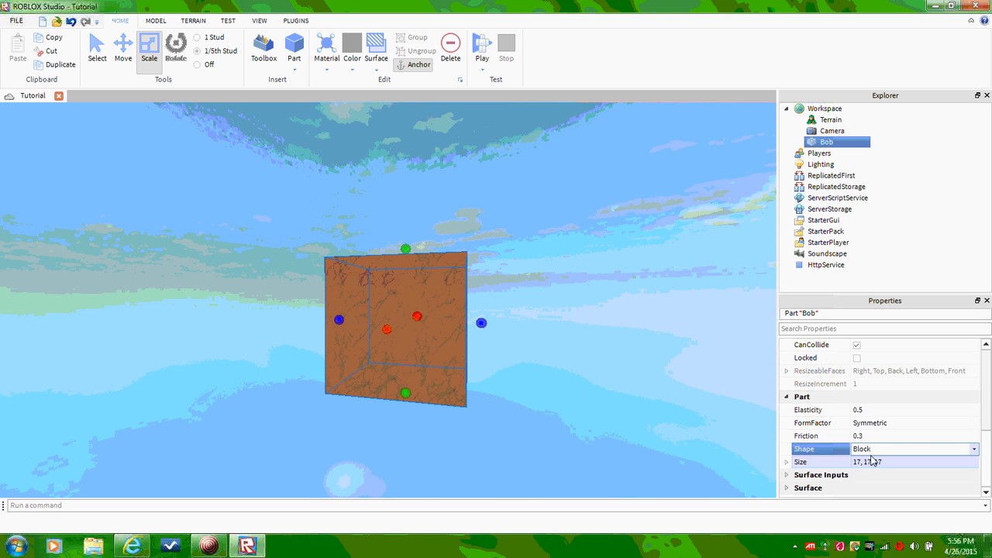
click(873, 453)
click(873, 471)
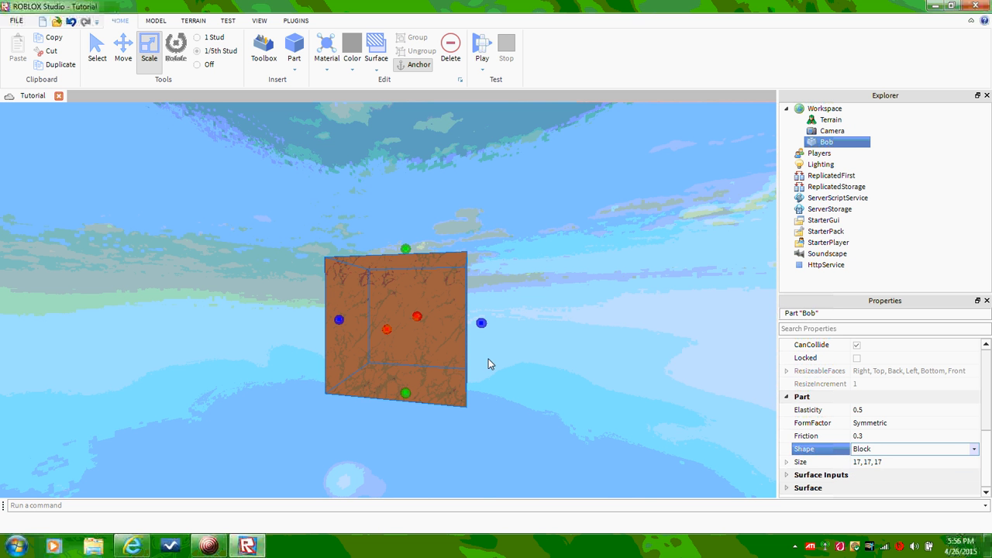
- Set the part's Size to 40, 40, 40 and bring the whole block into view
click(859, 463)
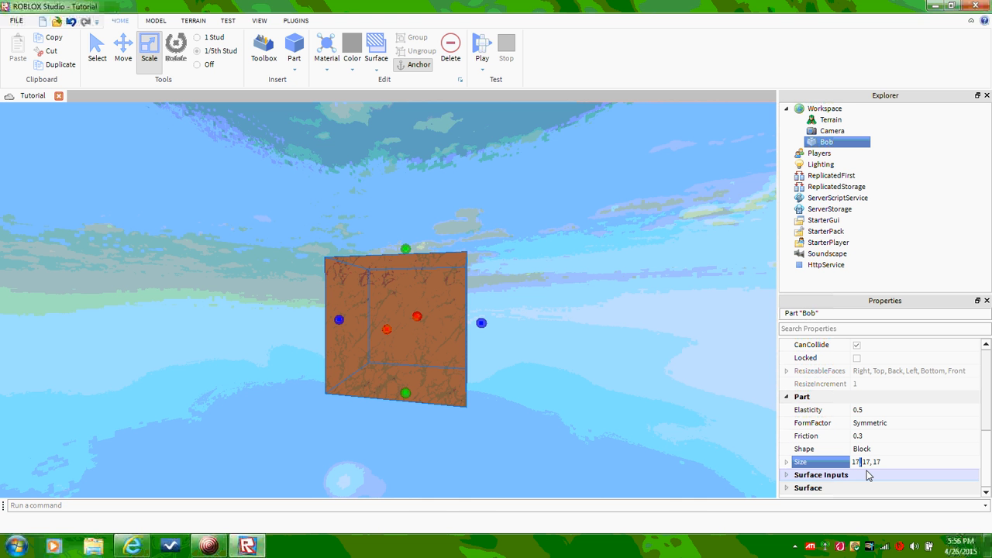
key(BackSpace)
key(BackSpace)
key(BackSpace)
text(40)
key(BackSpace)
key(BackSpace)
text(40, 4)
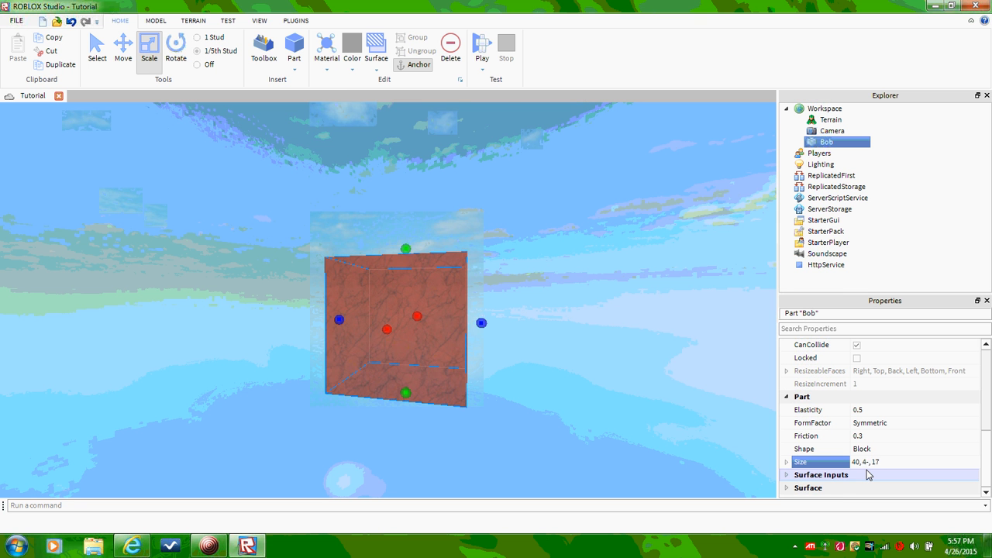
text(0)
key(BackSpace)
key(BackSpace)
text(40)
key(Return)
scroll(543, 415, down, 5)
right_drag(544, 415, 605, 415)
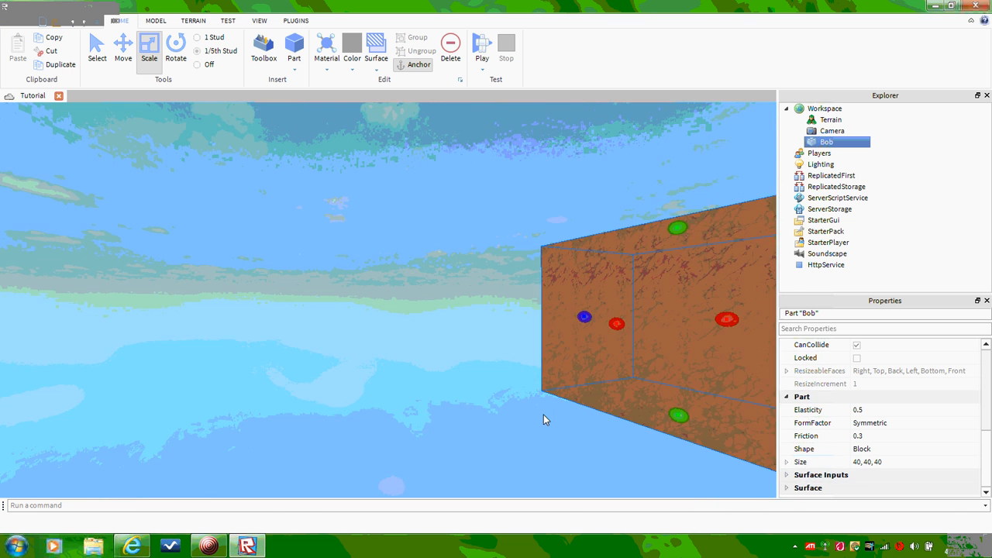
click(543, 415)
key(d)
key(w)
click(541, 413)
- Set the part's BottomSurface and TopSurface to Smooth among its Surface properties
scroll(912, 458, down, 6)
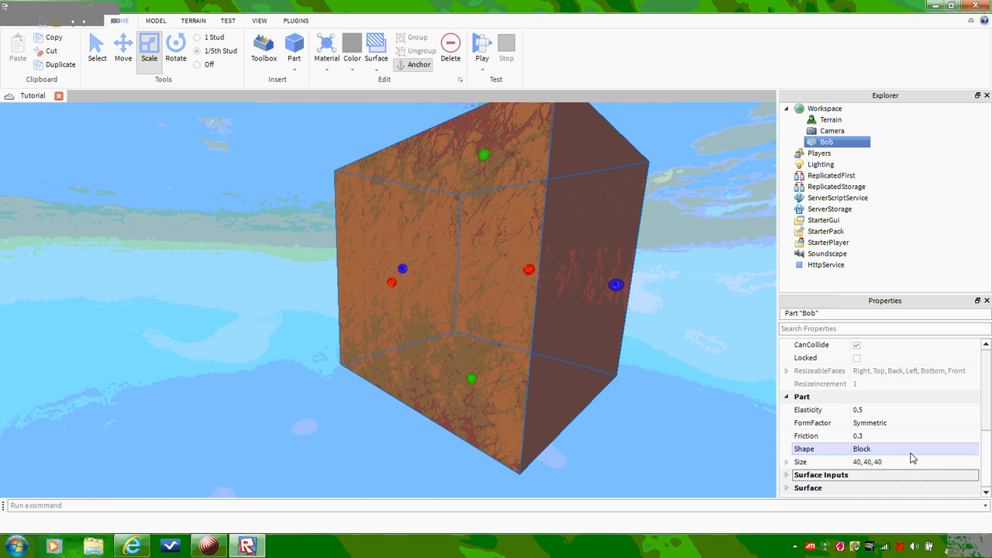
click(787, 474)
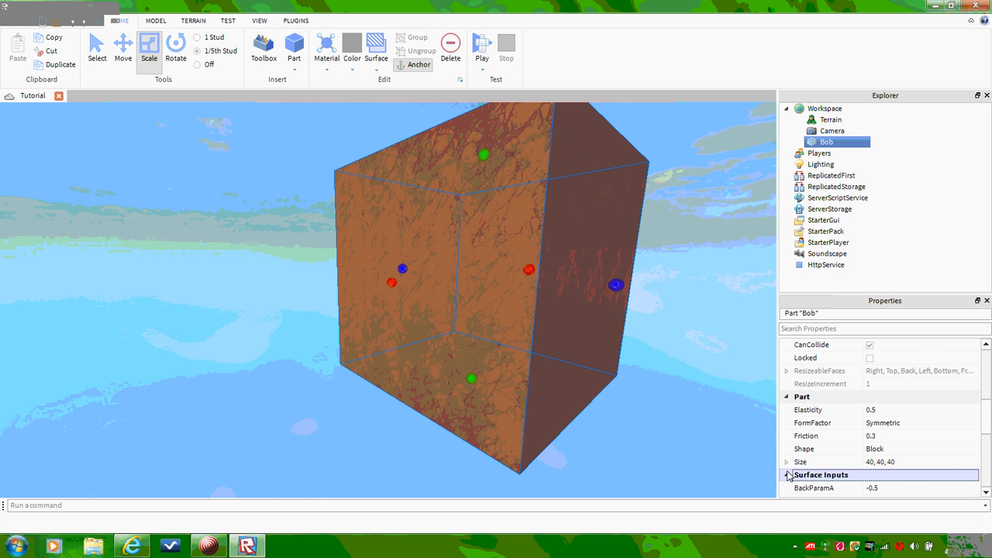
click(787, 475)
click(786, 487)
scroll(795, 435, down, 2)
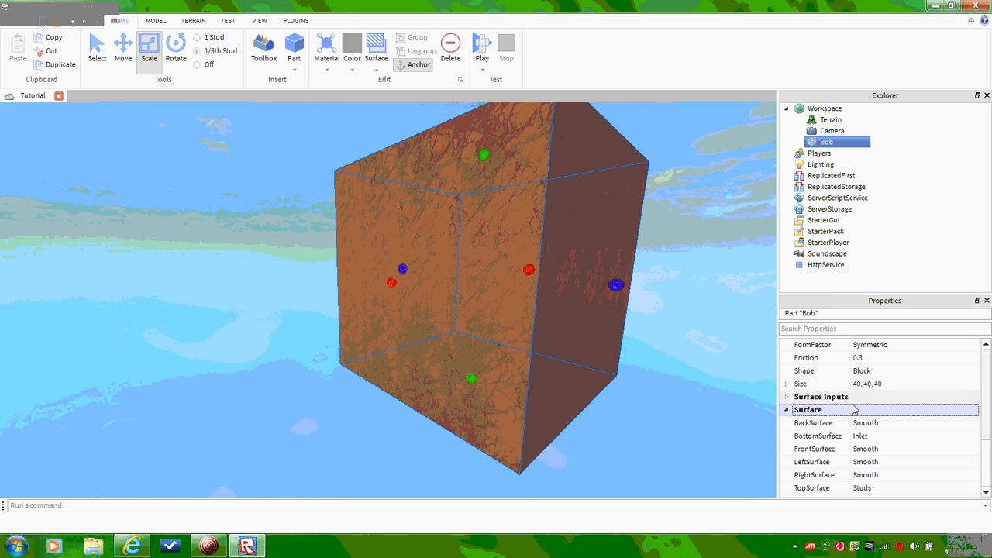
double_click(890, 437)
double_click(882, 488)
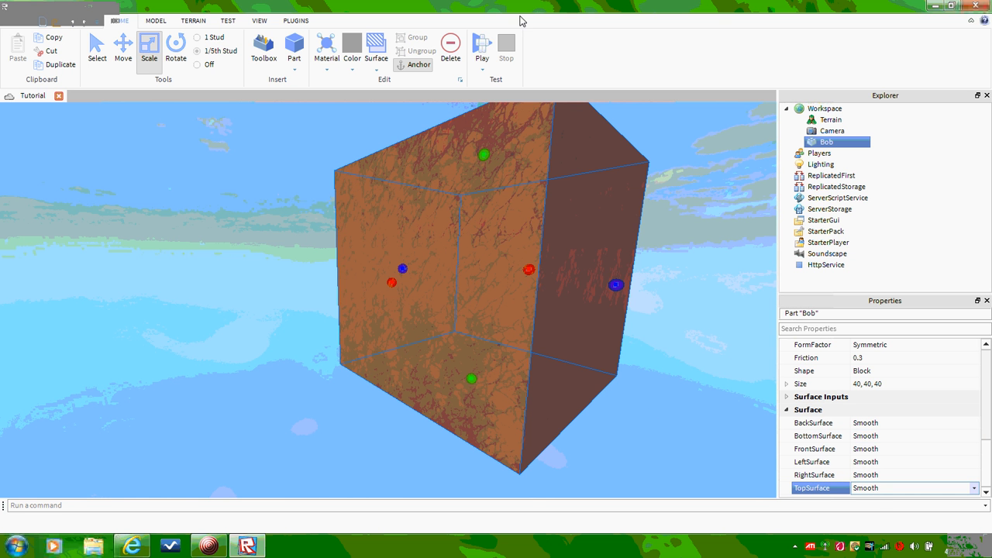
- Deselect the block to inspect it from another side, select the Workspace and bring up the modeling tools
click(679, 220)
right_drag(679, 219, 672, 225)
scroll(671, 223, down, 5)
click(812, 108)
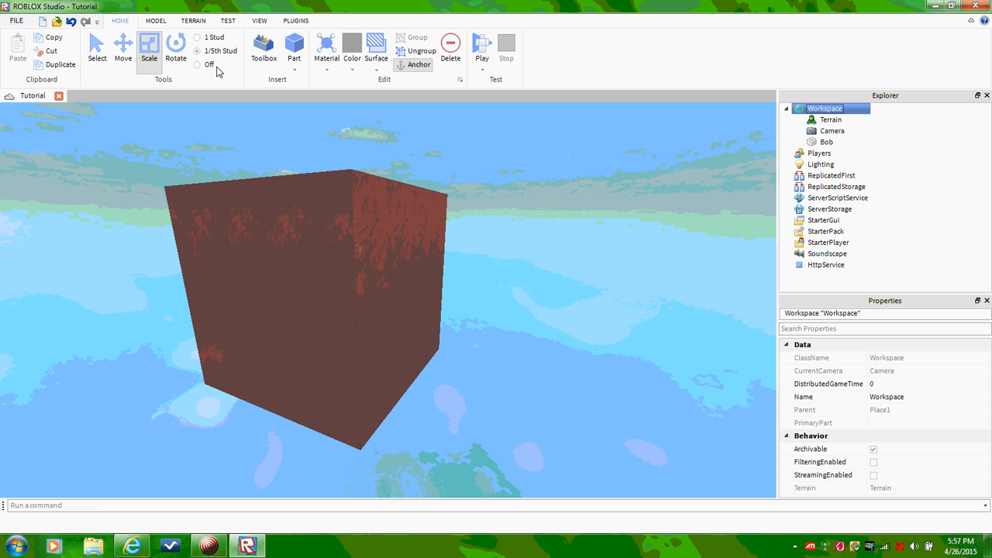
click(156, 20)
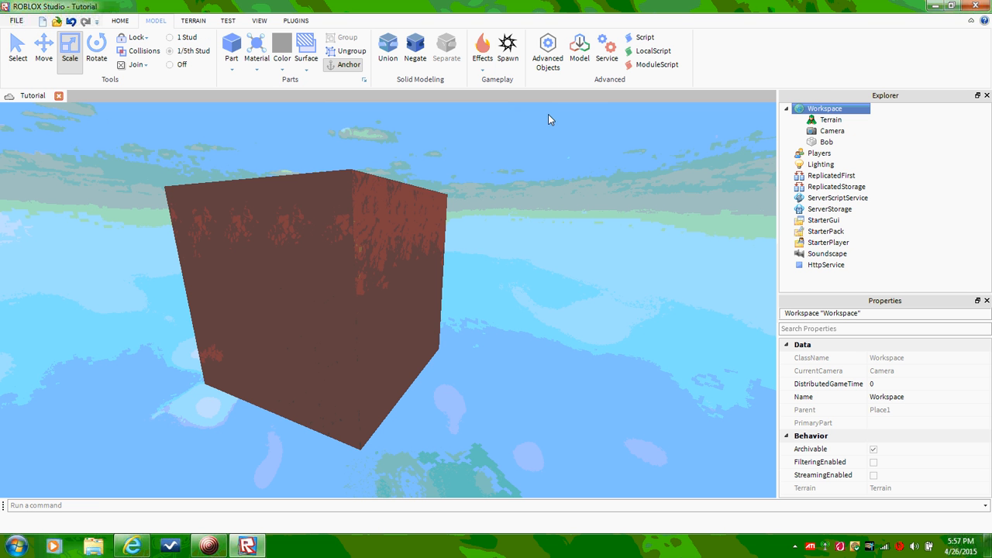
- Insert a new Script and move it from the Workspace into ServerScriptService
click(679, 175)
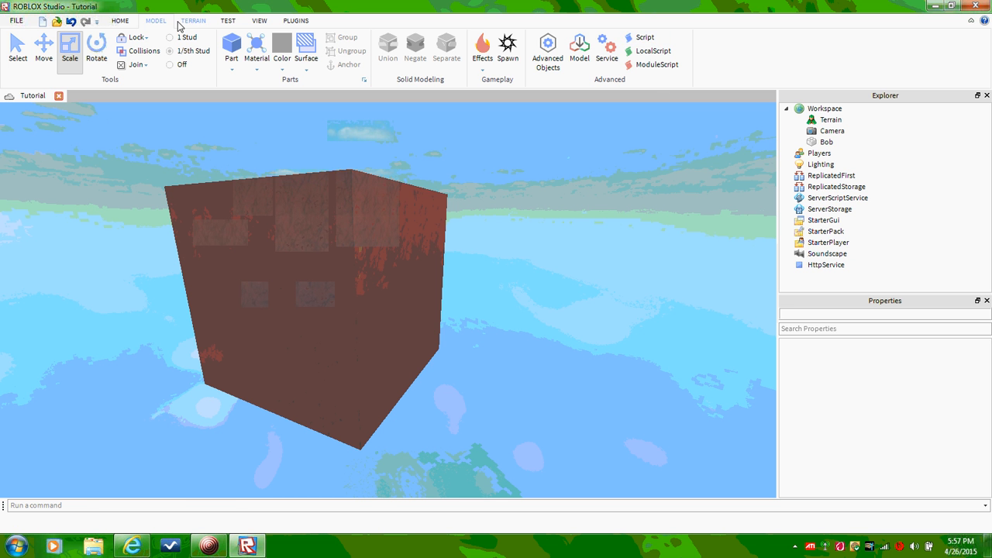
click(644, 37)
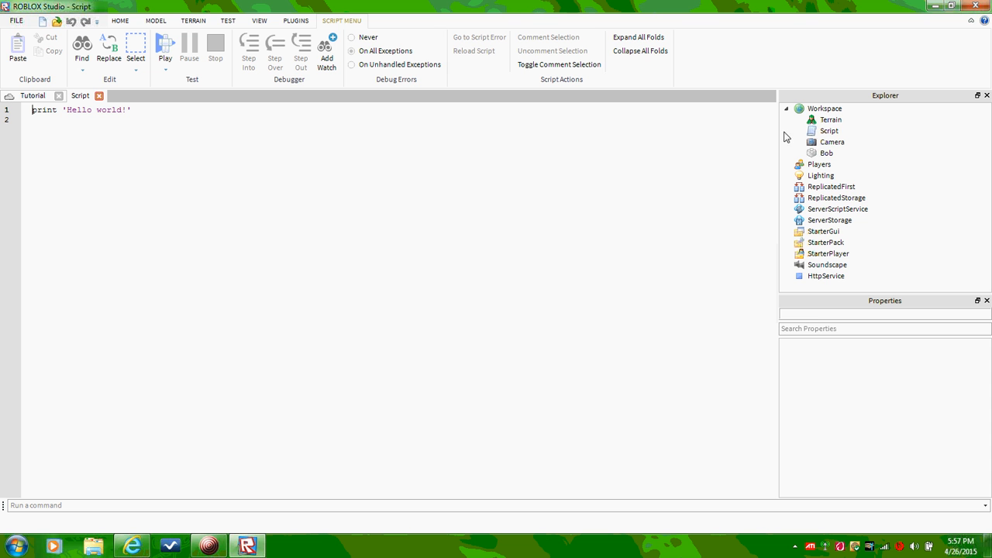
click(821, 132)
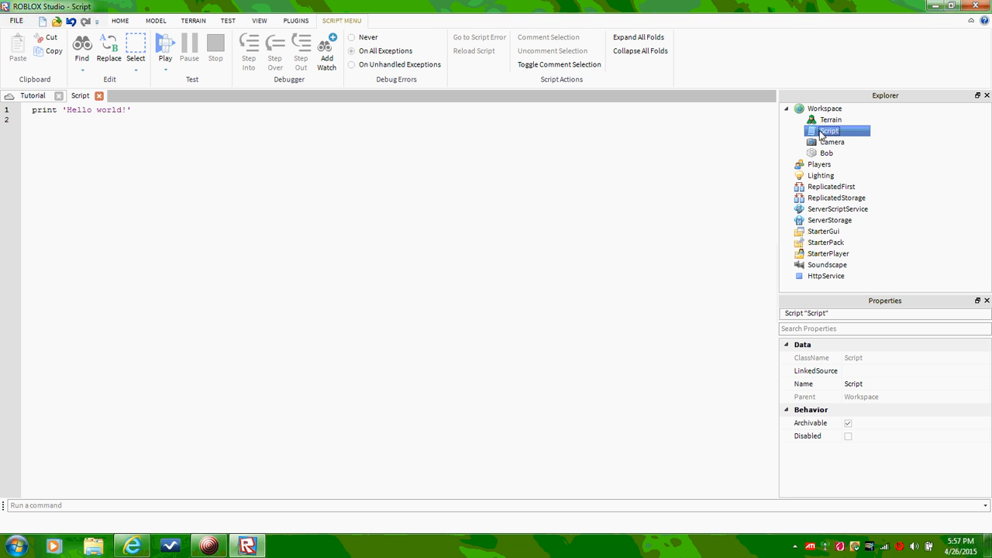
drag(855, 186, 859, 209)
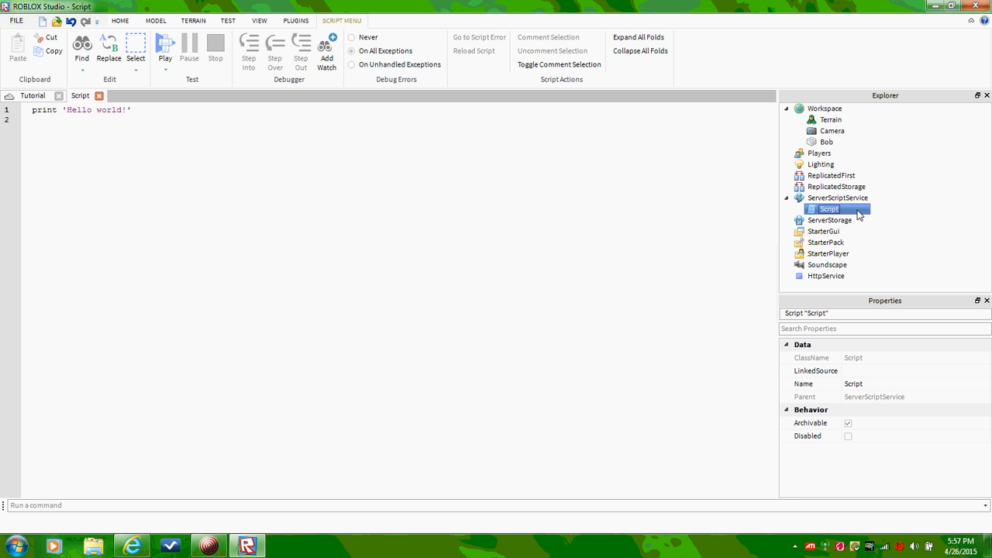
- Rename the new script to BobsScript
click(841, 384)
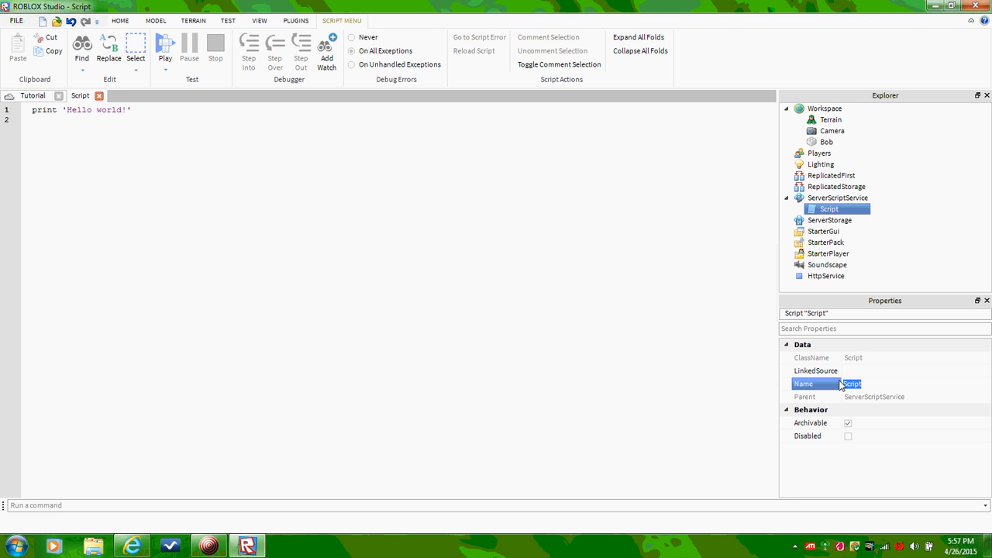
text(BobsScript)
key(Return)
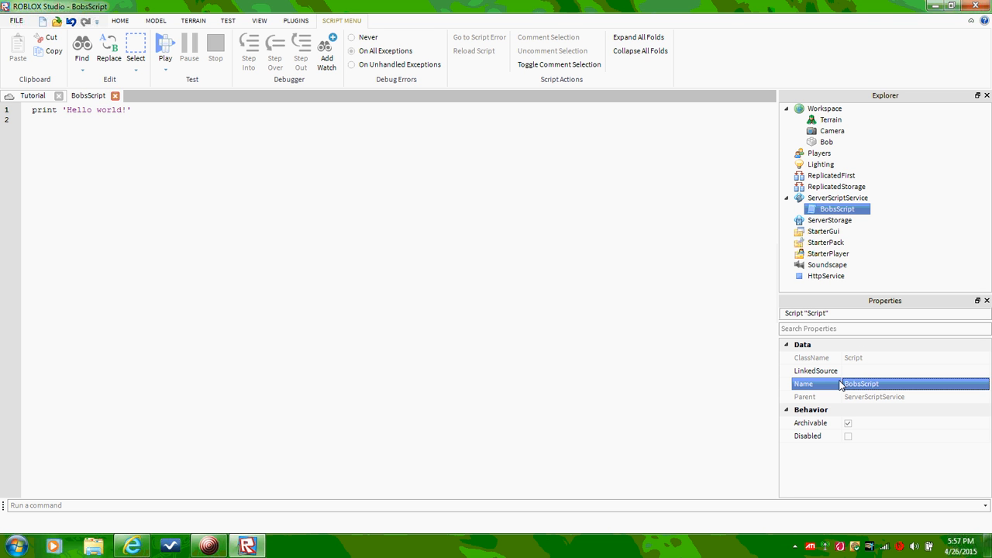
- Replace the default Hello world line in BobsScript with print()
click(64, 149)
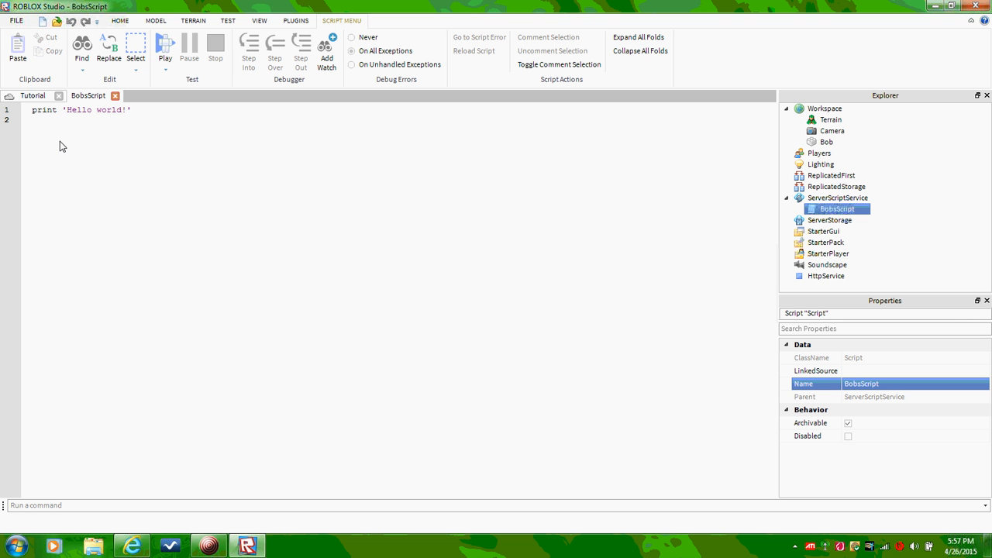
drag(131, 112, 40, 121)
key(BackSpace)
text(print ()
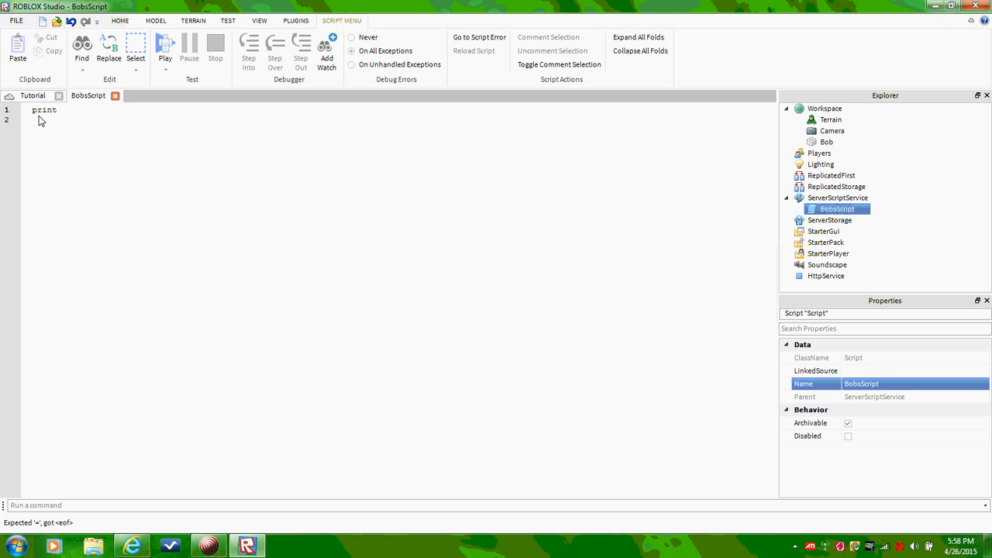
text(()
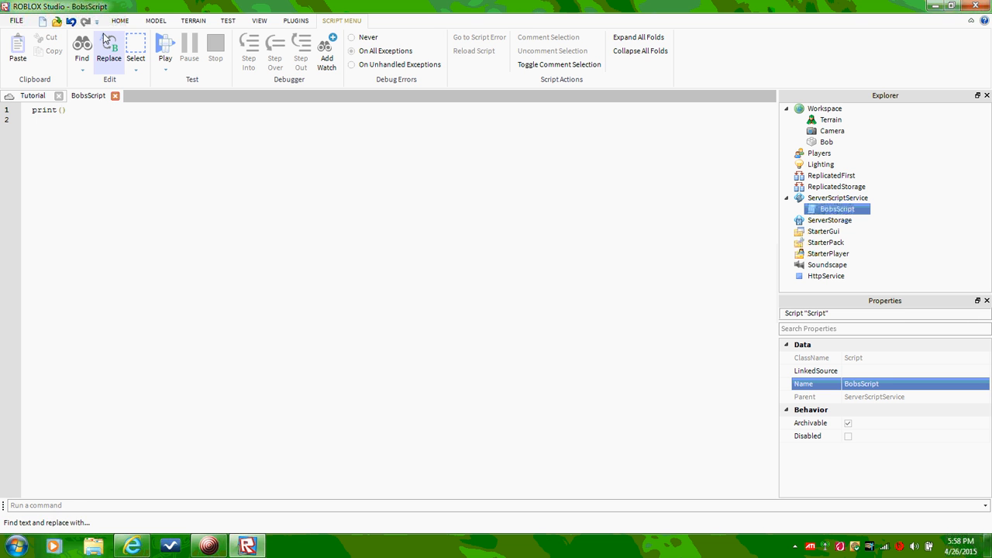
- Show the Output window and look through its logged messages
click(258, 21)
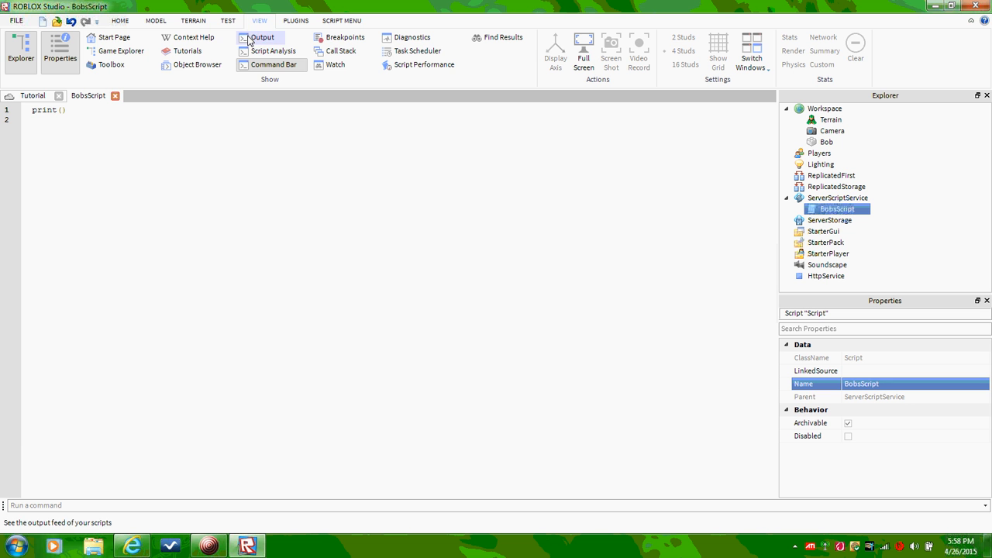
click(250, 38)
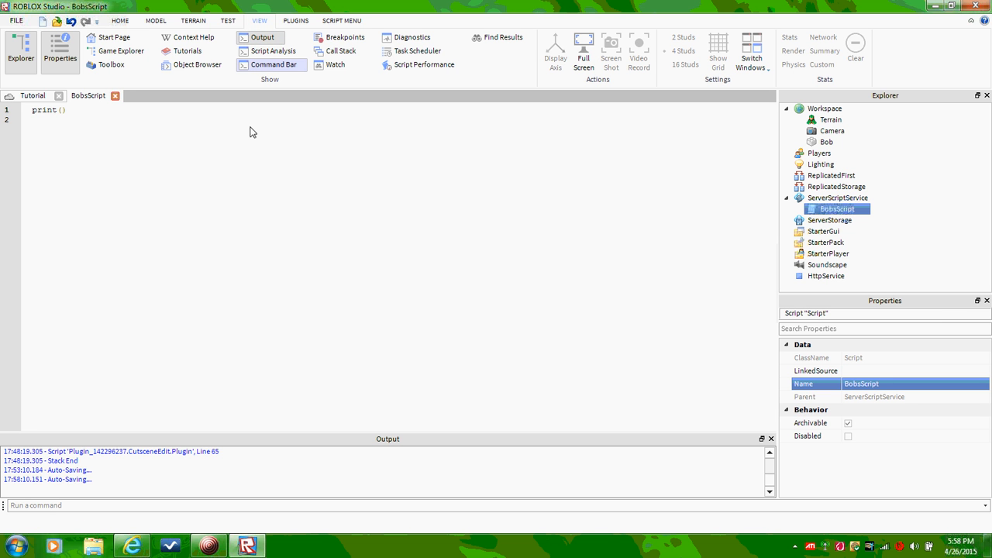
scroll(132, 463, up, 3)
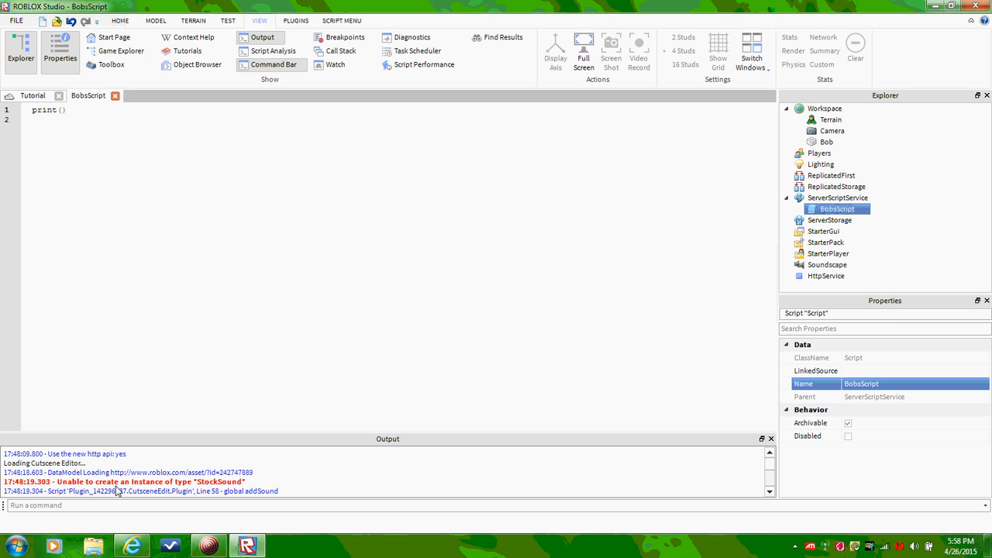
drag(80, 482, 245, 484)
click(256, 485)
scroll(255, 486, down, 5)
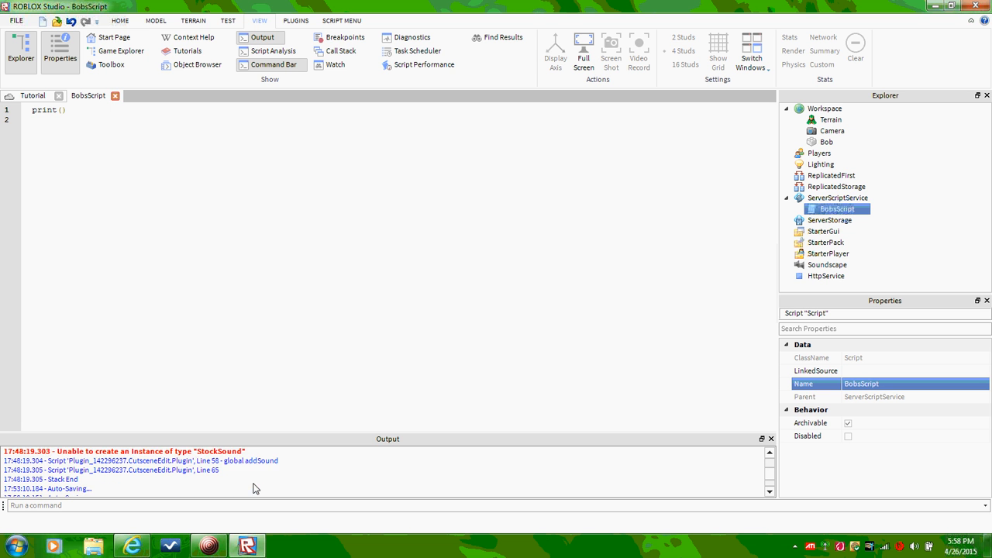
- Run an empty print() in the command bar
click(178, 511)
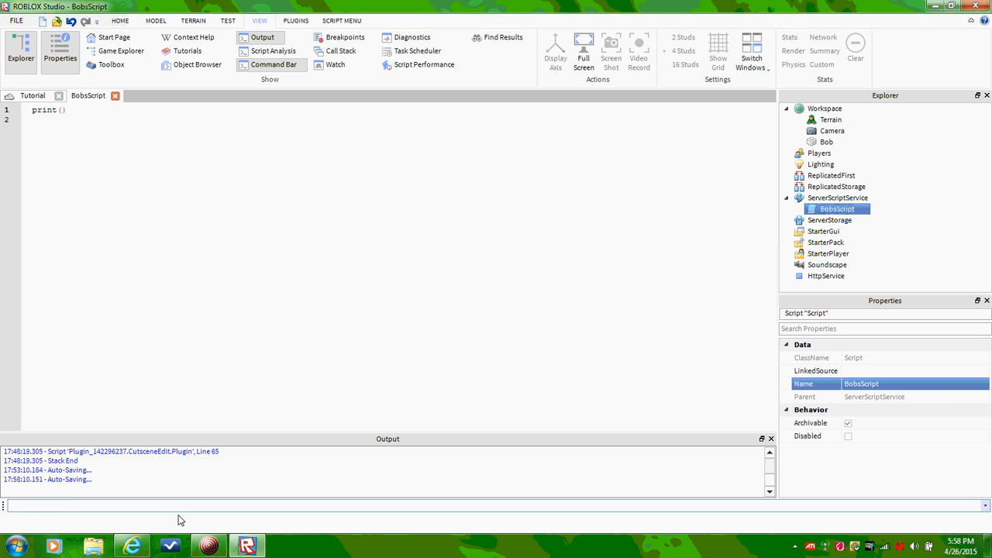
text(print()
key(Return)
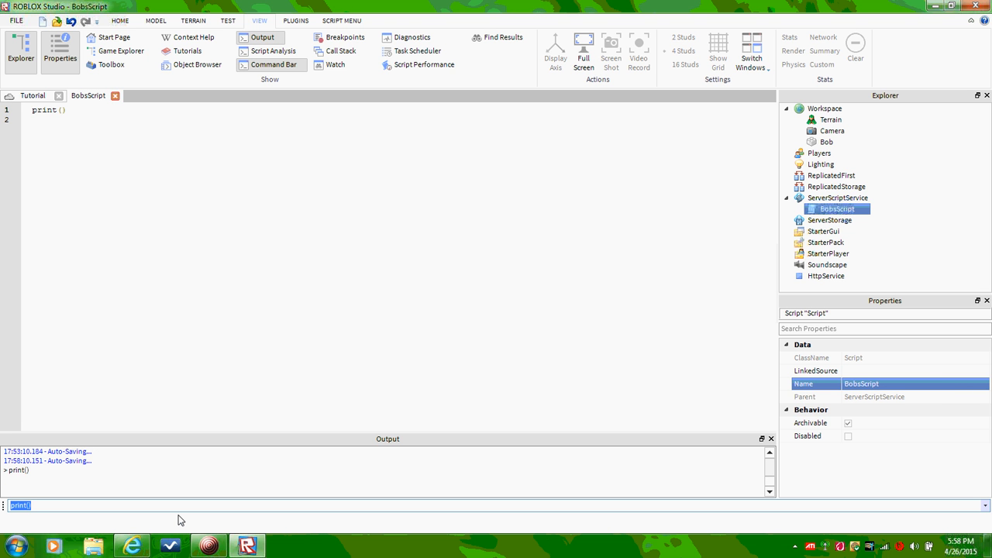
- Add a sum to the command and run print(2+2) in the command bar
click(59, 505)
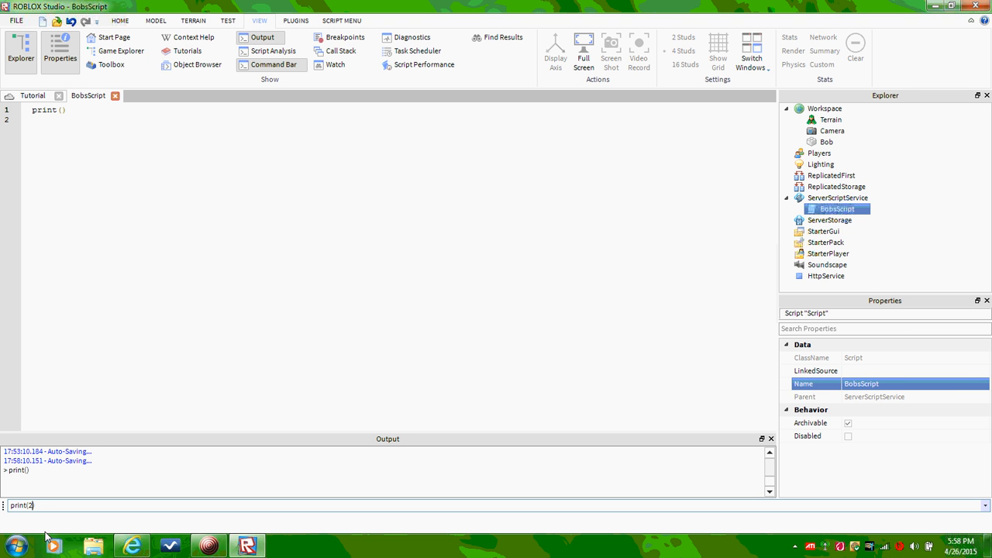
key(BackSpace)
key(BackSpace)
text(2+2)
key(Return)
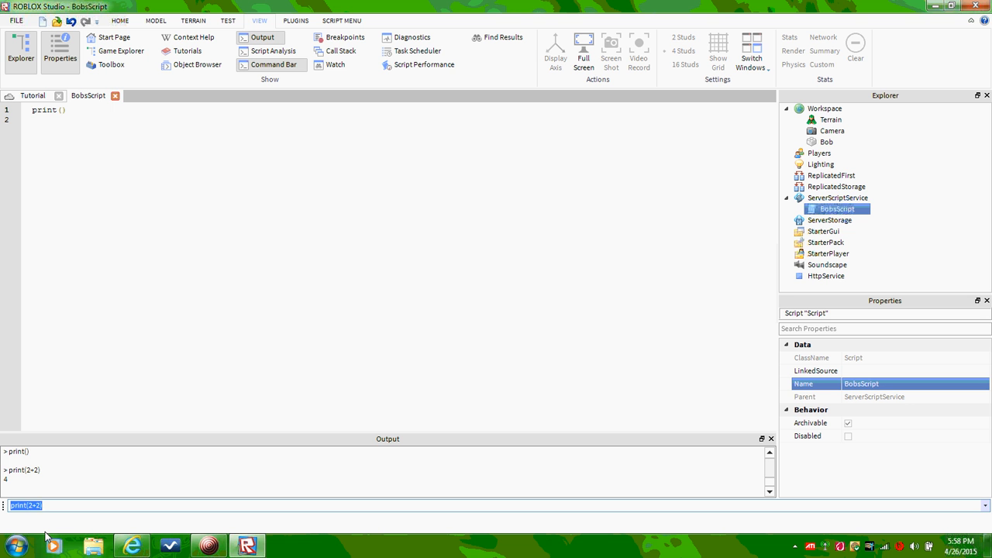
- Change the first number of the command's sum and run print(5+2)
key(Left)
key(Right)
key(BackSpace)
text(5)
key(Return)
- Replace the sum with unquoted text and try to run print(Pizza!)
key(Left)
key(BackSpace)
key(BackSpace)
text(Pizza!)
key(Return)
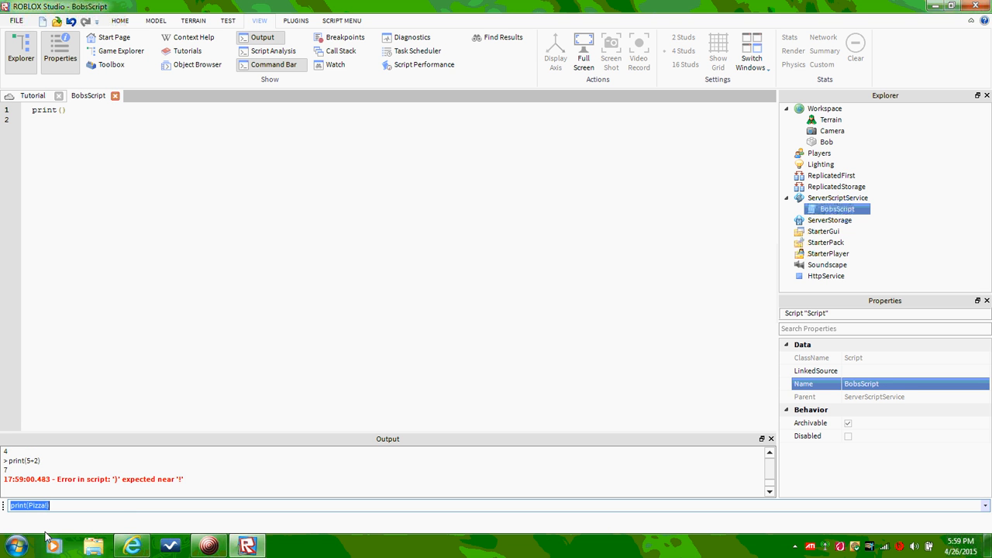
- Enclose the command's text in double quotation marks and run print("Pizza!")
key(Left)
text(")
key(Return)
key(Left)
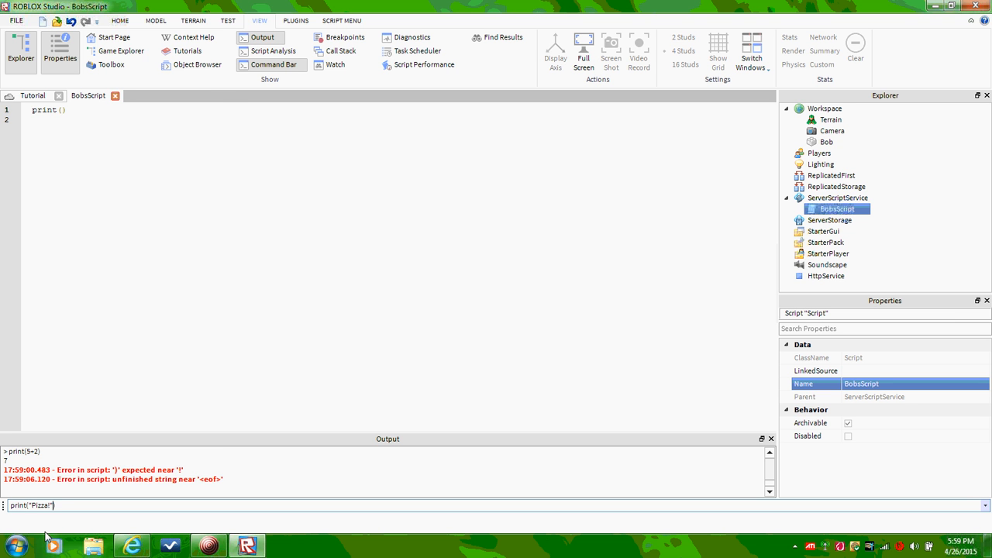
key(Return)
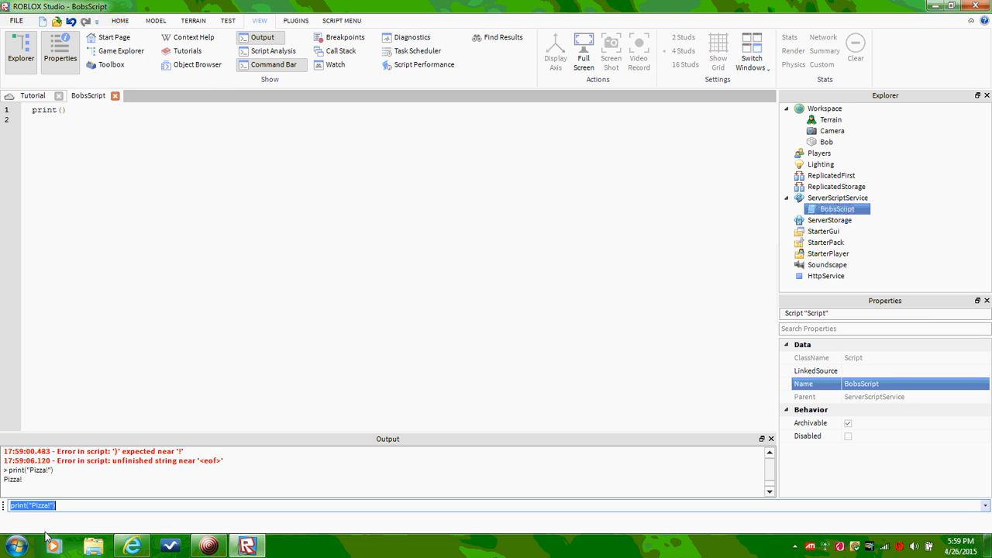
- Replace the quoted text and run print("Lua is my favorite language!") in the command bar
drag(23, 479, 31, 506)
click(4, 483)
key(BackSpace)
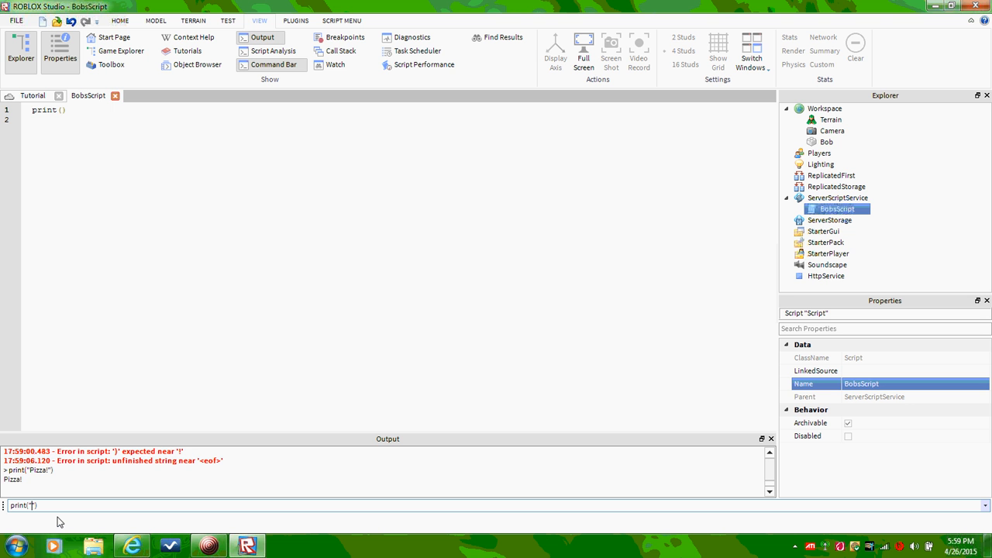
text(Lua is my favorite)
text( language)
text(!)
key(Return)
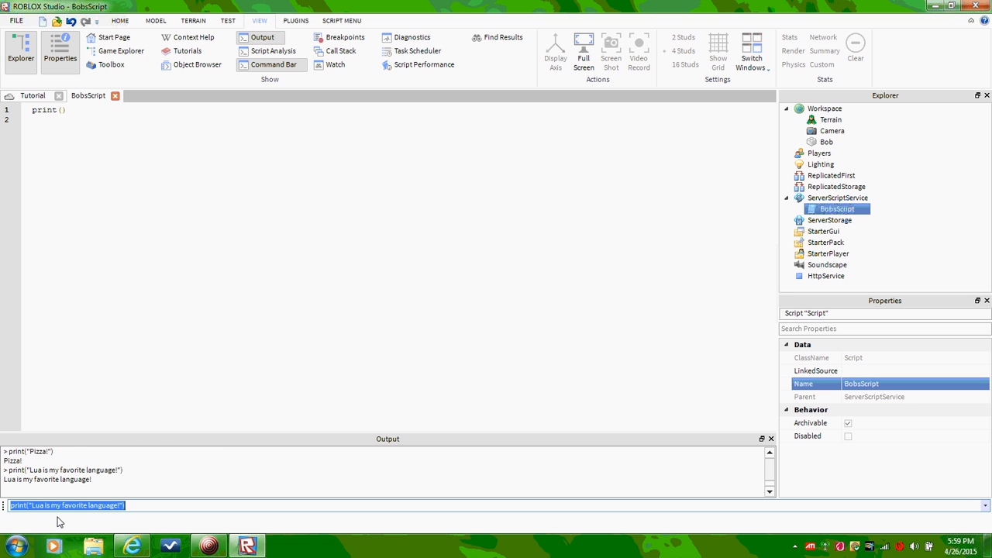
- Highlight the command's quotation mark and the printed sentence in the Output, and clear the command bar
click(33, 475)
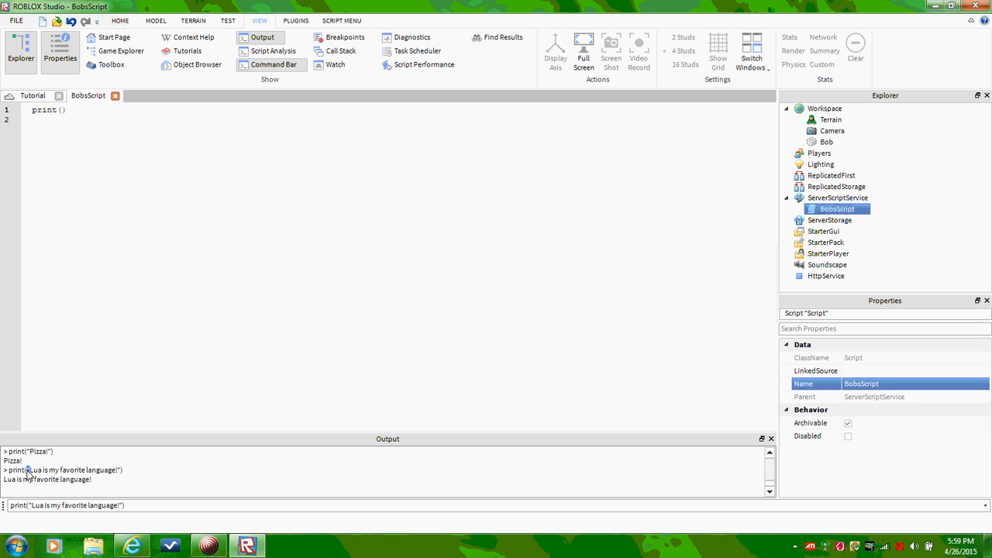
drag(86, 479, 12, 481)
click(13, 480)
drag(164, 507, 4, 502)
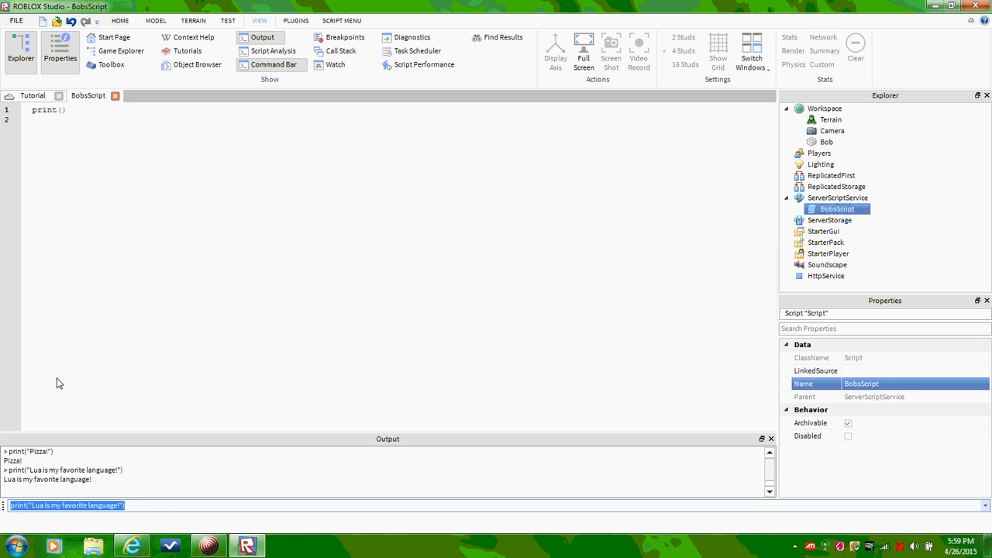
key(BackSpace)
- Fill in the print call in BobsScript so that it reads print((2+2)*5)
click(65, 111)
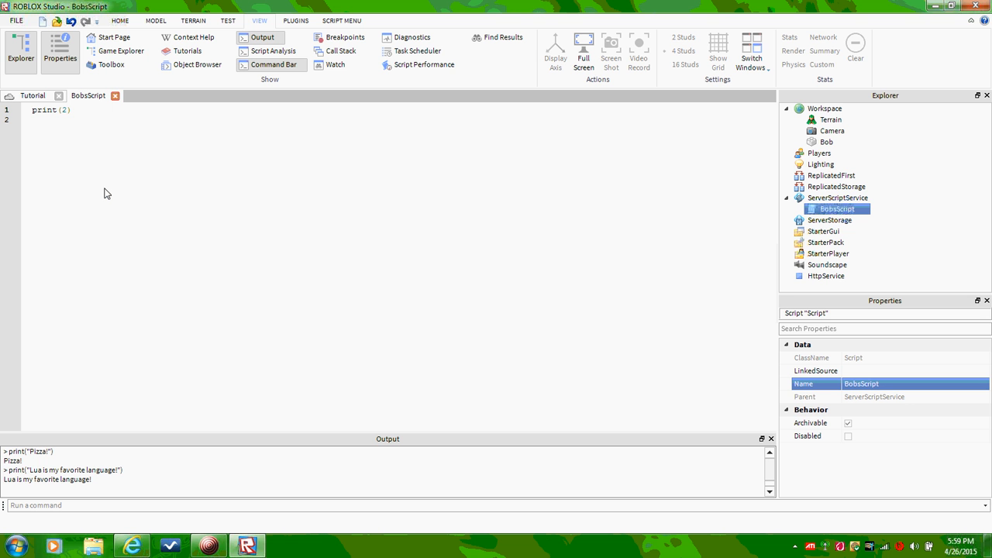
text(*)
key(Left)
key(Left)
text())
key(Left)
key(Left)
key(Left)
key(Left)
text(()
- Run the Tutorial place to execute BobsScript, and stop the test
click(23, 97)
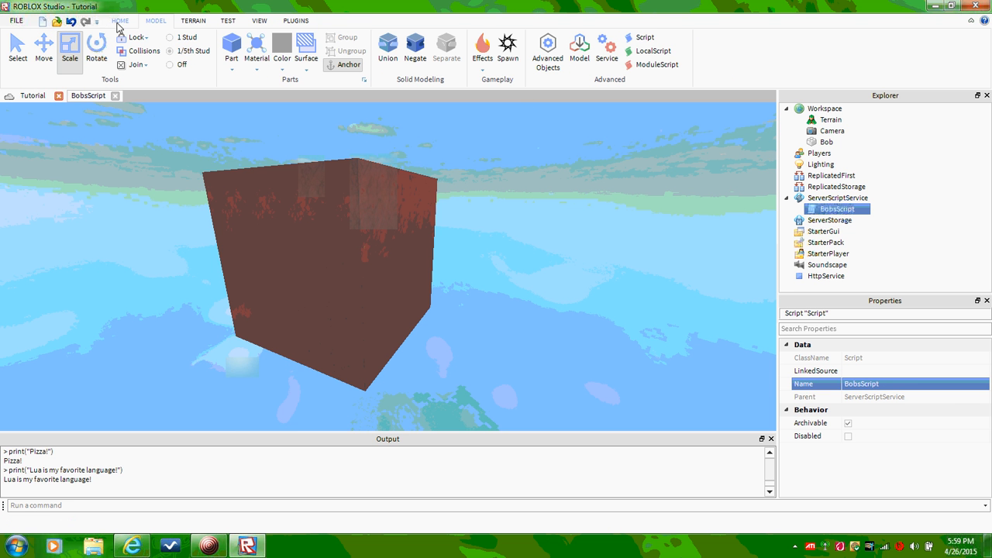
click(119, 23)
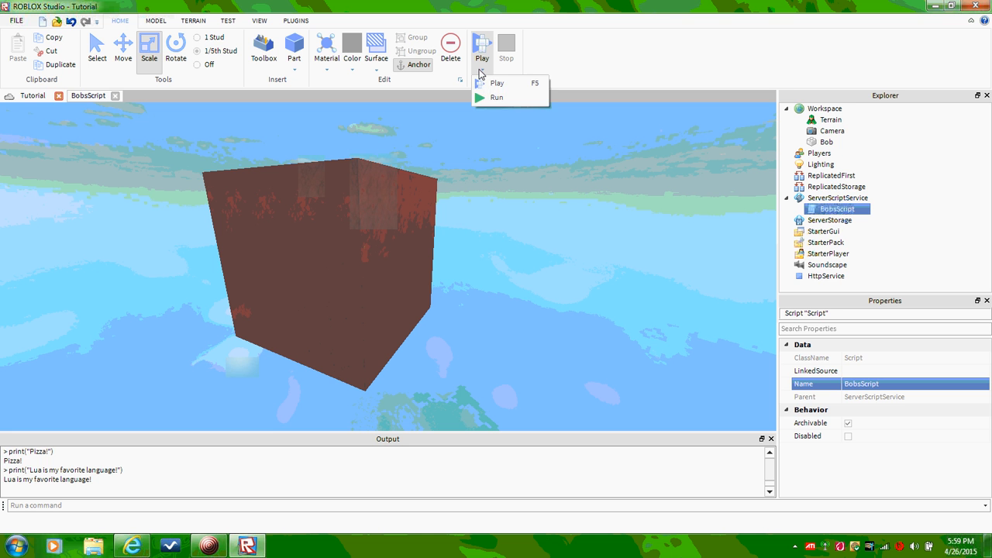
click(482, 98)
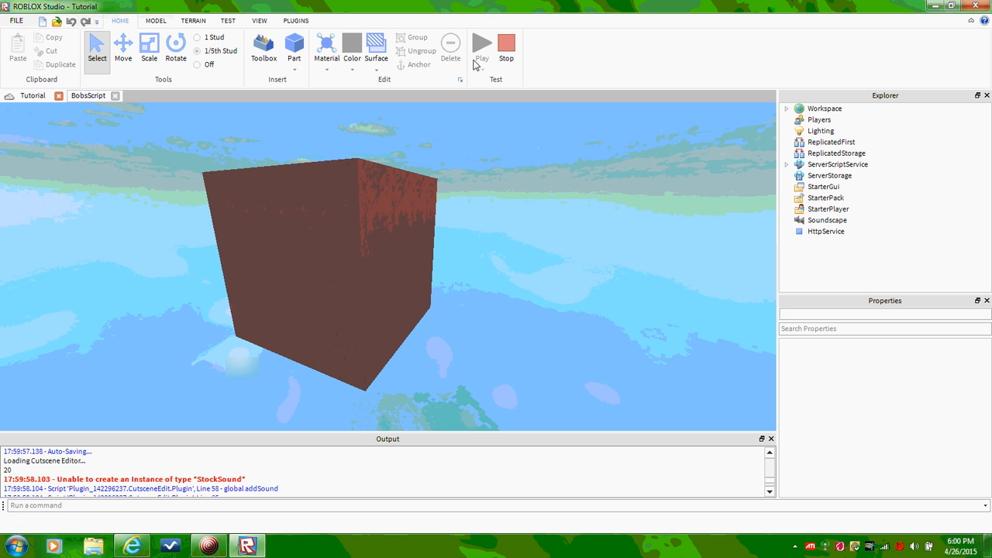
click(506, 48)
- Replace the code in BobsScript with print((6*6)*(6*6)*6)
click(77, 98)
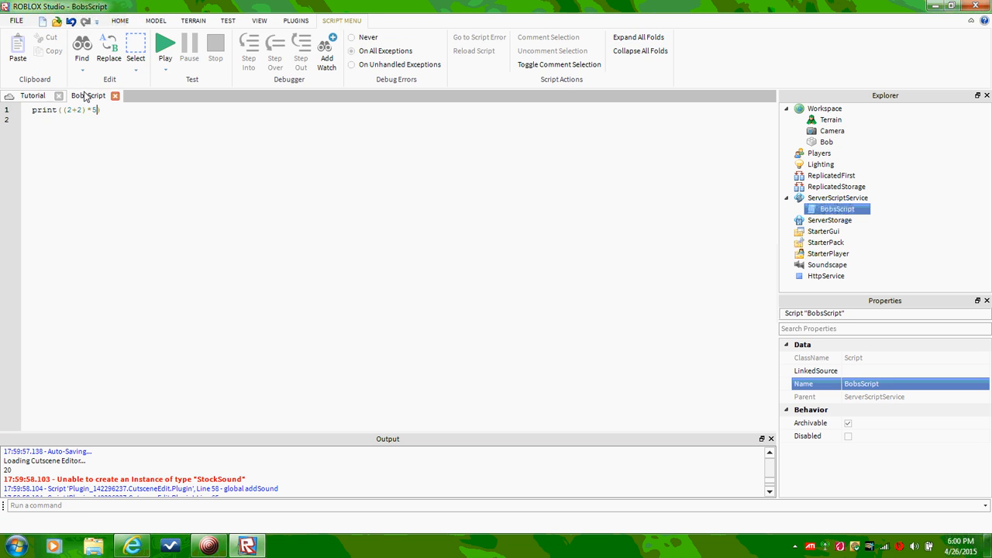
drag(103, 111, 4, 112)
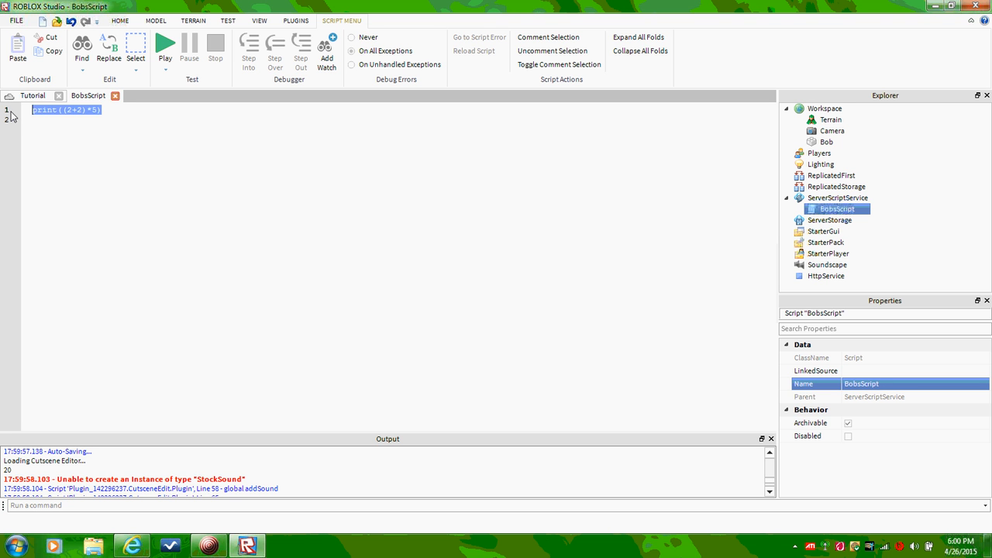
key(BackSpace)
text(print)
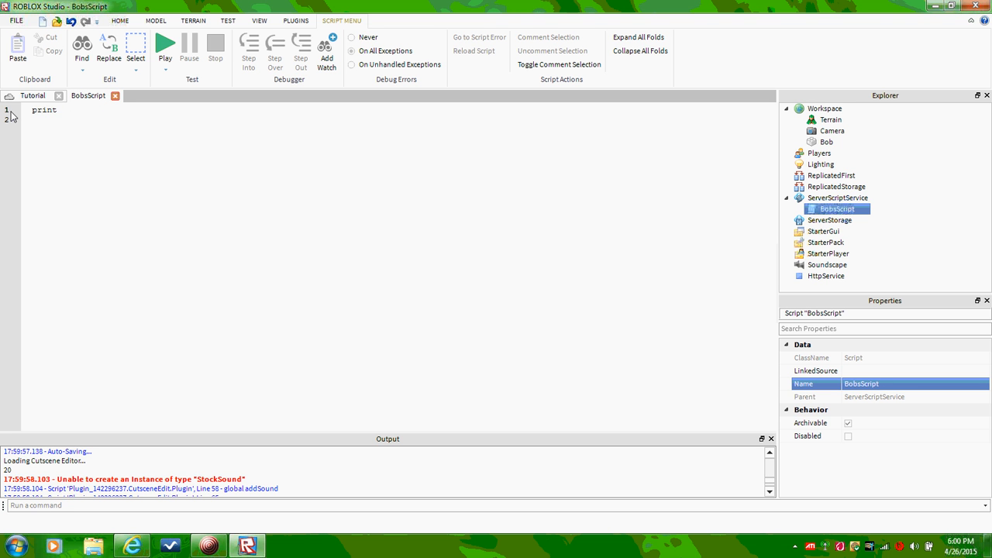
key(BackSpace)
key(BackSpace)
key(BackSpace)
key(BackSpace)
key(BackSpace)
text(print)
text( (6))
text(*)
text(()
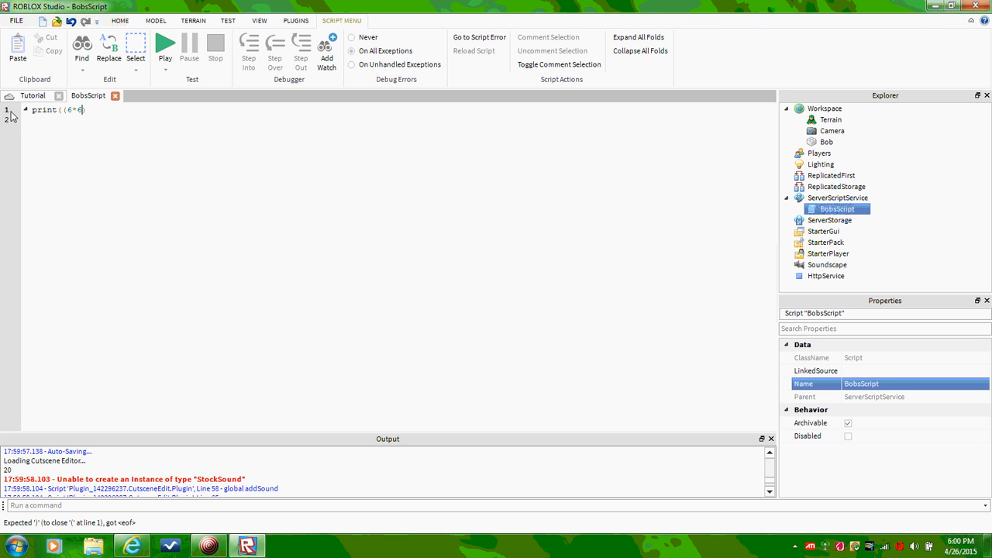
text(*6)
text((6)
key(Return)
key(BackSpace)
key(BackSpace)
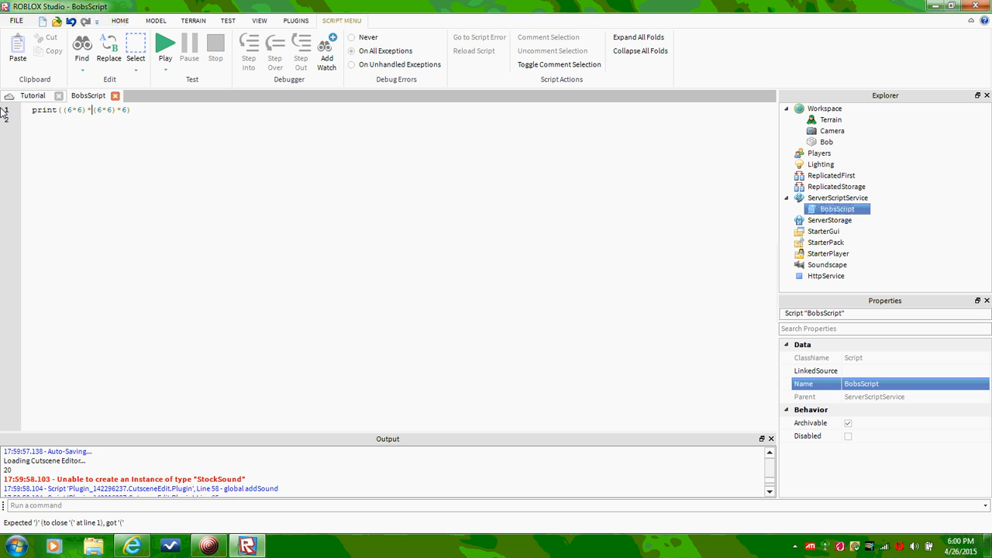
- Run the Tutorial place again to execute the rewritten multiplication script
click(23, 96)
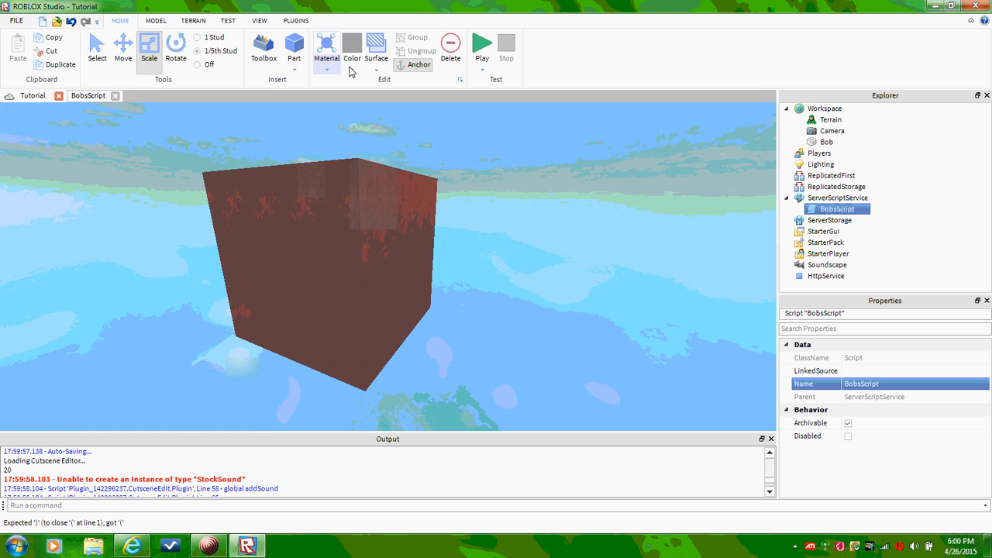
click(483, 47)
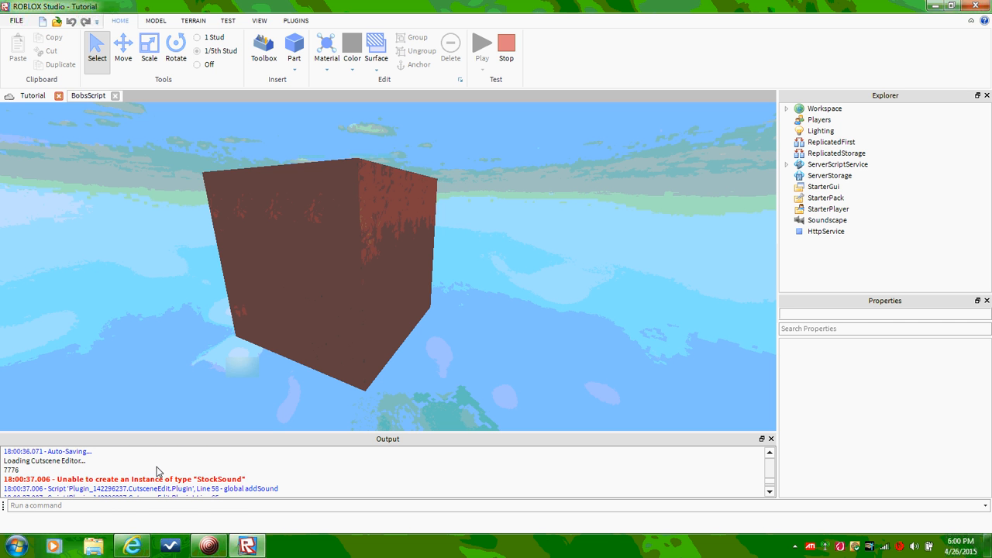
- Stop the running test and delete all the code in BobsScript
click(506, 55)
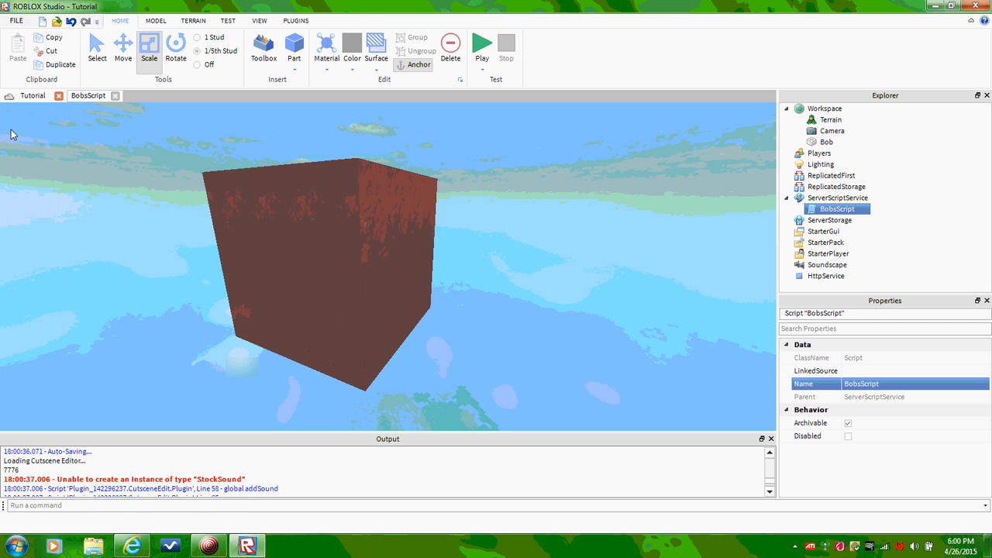
click(89, 98)
drag(138, 110, 9, 109)
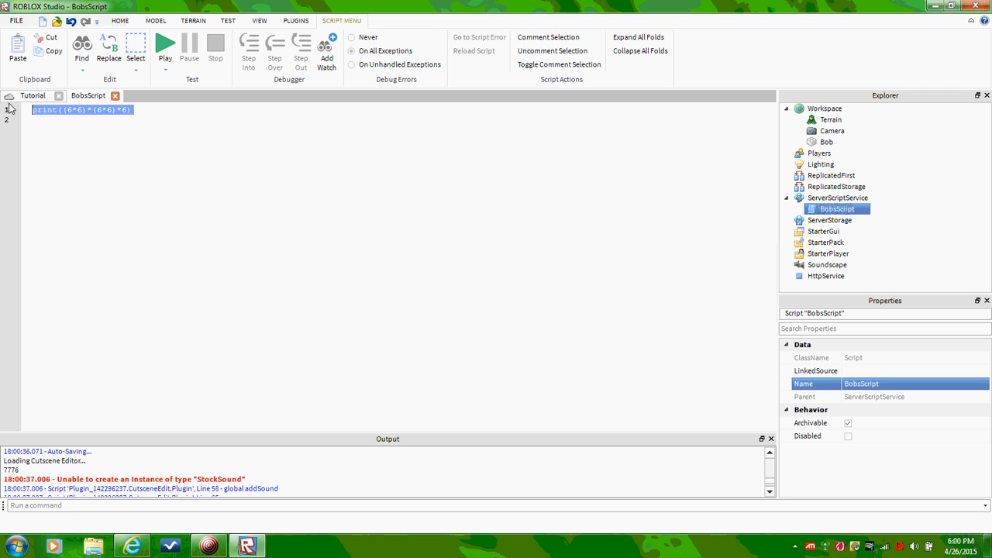
key(BackSpace)
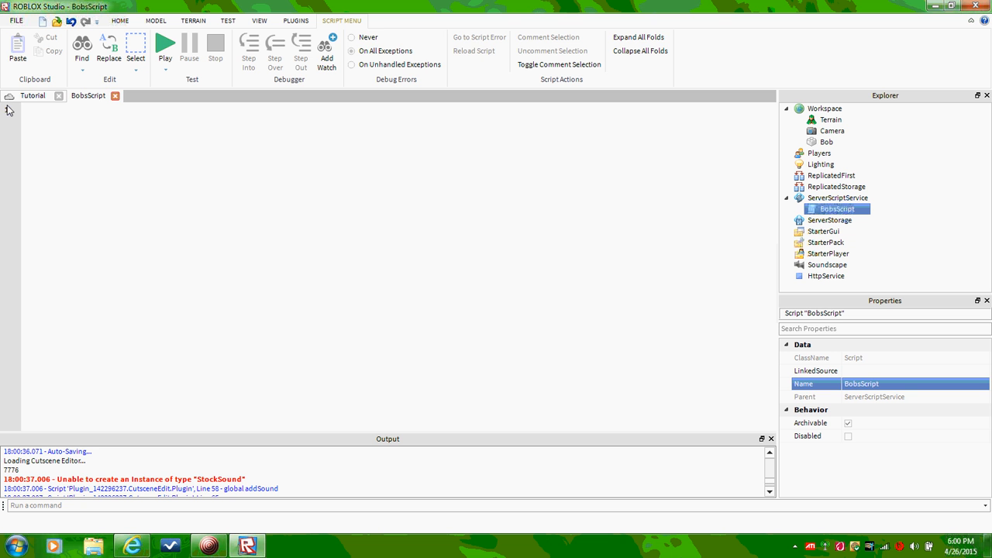
- Set the Bob part's BrickColor to Cool yellow and its Transparency to 0
click(30, 96)
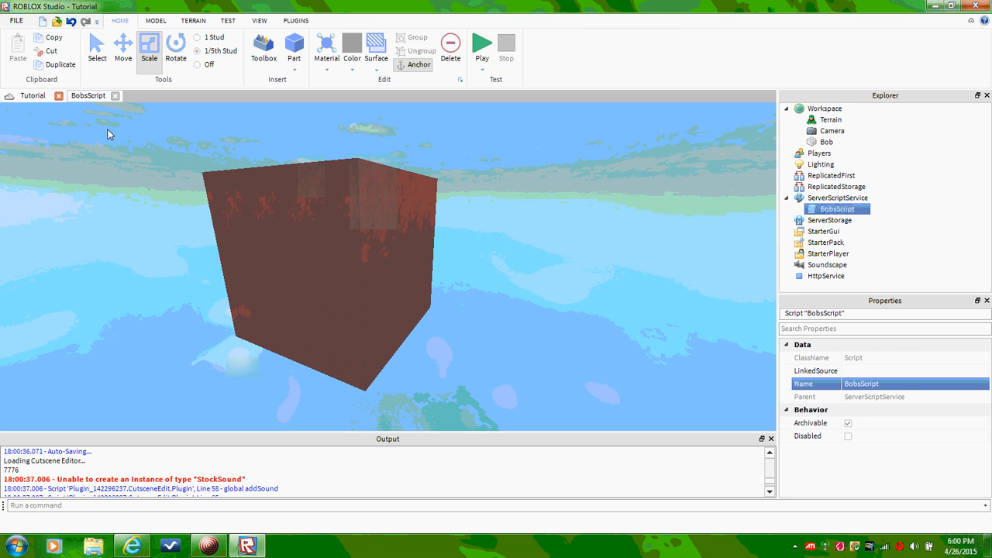
click(399, 300)
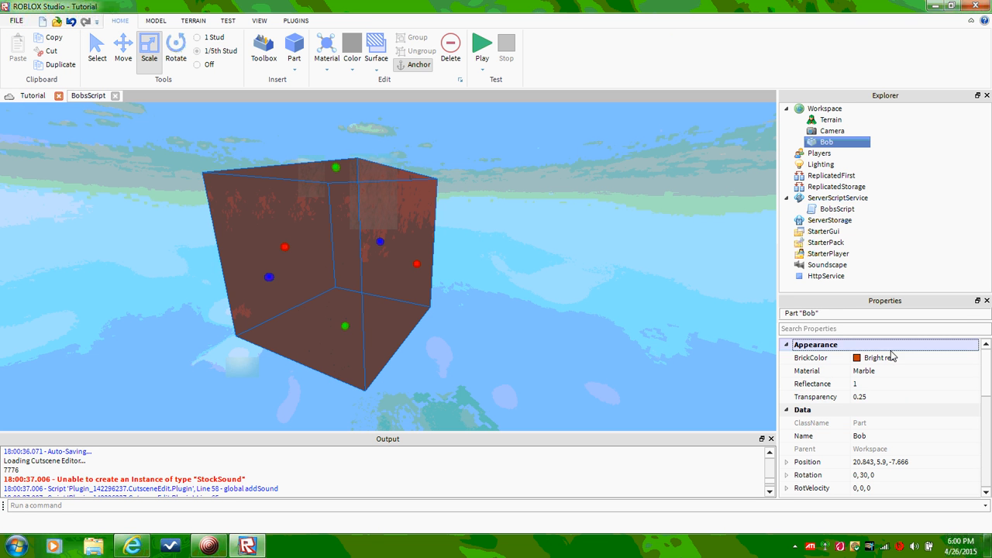
click(876, 357)
click(812, 448)
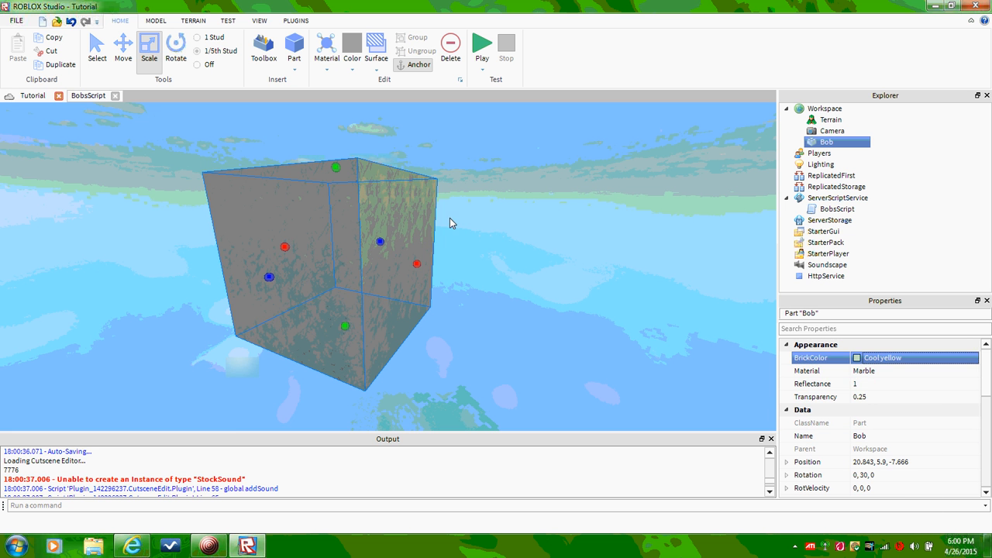
click(874, 399)
text(0)
key(Return)
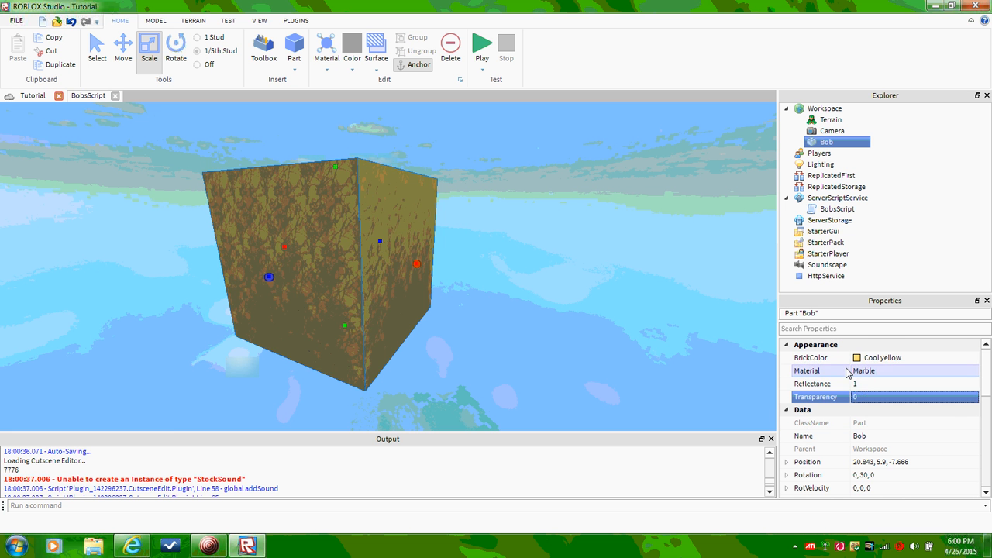
- Set the Bob part's Reflectance to 0
scroll(867, 442, down, 6)
scroll(866, 441, down, 2)
scroll(866, 438, up, 7)
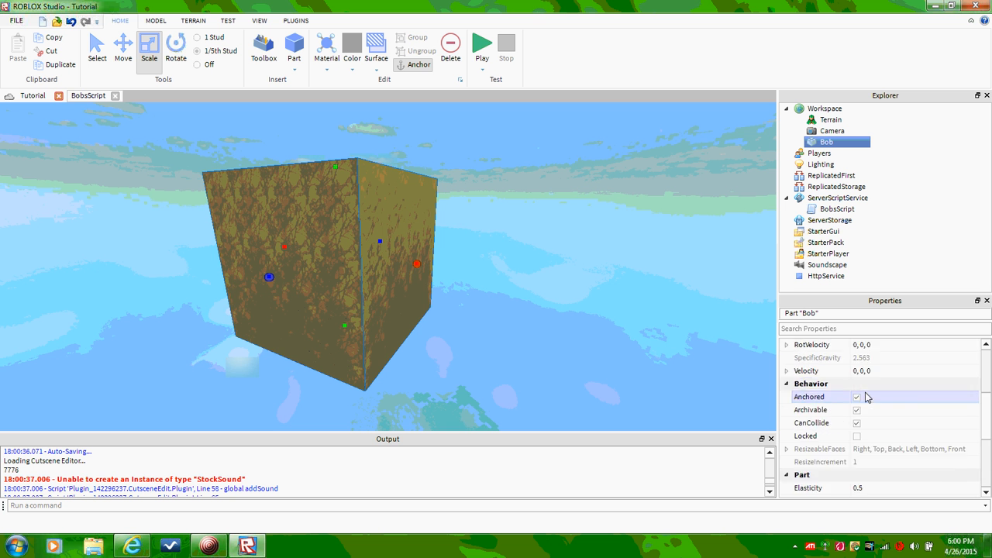
scroll(867, 412, up, 2)
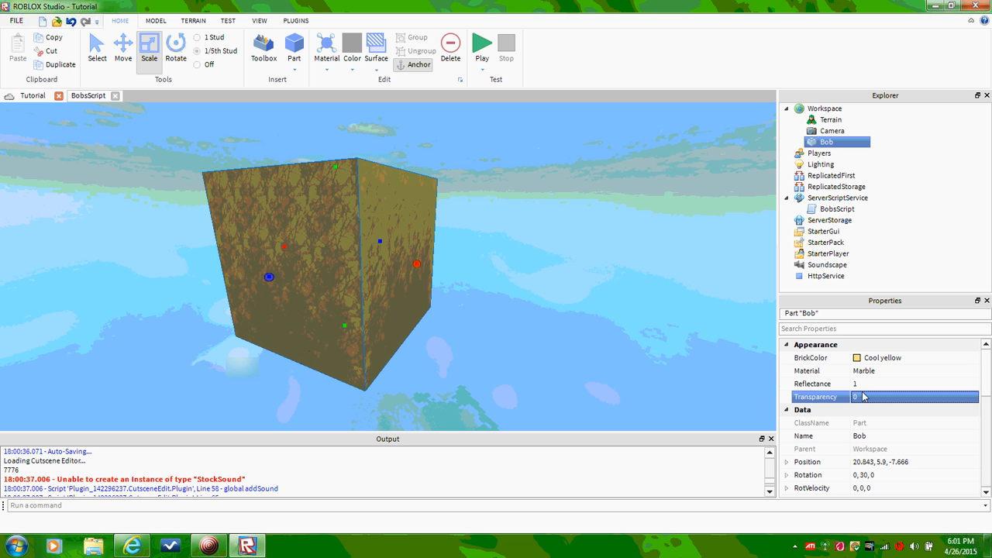
click(862, 398)
mouse_move(573, 376)
right_down()
mouse_move(550, 377)
mouse_move(567, 378)
right_up()
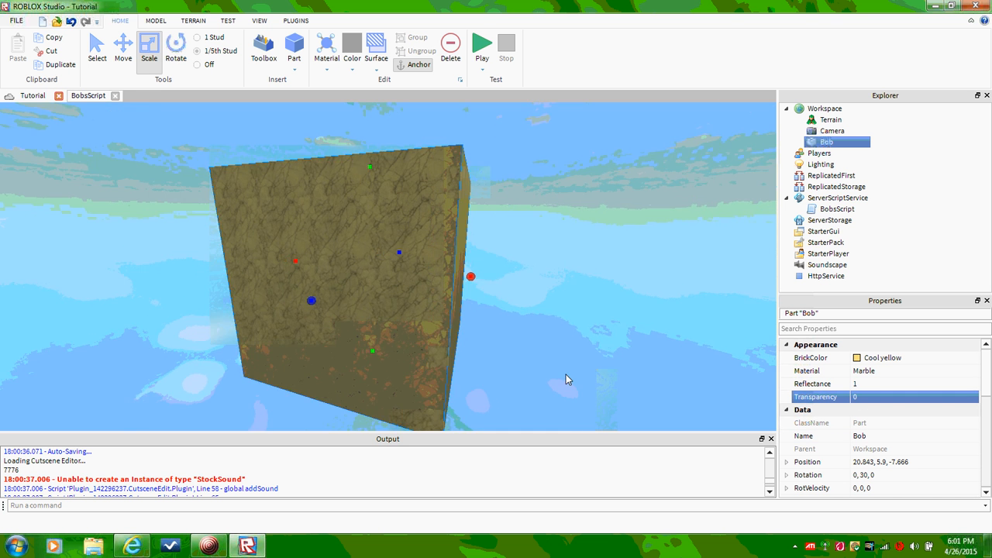
click(867, 384)
text(0)
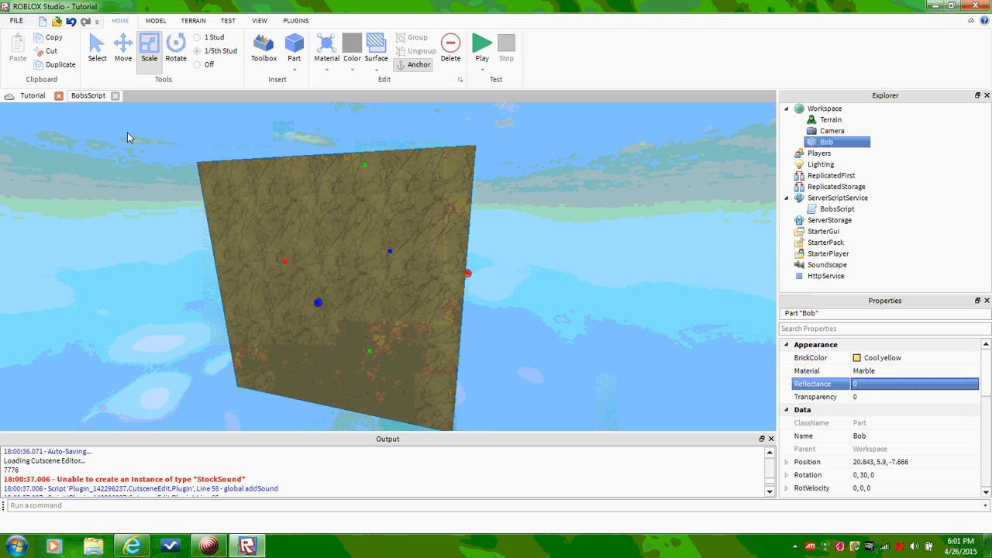
- Begin BobsScript with the line Bob = game.Workspace and, after a blank line, a line starting with Bob
click(89, 96)
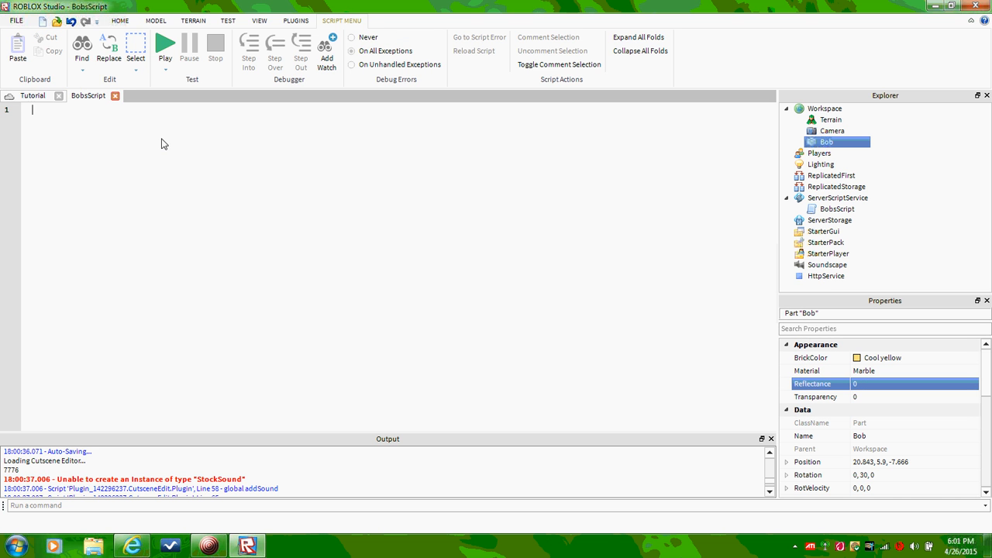
click(23, 96)
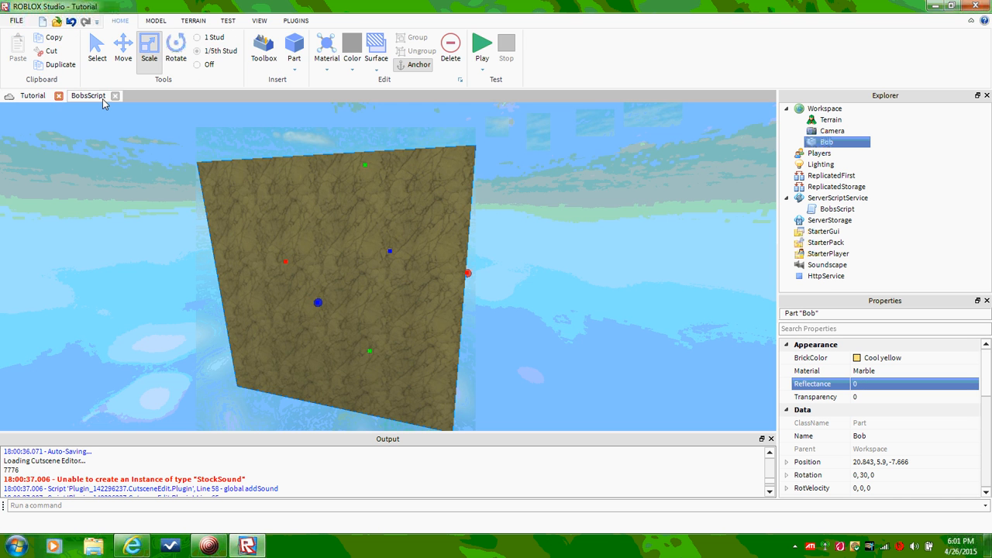
click(96, 96)
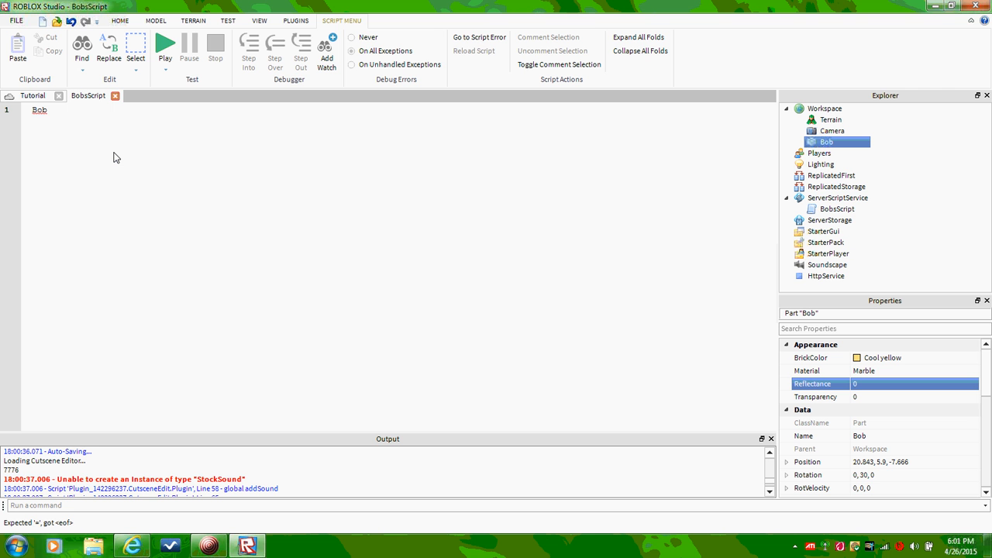
text(=)
text(Bo)
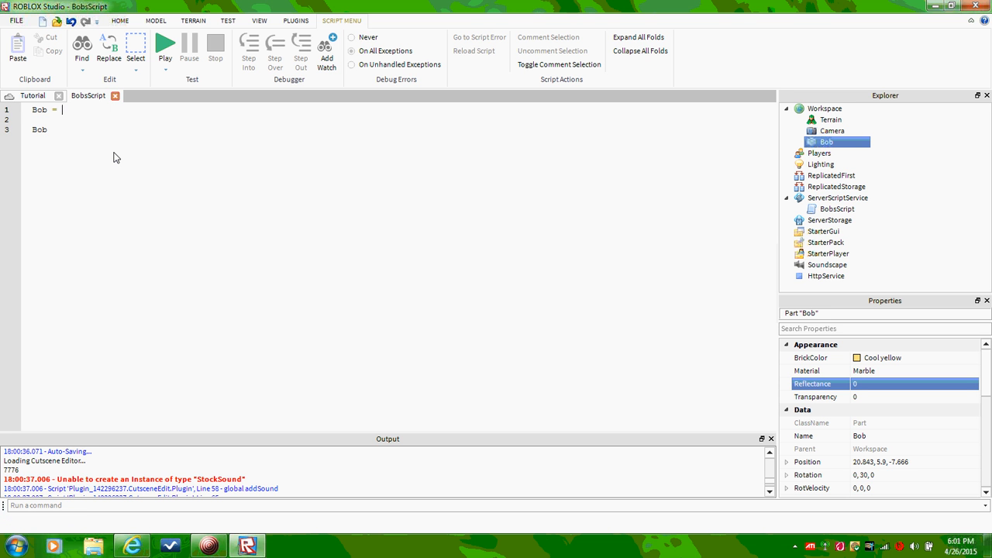
text(e.)
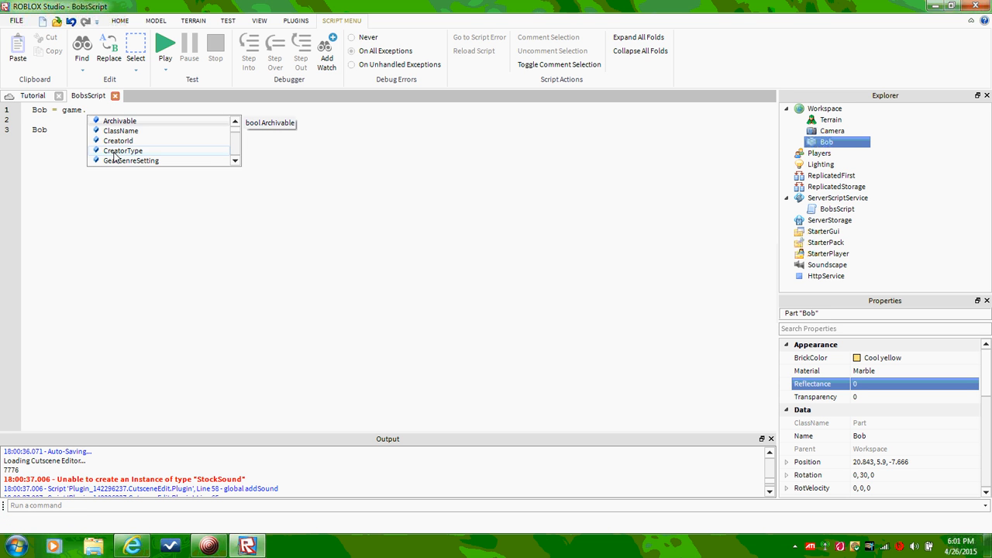
text(W)
key(Tab)
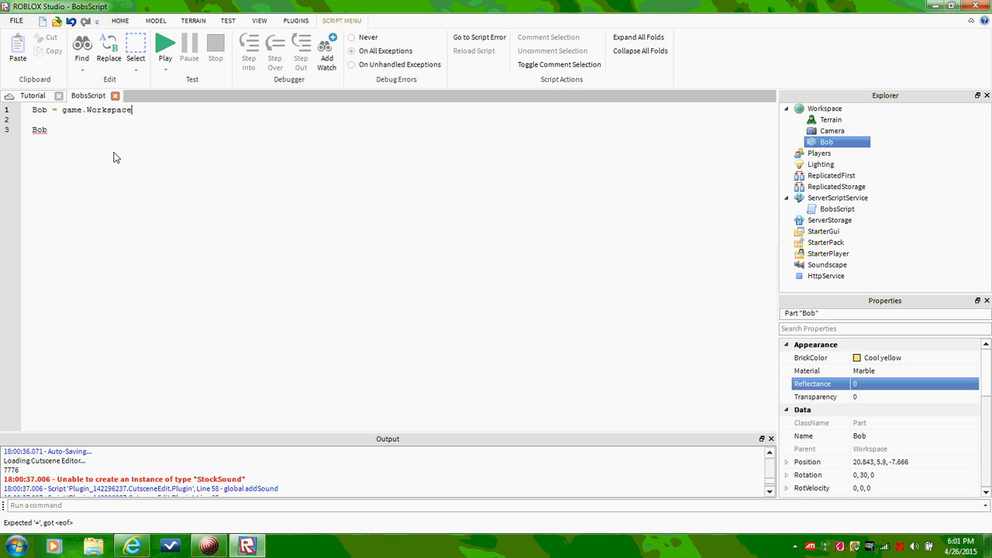
- Change the first line of BobsScript to Bob = game.Bob
key(BackSpace)
key(BackSpace)
key(BackSpace)
key(BackSpace)
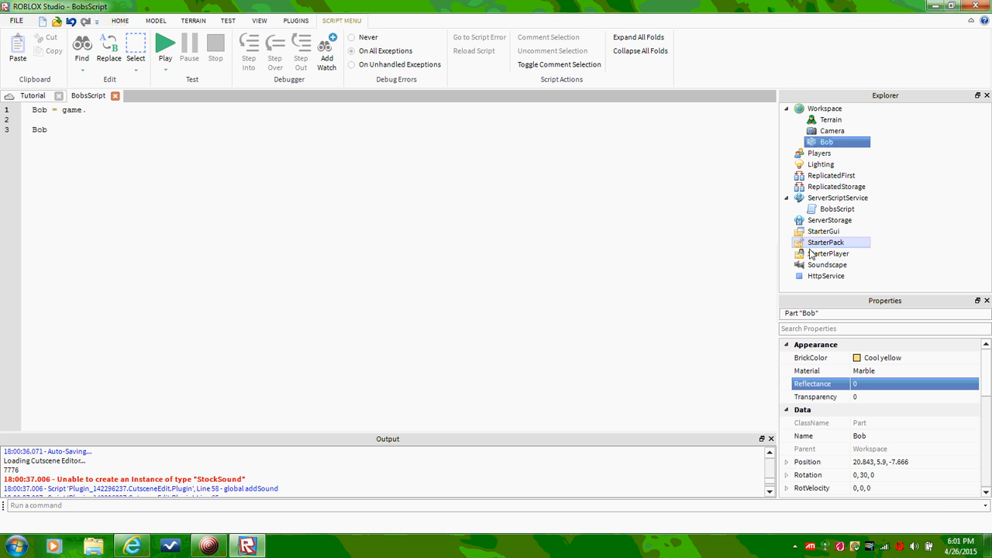
text(Bob)
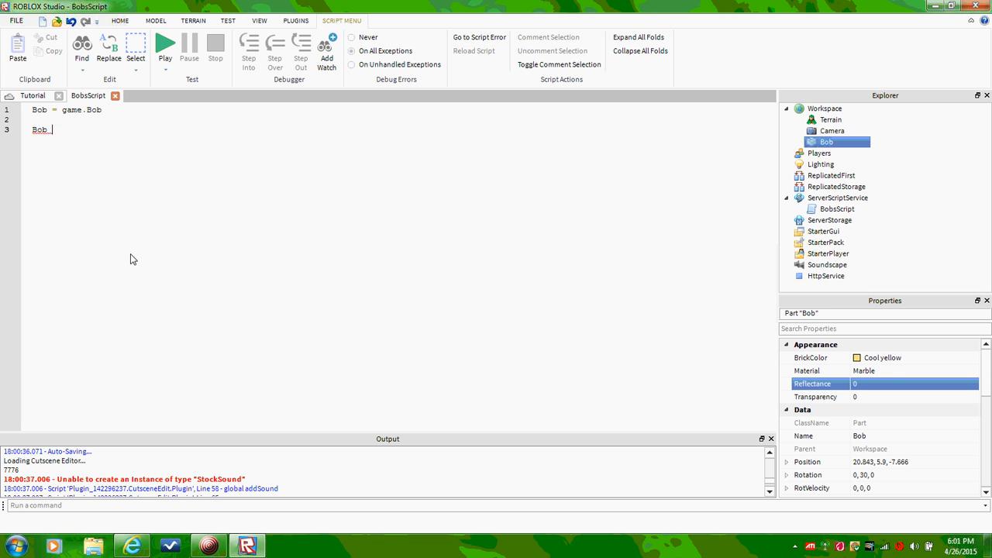
- Complete the third line of BobsScript as Bob.Transparency = 0.5
key(BackSpace)
text(.Transparency )
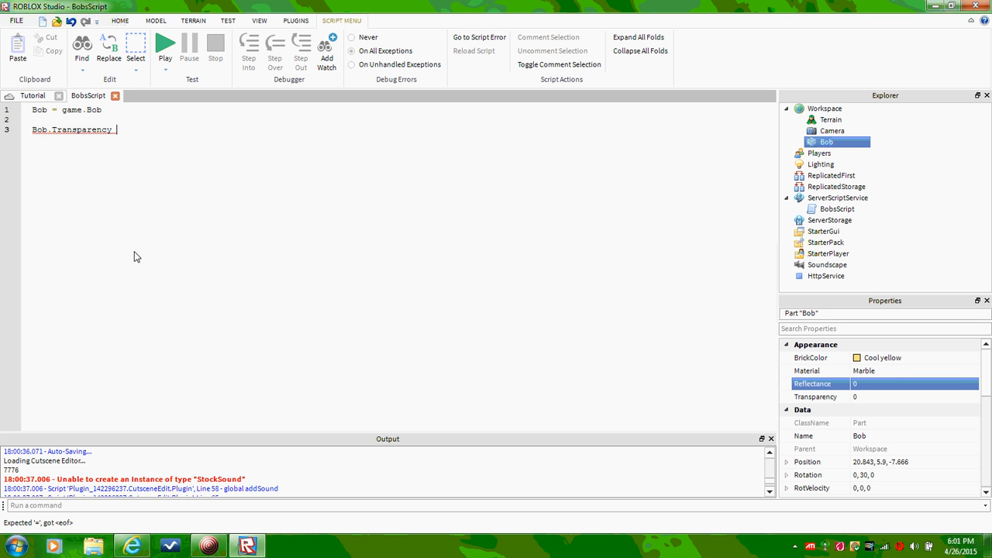
text(= 0.5)
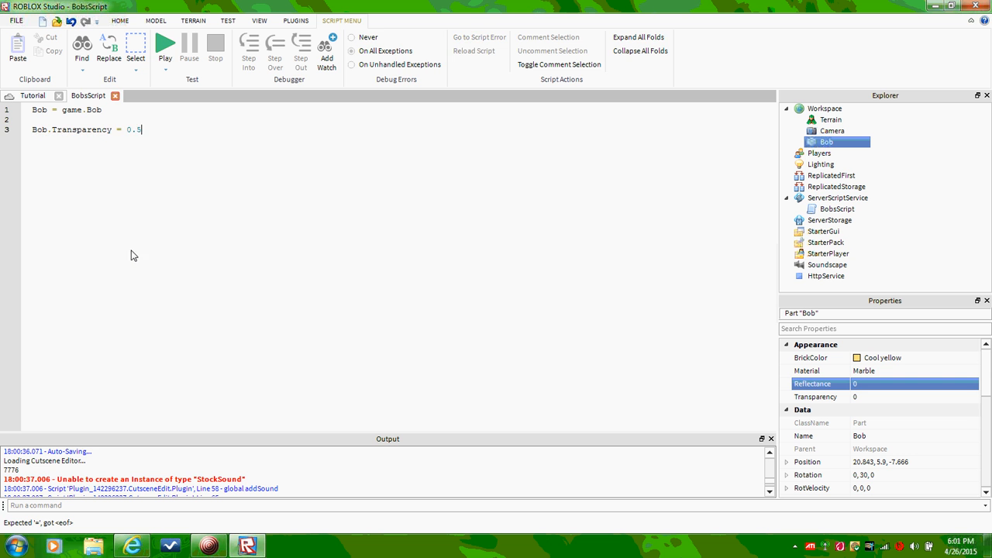
- Run the Tutorial place to test the transparency script and read the error on the script's first line
click(26, 98)
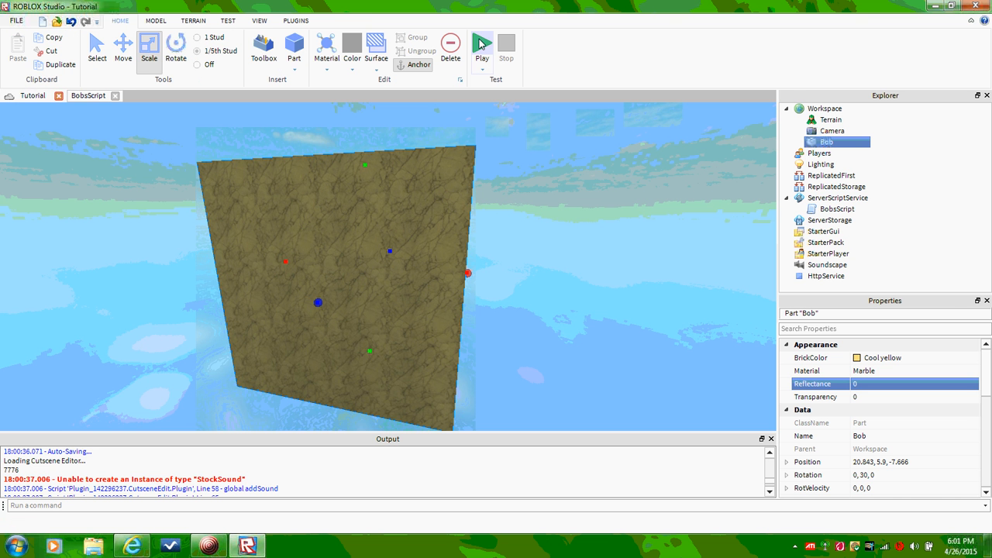
click(482, 46)
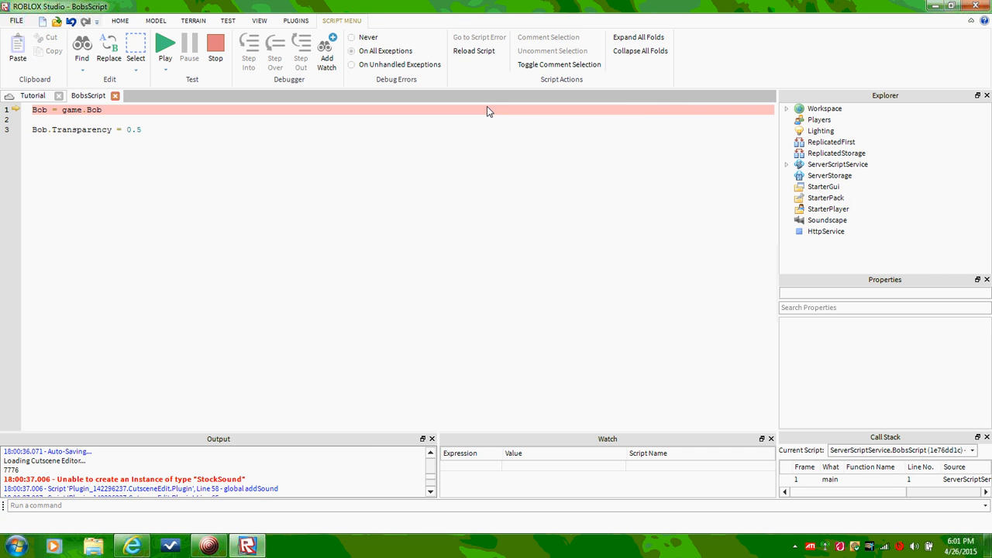
mouse_move(487, 107)
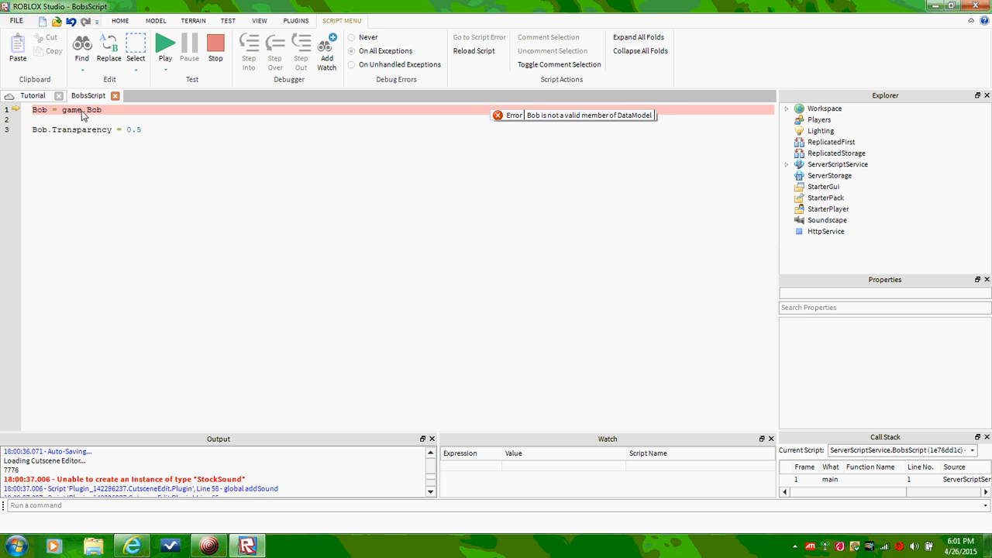
- Expand Workspace in the running place's object hierarchy and check where the Bob part is located
click(33, 96)
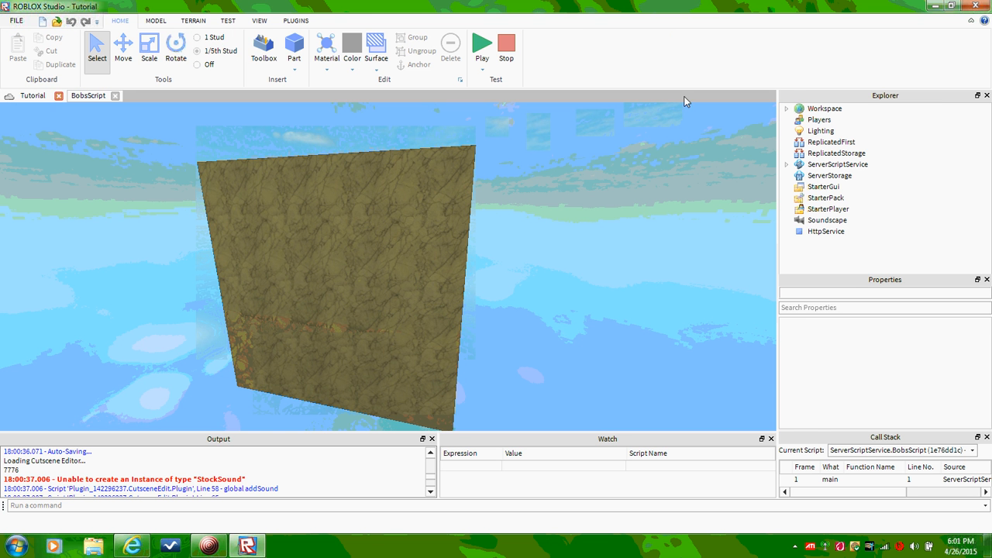
click(819, 109)
click(786, 109)
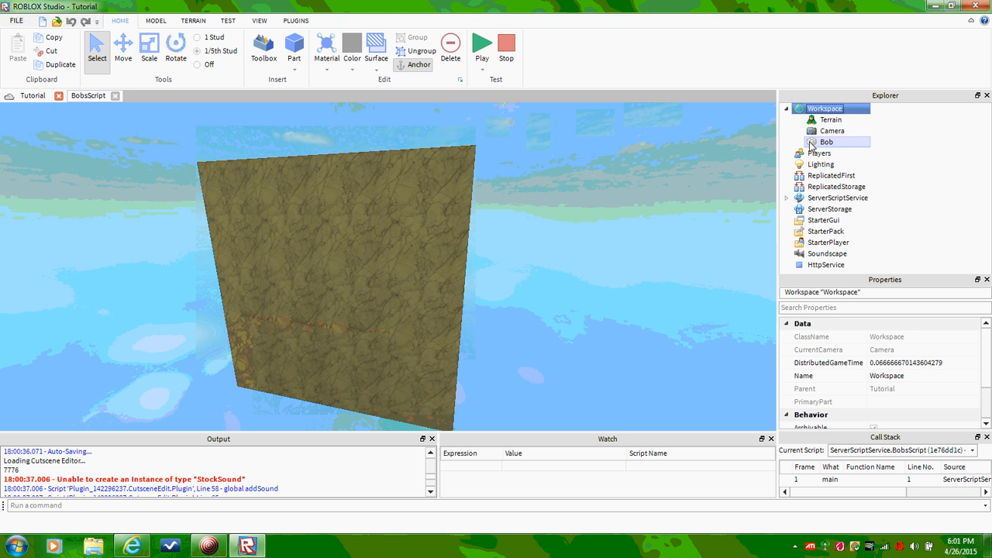
click(816, 143)
click(811, 108)
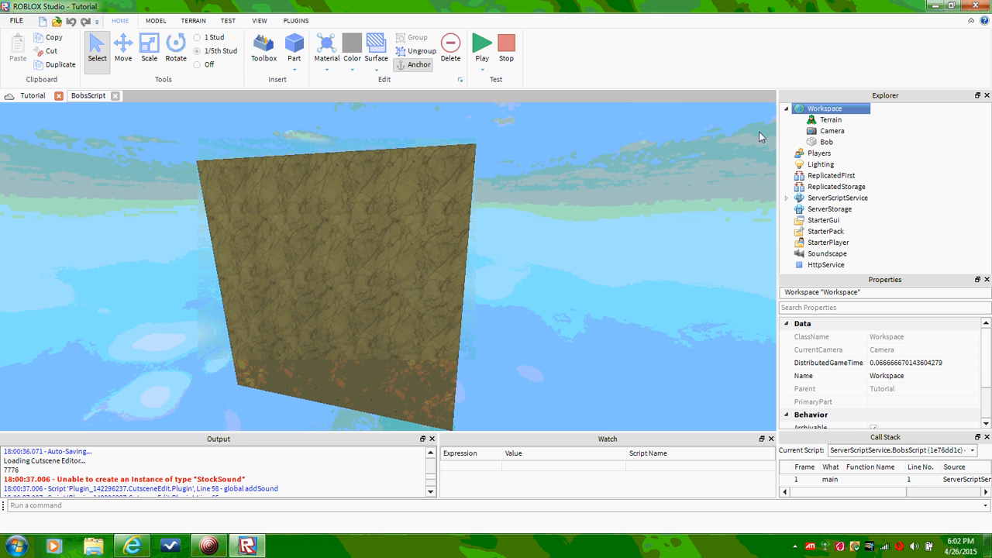
- Correct the first line of BobsScript to Bob = game.Workspace.Bob
click(90, 100)
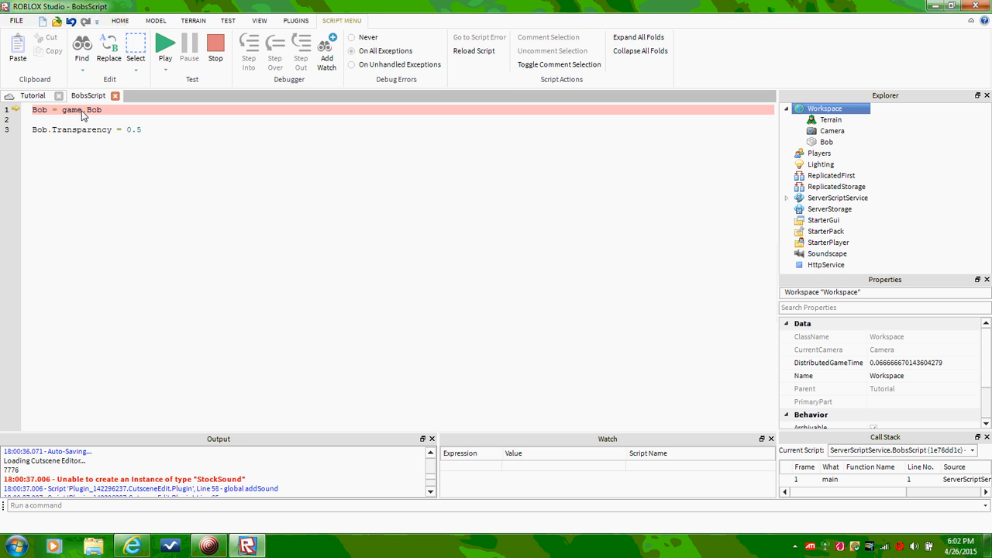
click(86, 109)
text(ga)
key(BackSpace)
key(BackSpace)
text(Workspace.)
- Restart the Tutorial place test to execute the corrected transparency script, and stop the test
click(31, 96)
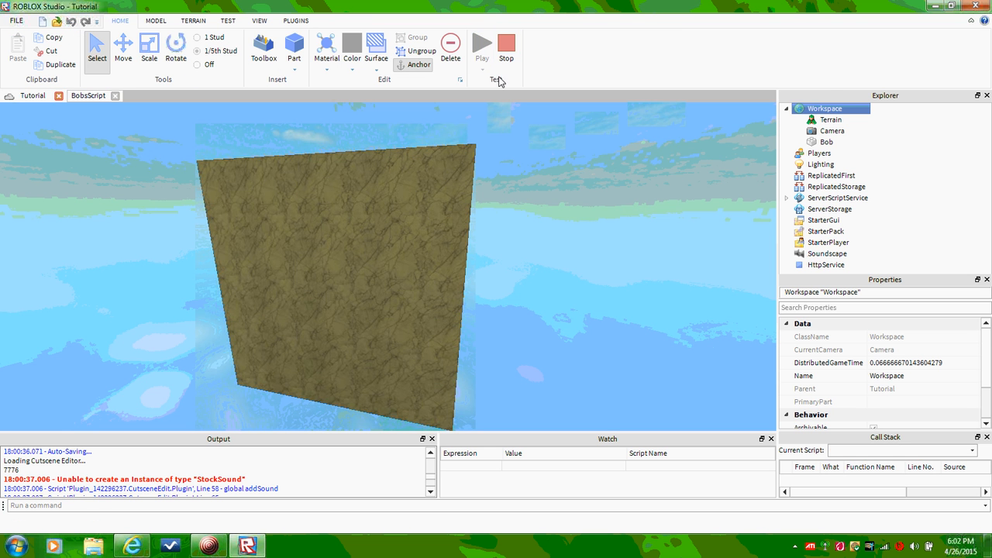
click(505, 48)
click(487, 49)
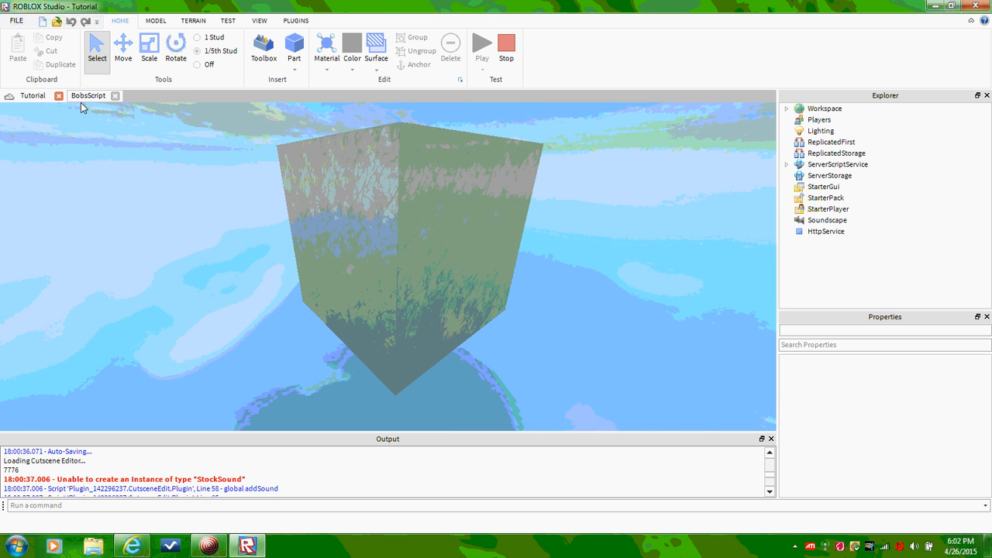
click(81, 98)
click(223, 50)
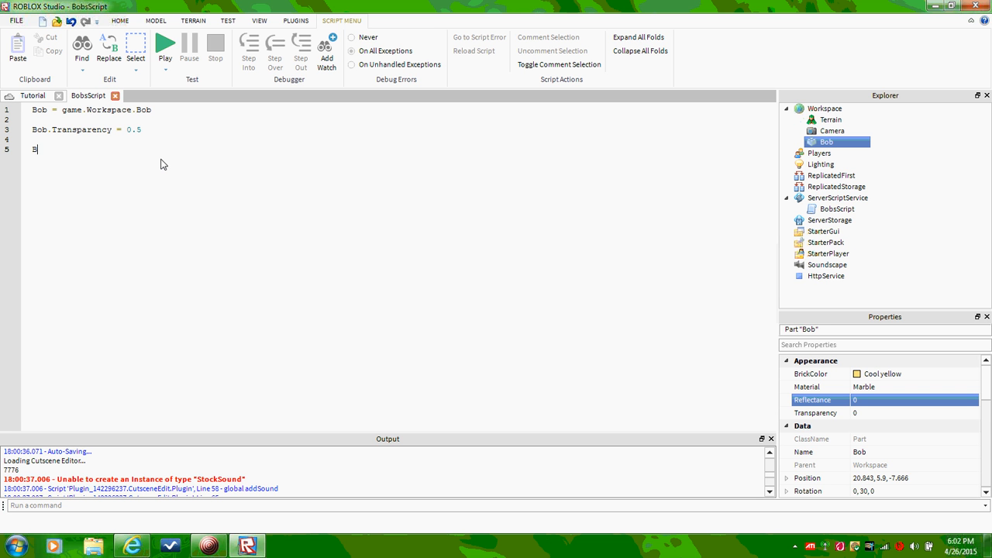
- Write the assignment Bob.BrickColor = BrickColor on line 5 of BobsScript, below the transparency line
text(ob.Bob.B)
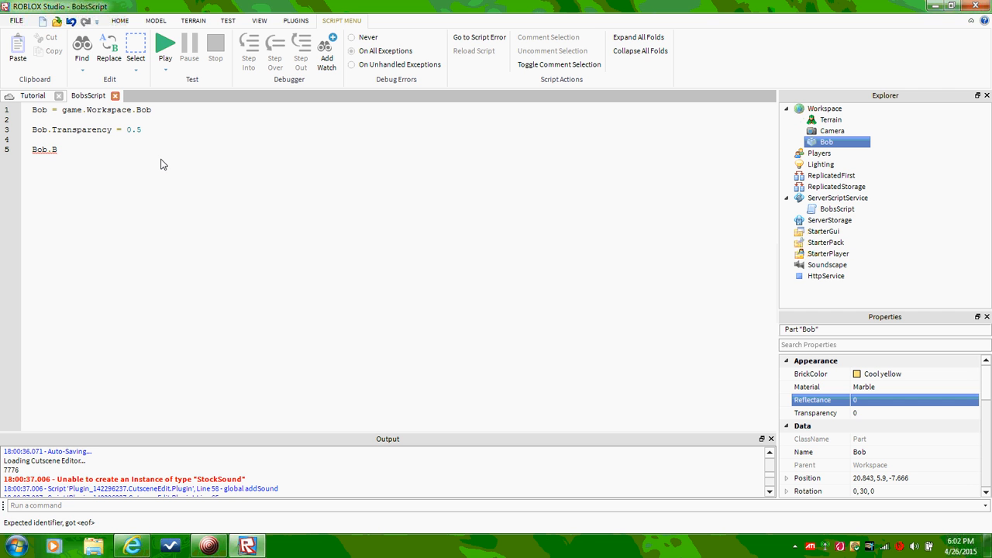
text(rickColor)
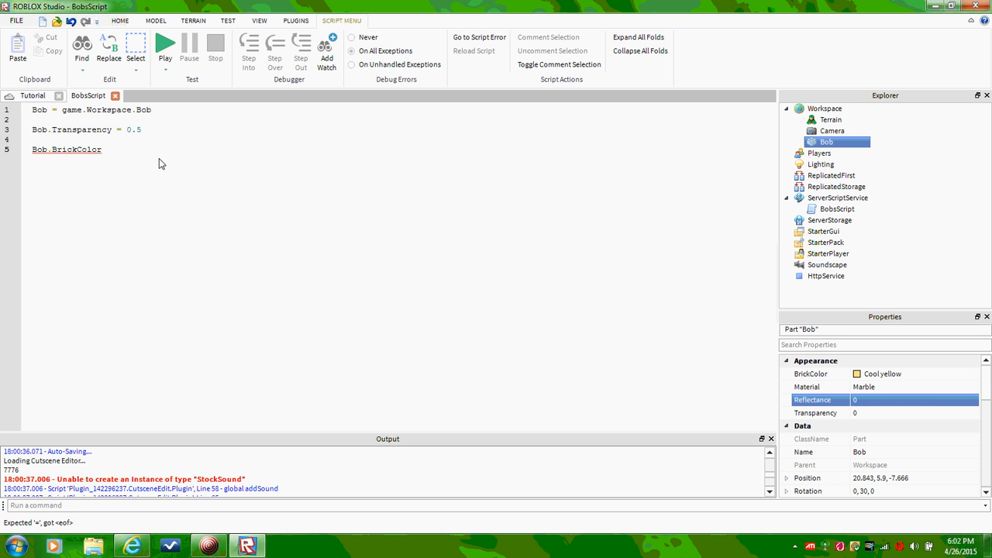
scroll(830, 427, down, 3)
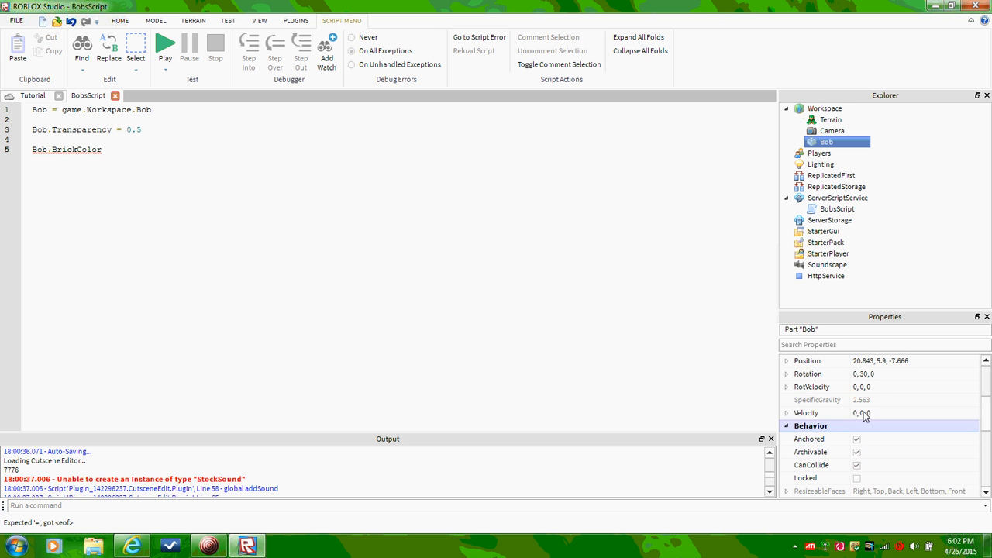
scroll(861, 411, up, 3)
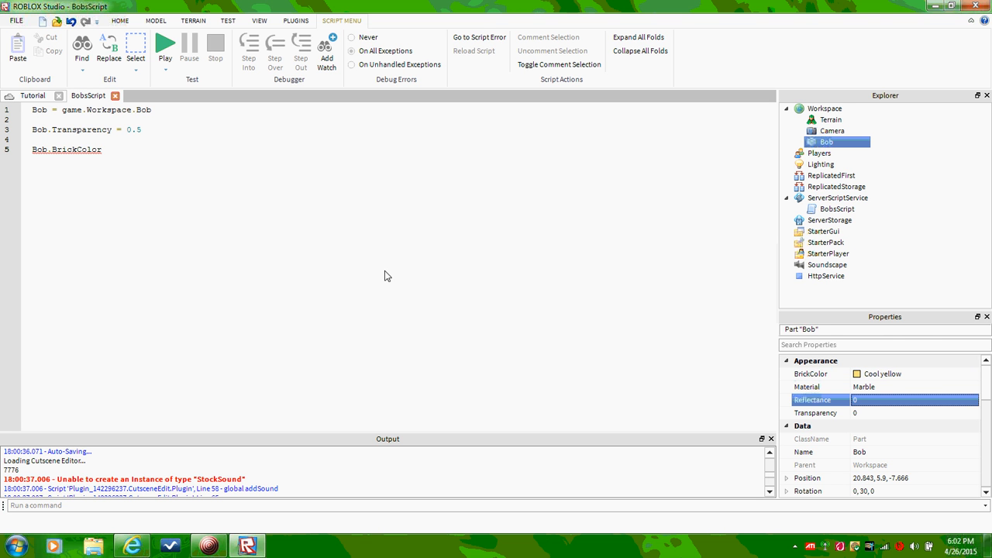
click(111, 158)
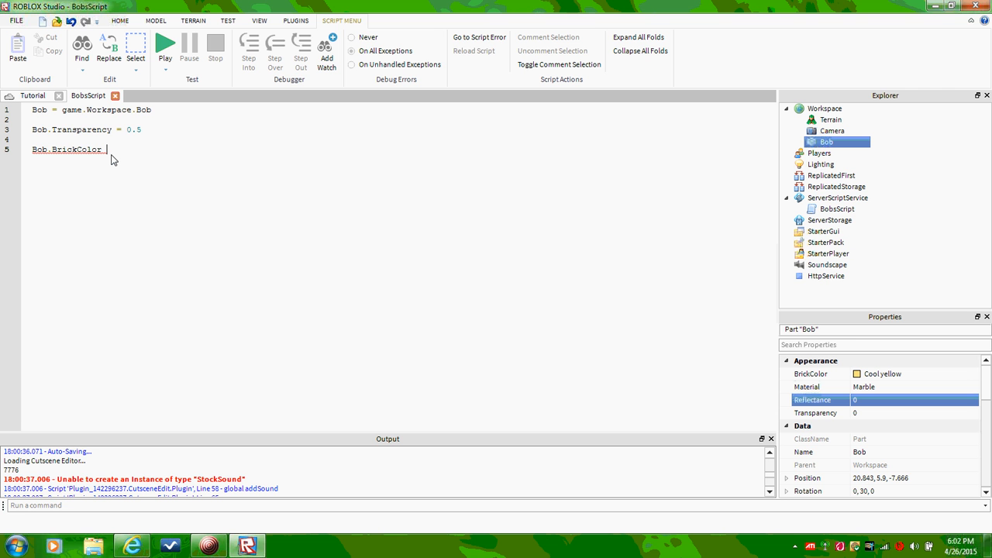
text(= BrickColor)
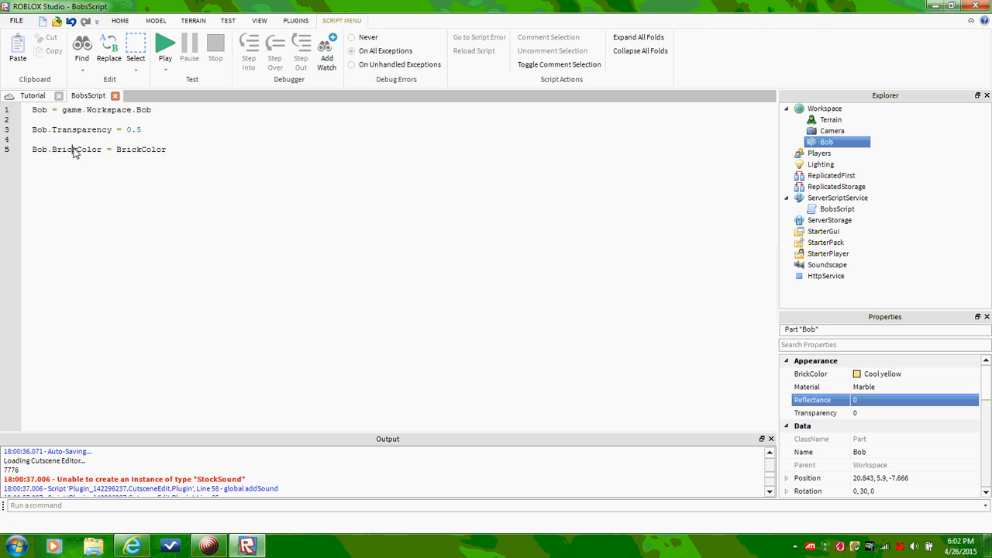
- Extend the value on line 5 to BrickColor.new() and add three blank lines below it
drag(73, 150, 166, 150)
click(174, 161)
text(.new()
key(BackSpace)
key(Return)
key(Return)
key(Return)
text(r)
key(BackSpace)
- Execute print(pizza) without quotation marks as a single command and clear the command entry
scroll(190, 465, down, 5)
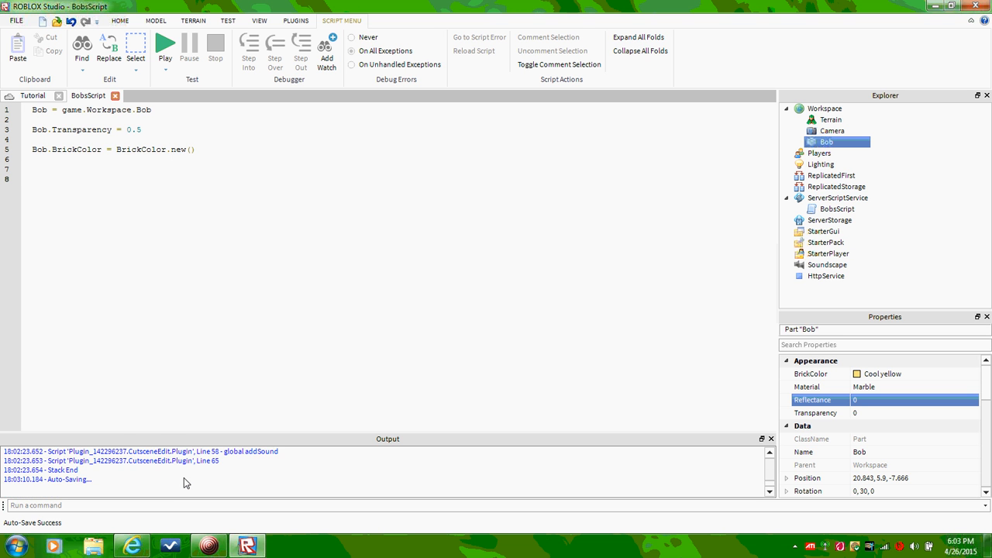
click(172, 506)
text(print(pizz)
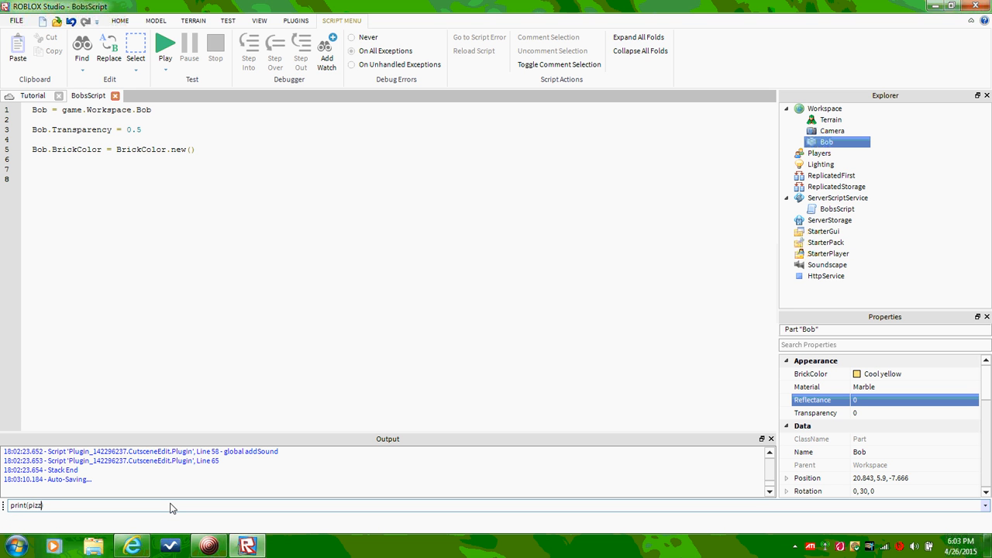
text(a))
key(Return)
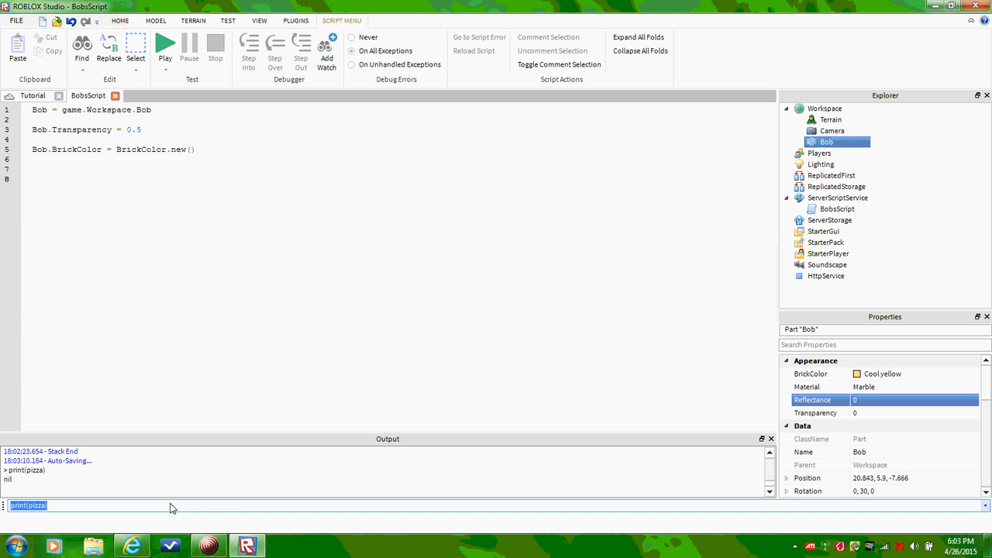
key(BackSpace)
- Set Bob's BrickColor property to Really blue and enter "Really blue" in quotes as the argument of BrickColor.new on line 5
click(190, 150)
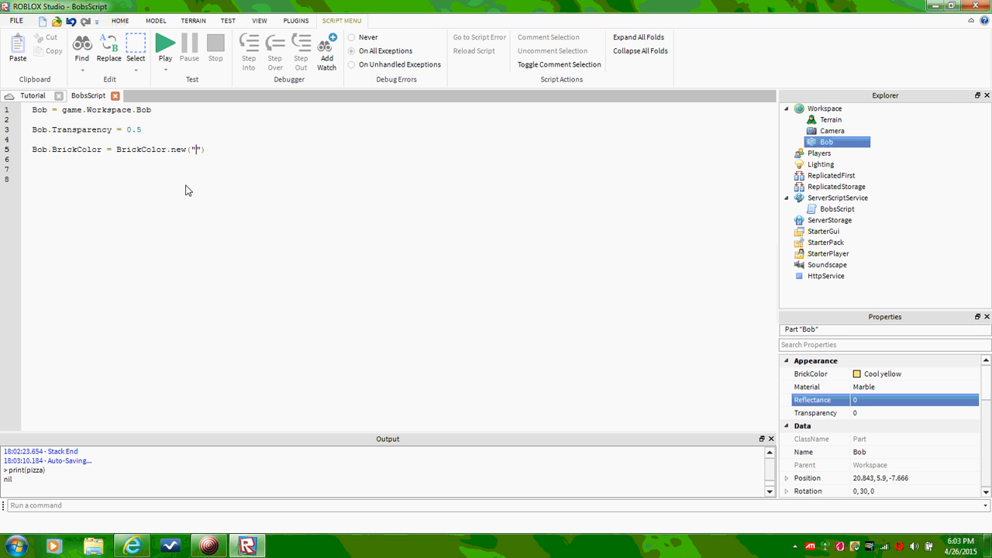
scroll(888, 413, down, 2)
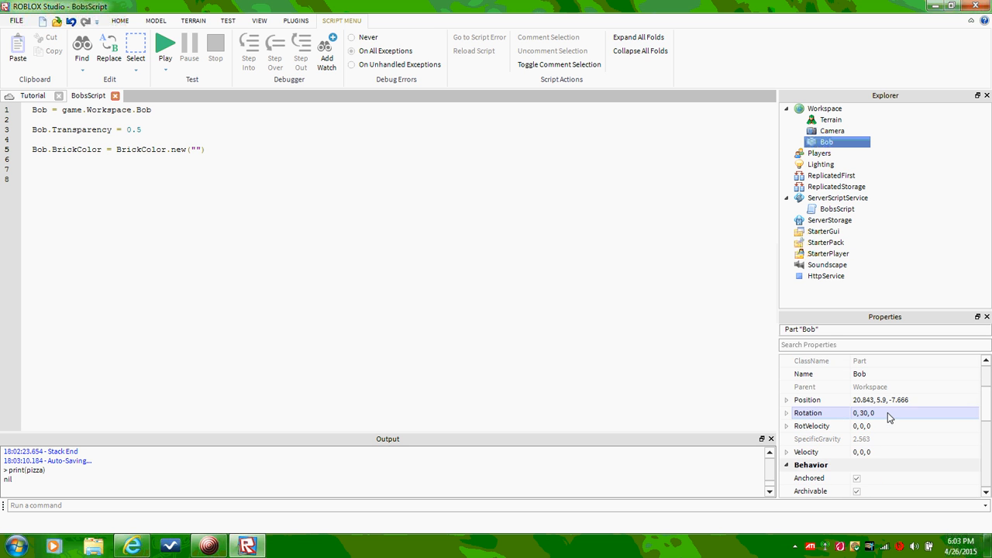
scroll(868, 409, down, 3)
scroll(871, 410, up, 2)
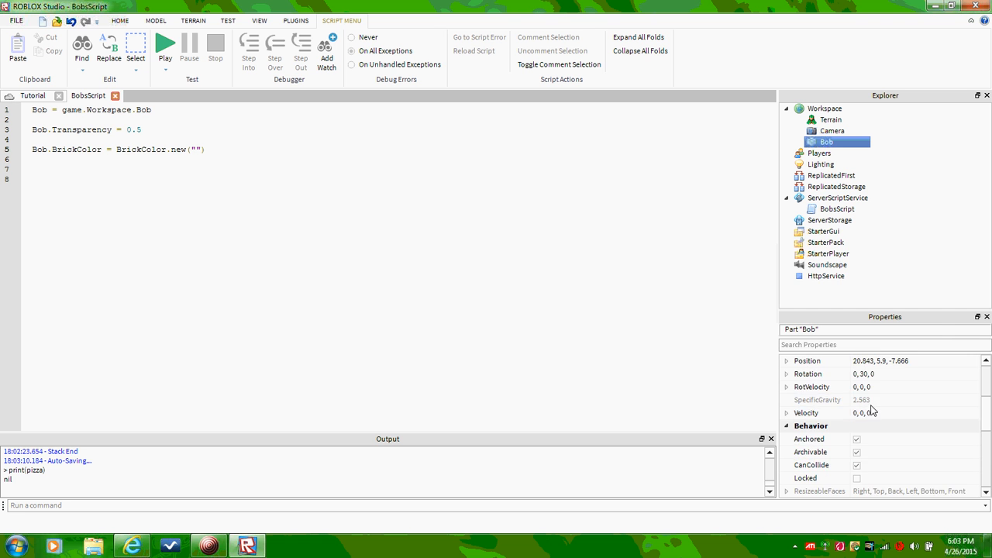
scroll(870, 411, up, 3)
click(884, 374)
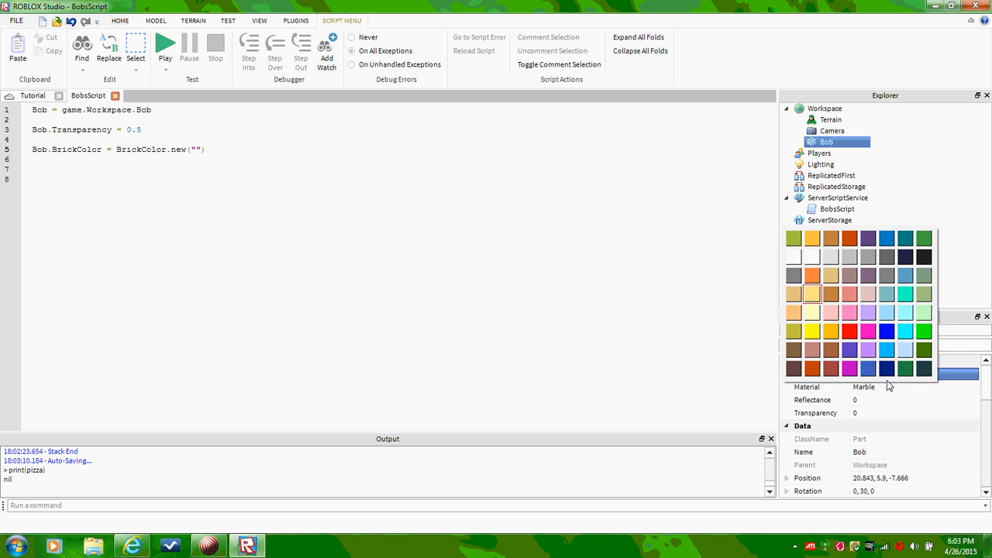
click(890, 333)
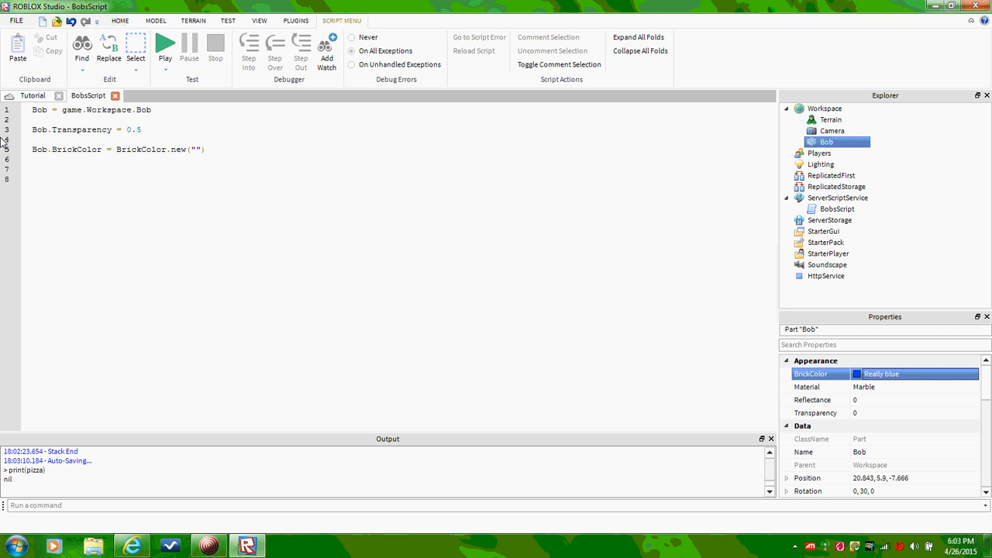
click(196, 151)
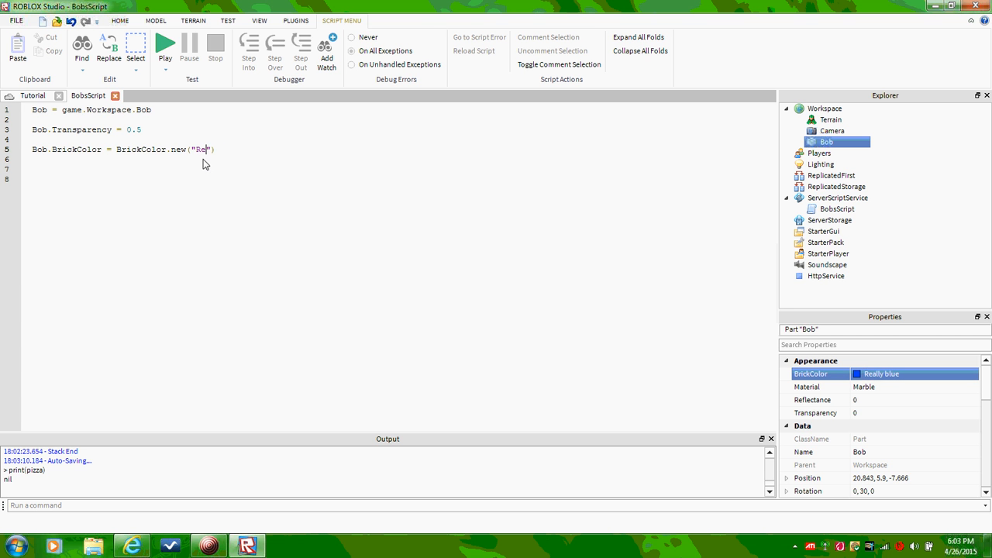
text(Really blue)
- Set Bob's BrickColor property back to Cool yellow
click(859, 375)
click(814, 288)
click(859, 374)
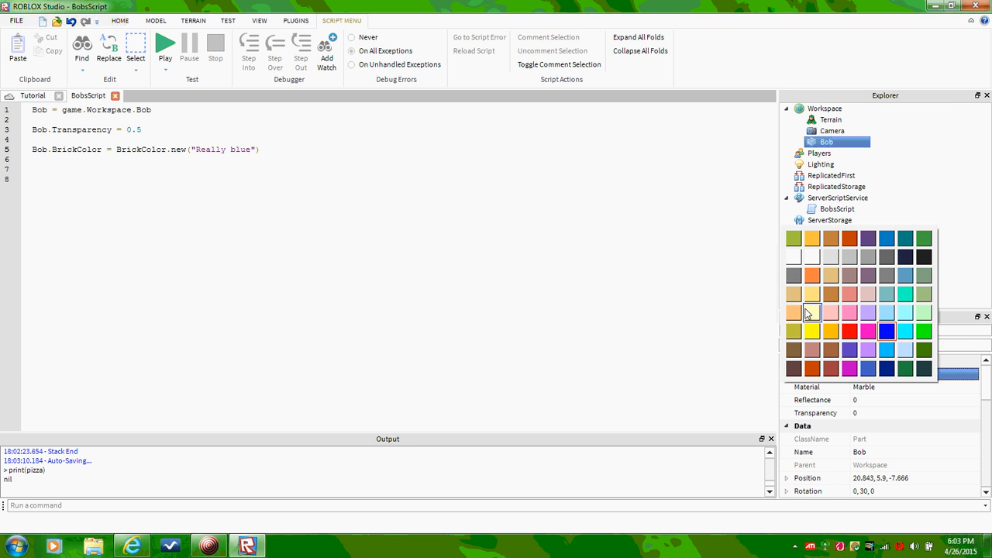
click(812, 288)
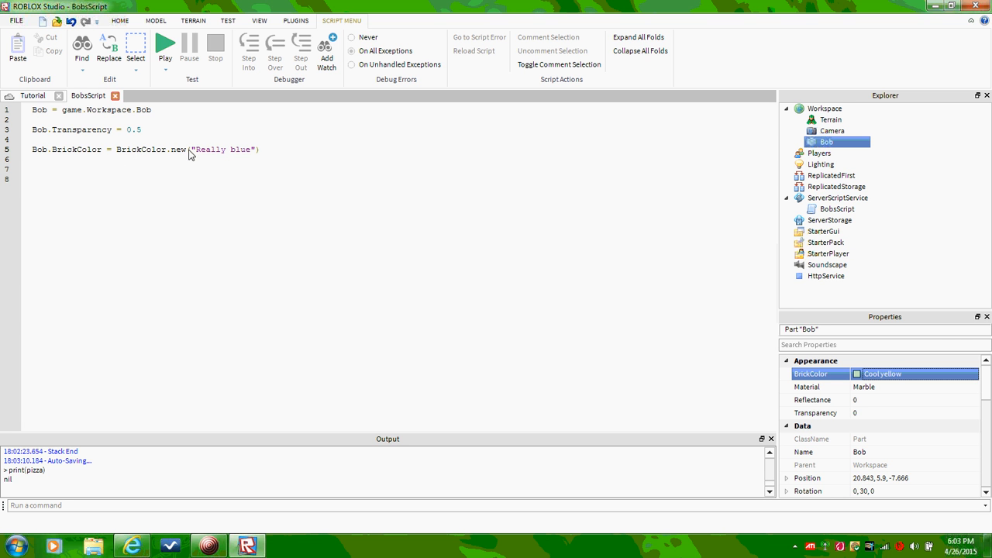
- Run the Tutorial place to test the colour script on the Bob part, and stop the test
click(31, 96)
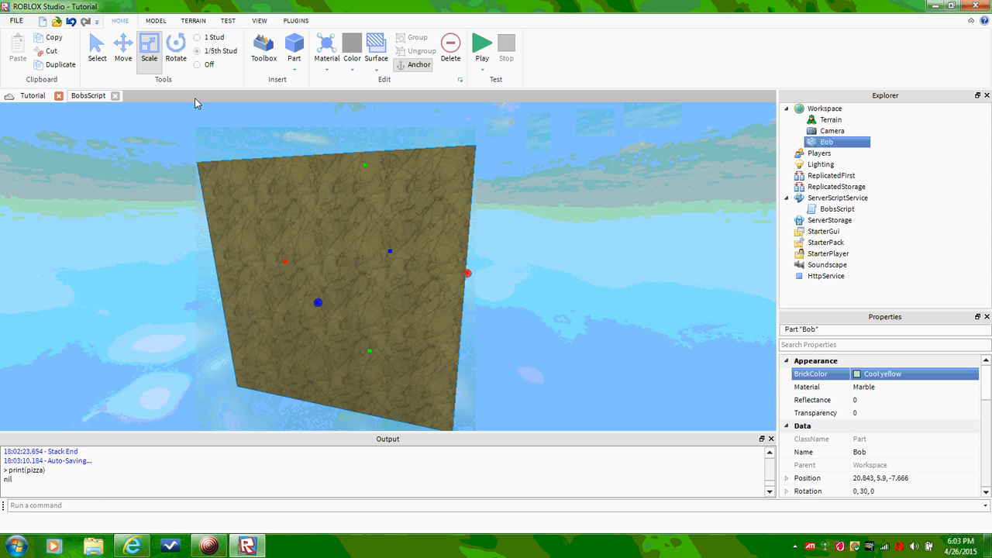
click(482, 48)
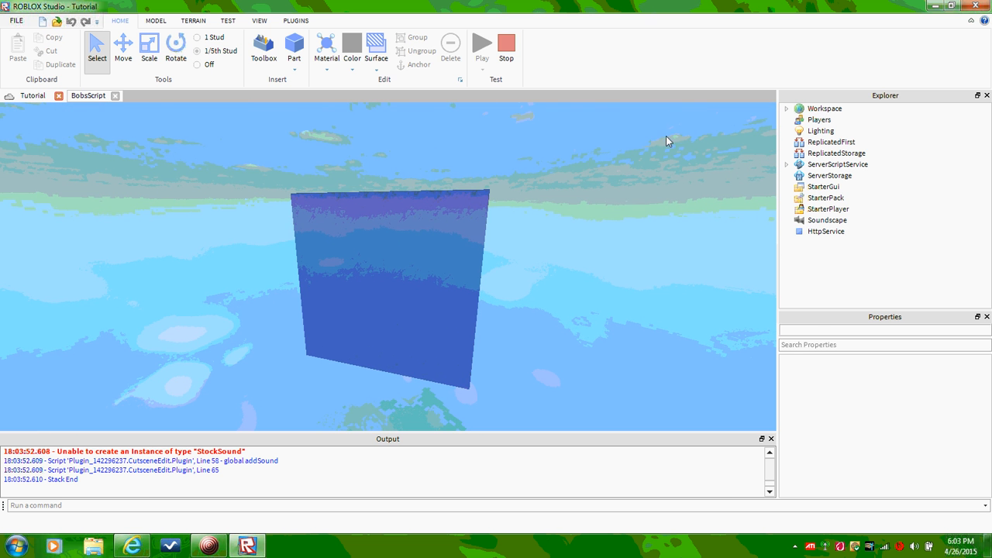
click(506, 51)
- Delete the Bob variable line from BobsScript and prefix the Transparency and BrickColor lines with game.Workspace
click(74, 97)
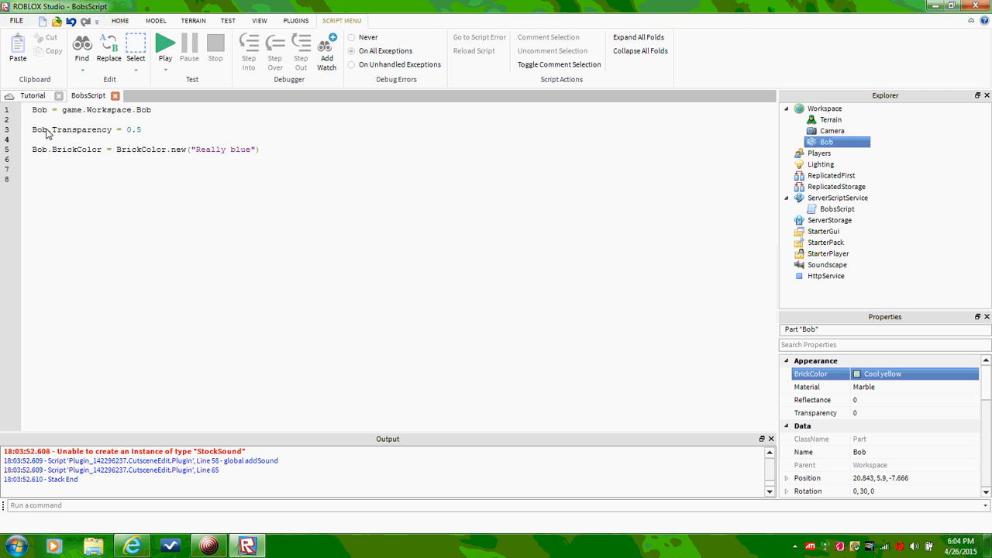
click(13, 113)
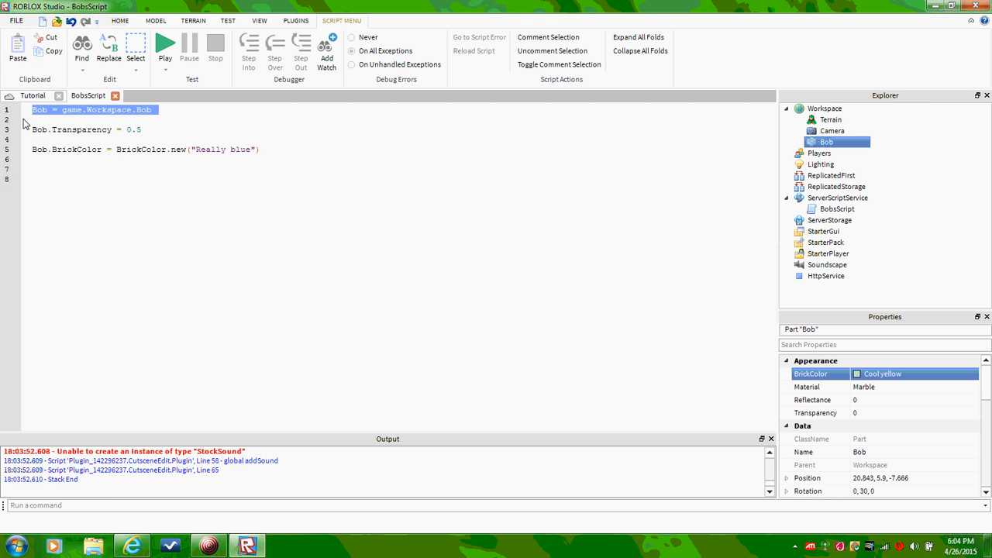
key(BackSpace)
text(game.Workspac)
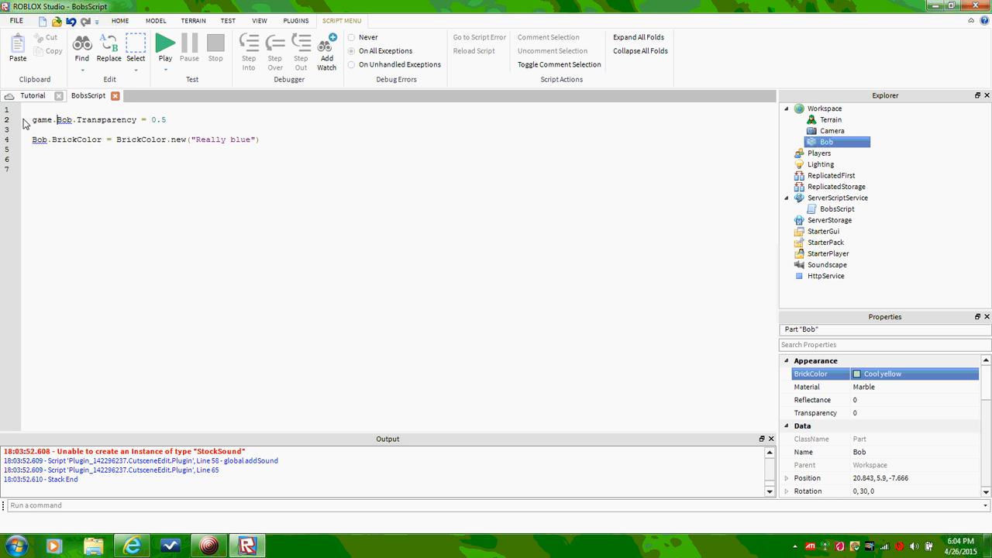
text(e.)
key(Down)
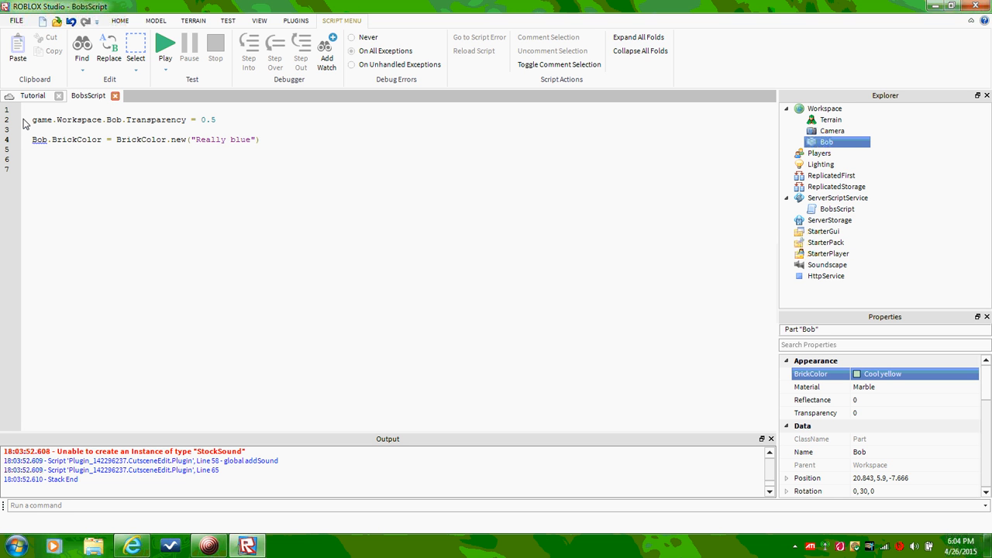
text(game.Workspace.)
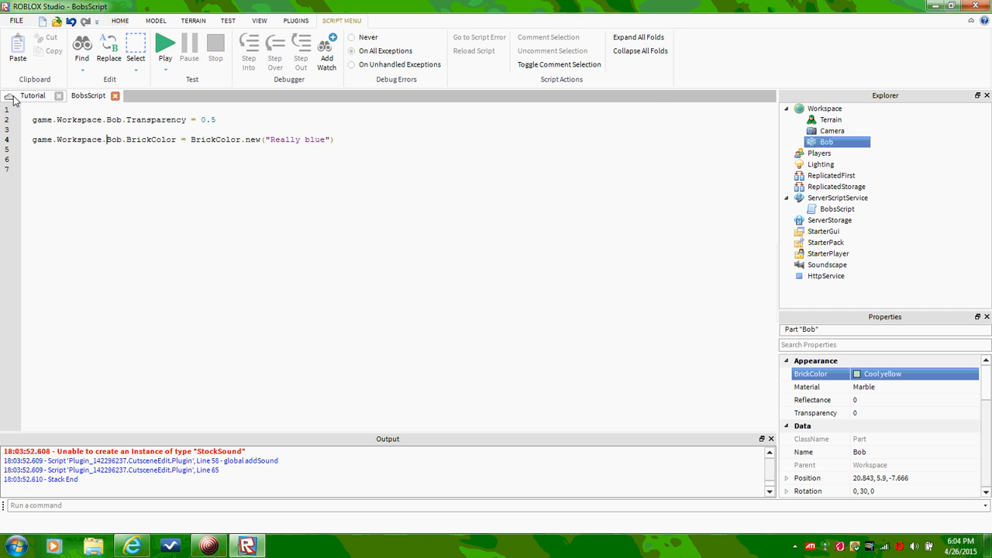
- Test the Tutorial place with the full game.Workspace.Bob paths in the script, and stop the test
click(19, 96)
click(482, 48)
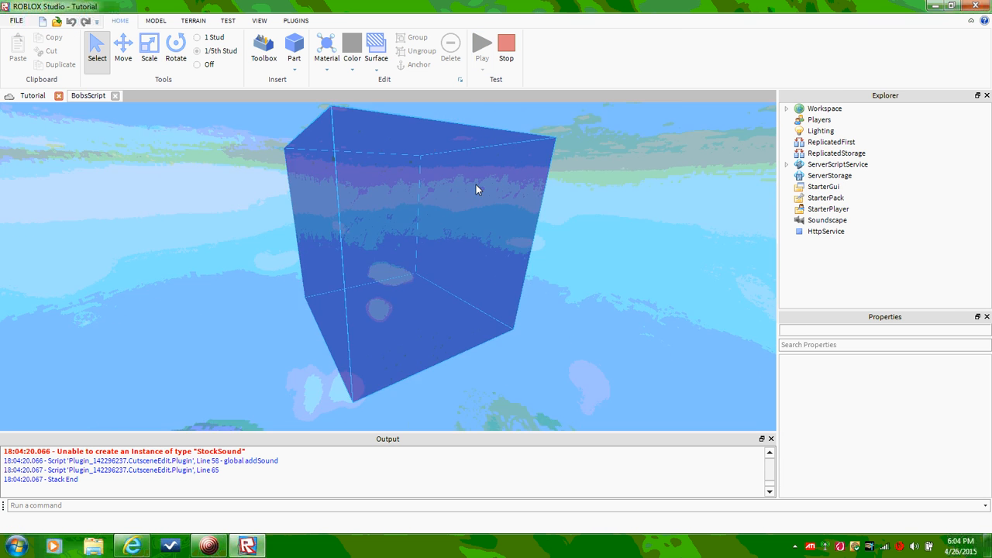
click(507, 47)
- Add the line print("Bob is sad :(") to BobsScript below the BrickColor line
click(87, 96)
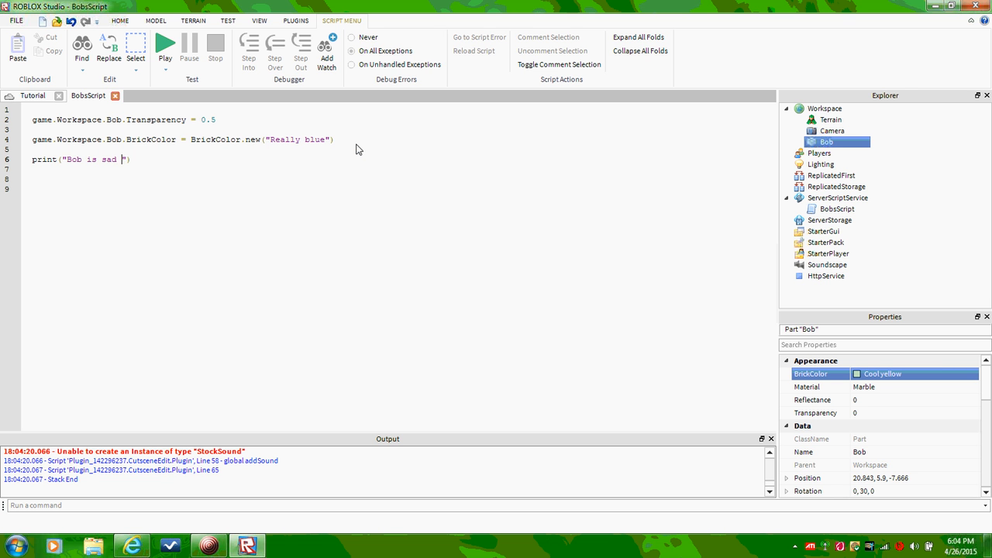
text(:()
- Run the Tutorial place, check the output for the script's printed message, and stop the test
click(40, 96)
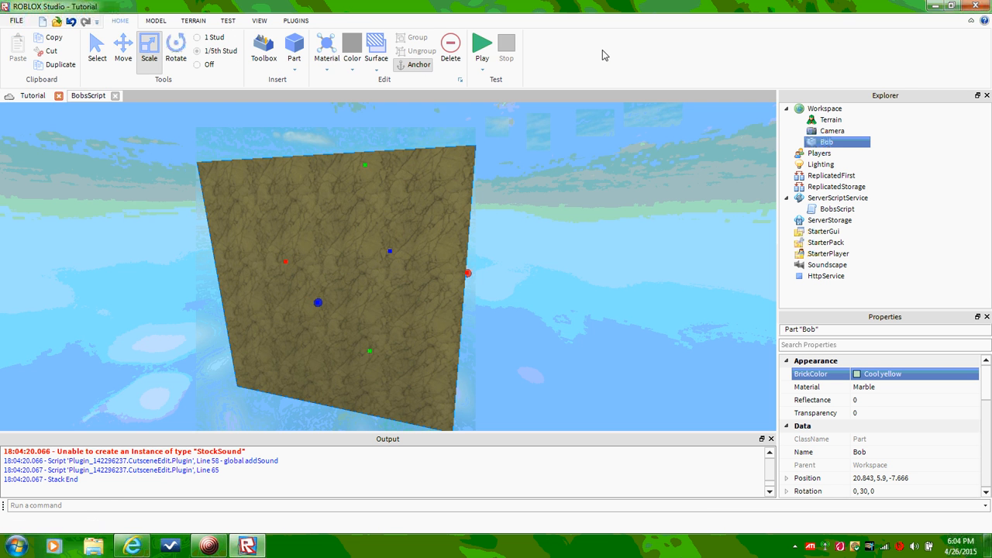
click(481, 46)
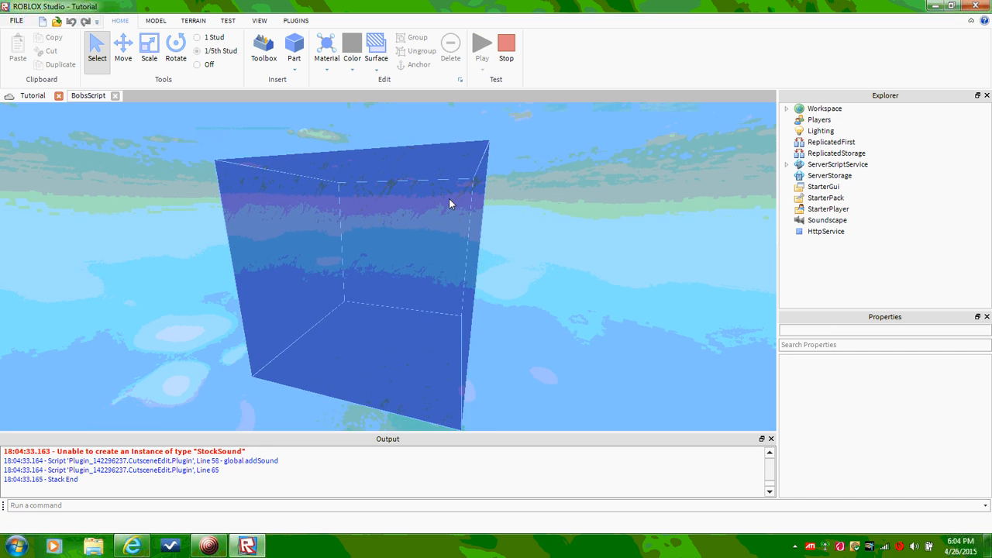
scroll(123, 482, up, 1)
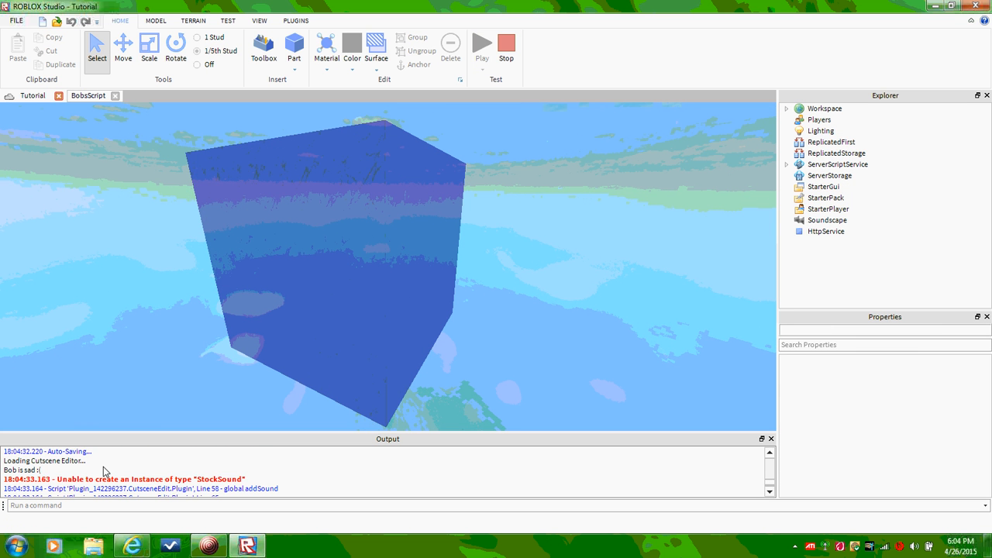
drag(53, 471, 4, 472)
click(62, 470)
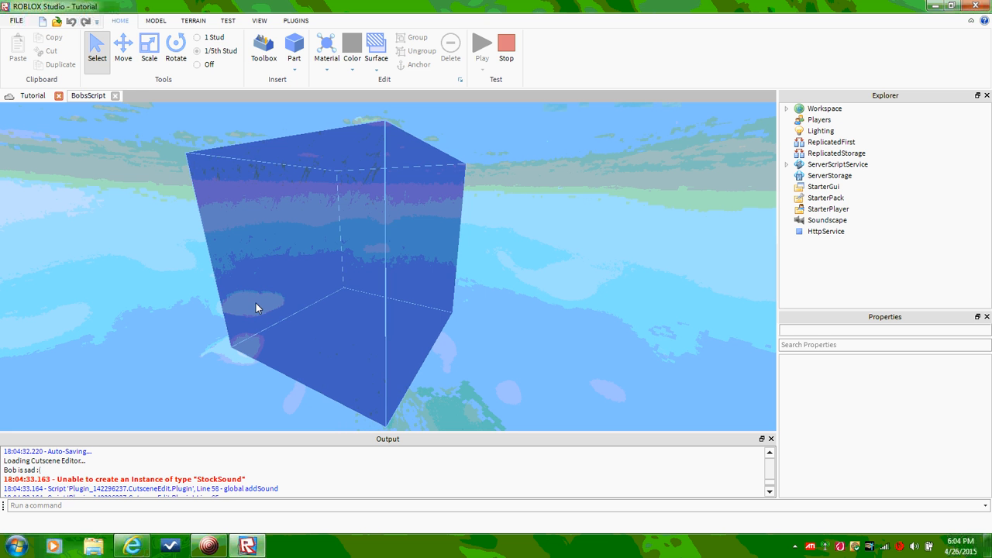
click(87, 95)
click(31, 96)
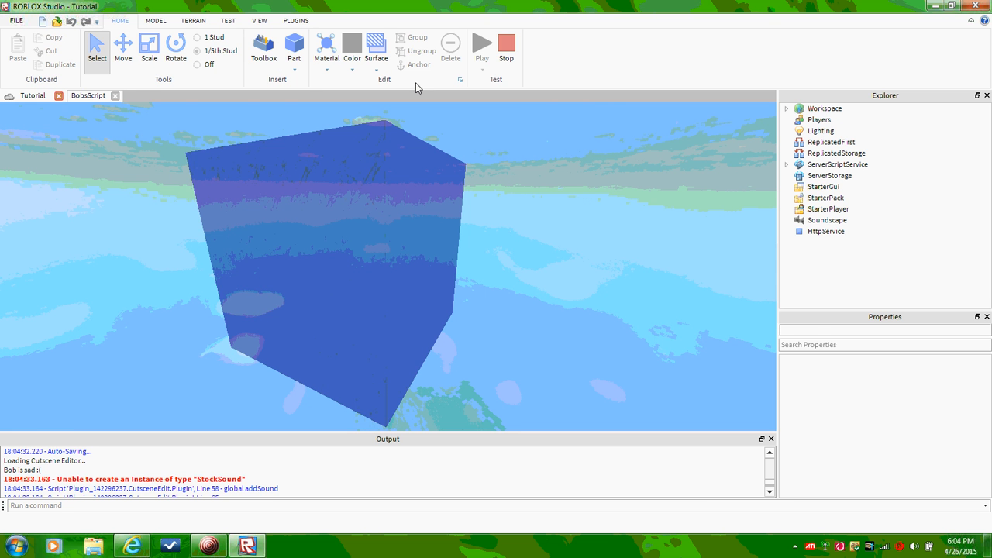
click(507, 45)
click(522, 185)
right_drag(522, 185, 508, 191)
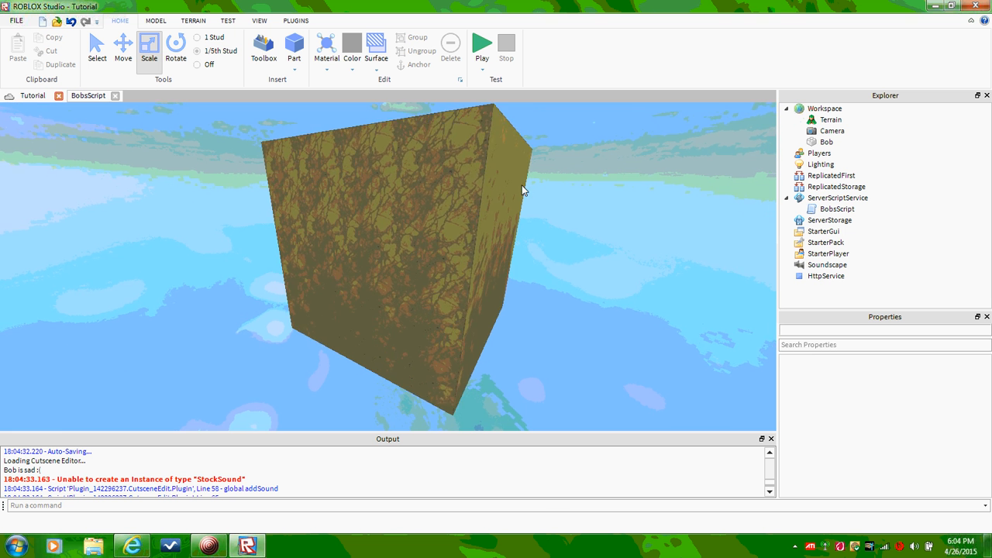
scroll(522, 185, down, 3)
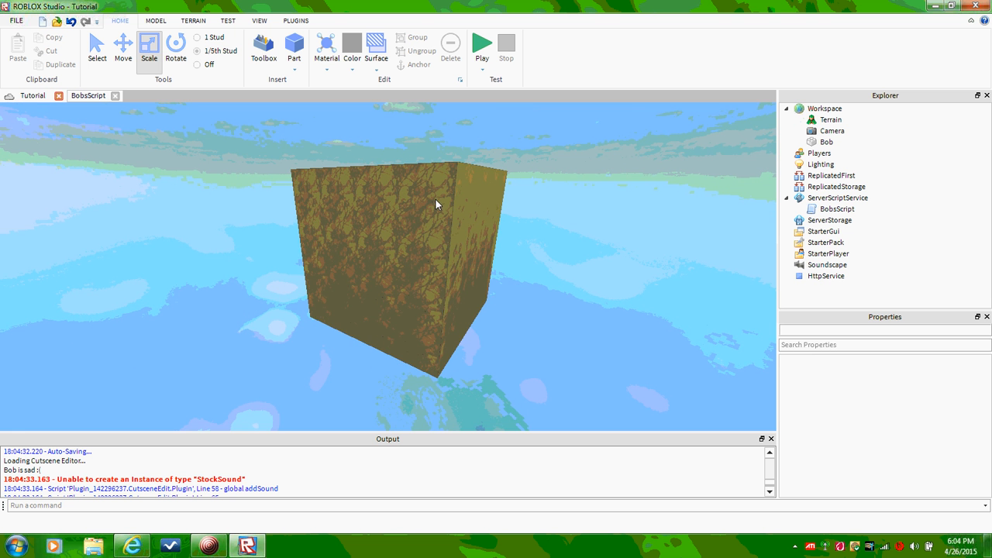
right_drag(420, 202, 417, 206)
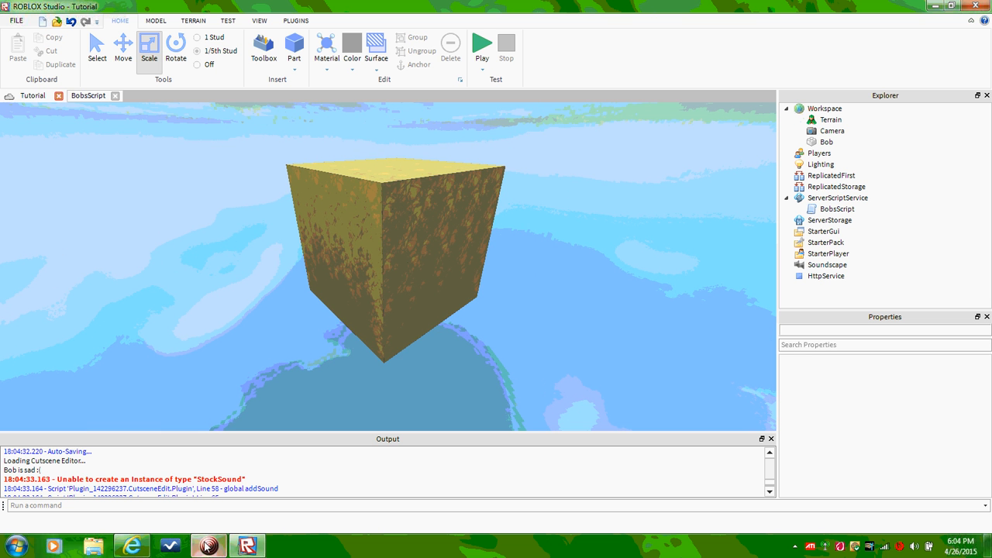
- Collapse ServerScriptService in the object tree, and close ROBLOX Studio with the Tutorial place's changes saved online
click(786, 198)
click(975, 5)
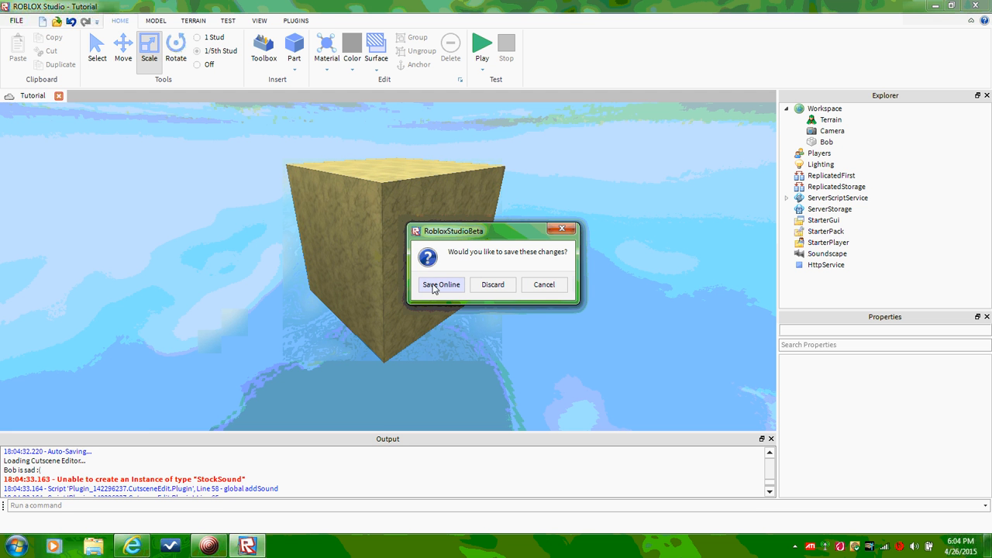
click(434, 285)
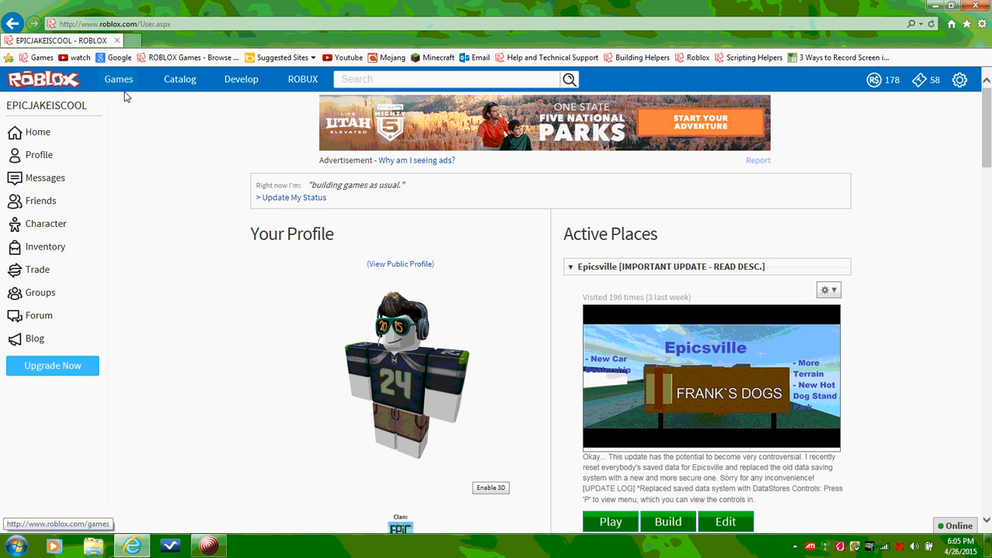
- Browse the featured items in the Roblox website's catalog
click(172, 82)
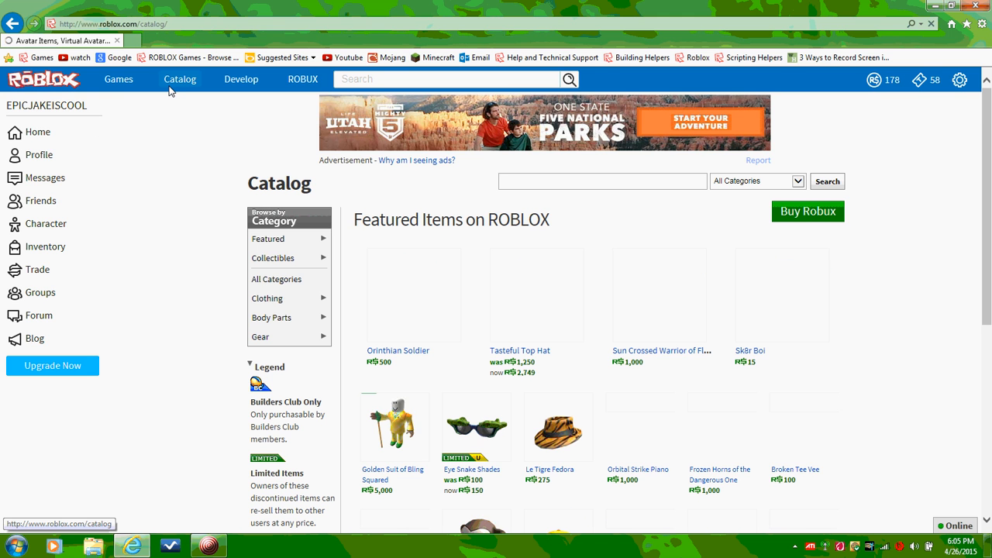
scroll(176, 176, down, 3)
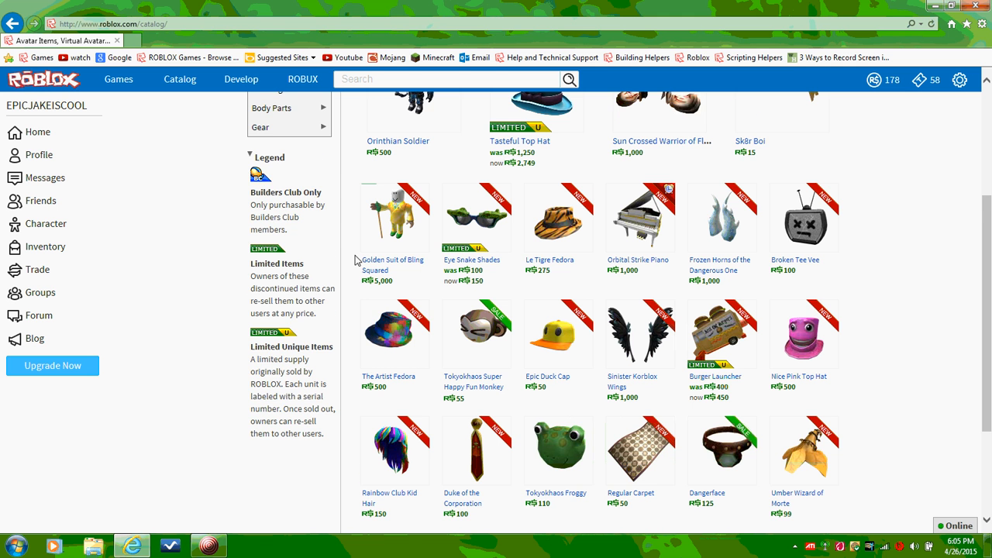
scroll(545, 325, down, 1)
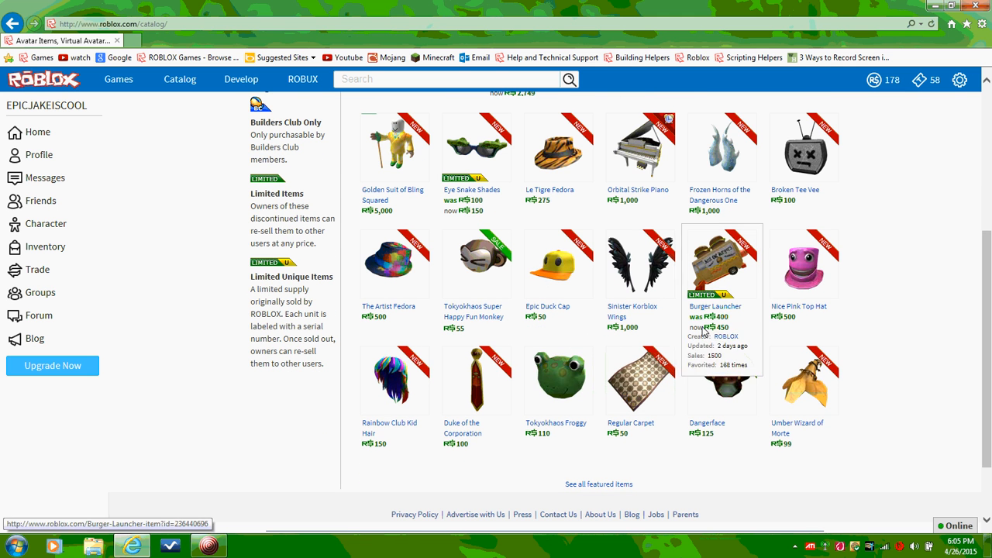
mouse_move(541, 419)
scroll(541, 418, up, 2)
mouse_move(497, 397)
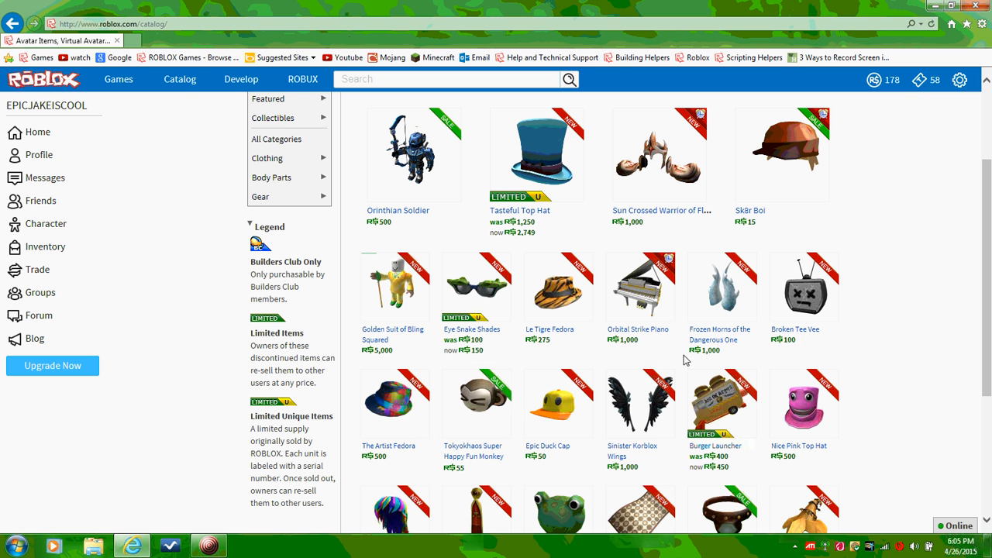
- Open the Broken Tee Vee hat from the catalog and read its description
click(807, 318)
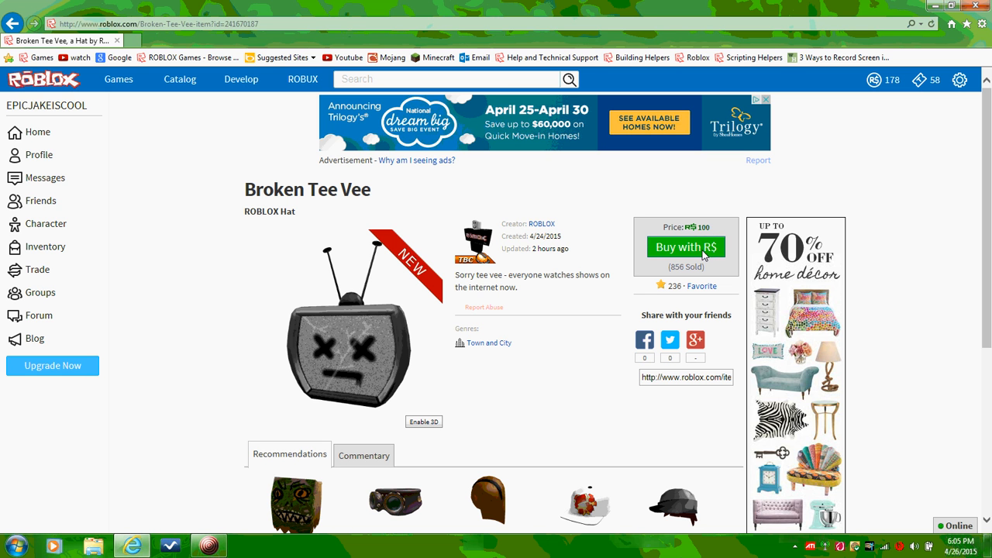
drag(583, 287, 479, 279)
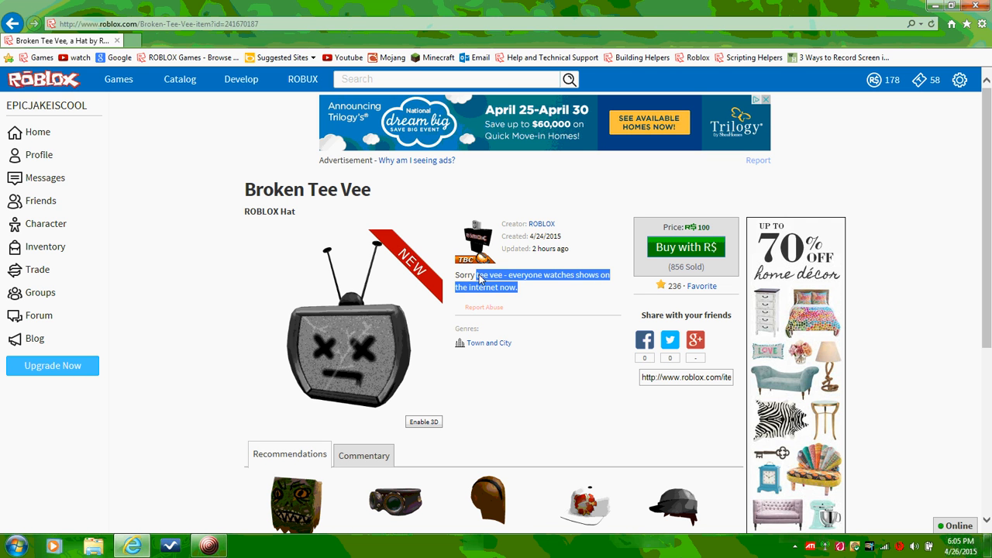
click(467, 285)
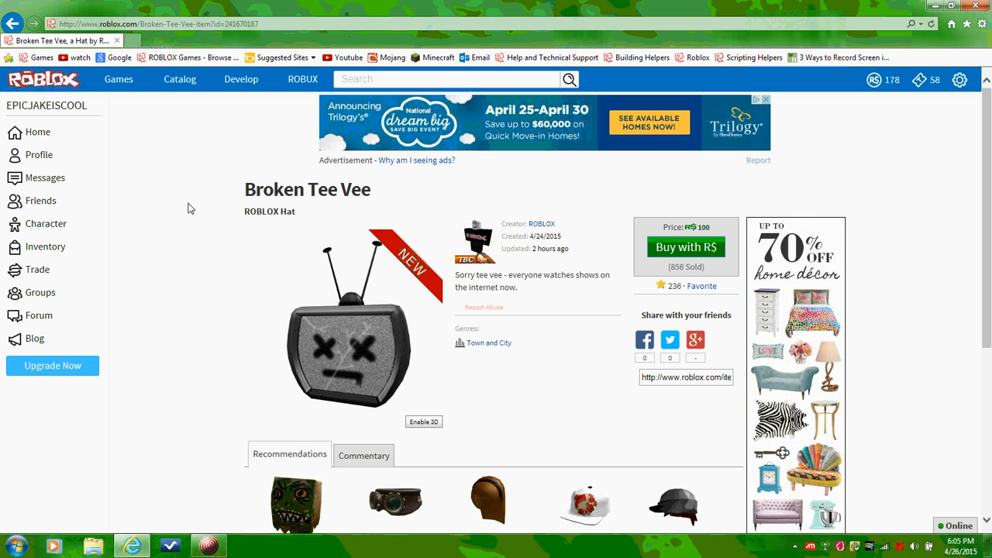
- Return to the profile page, collapse the Epicsville entry, and briefly expand the Janitor Duty - PT and Tutorial places
click(38, 156)
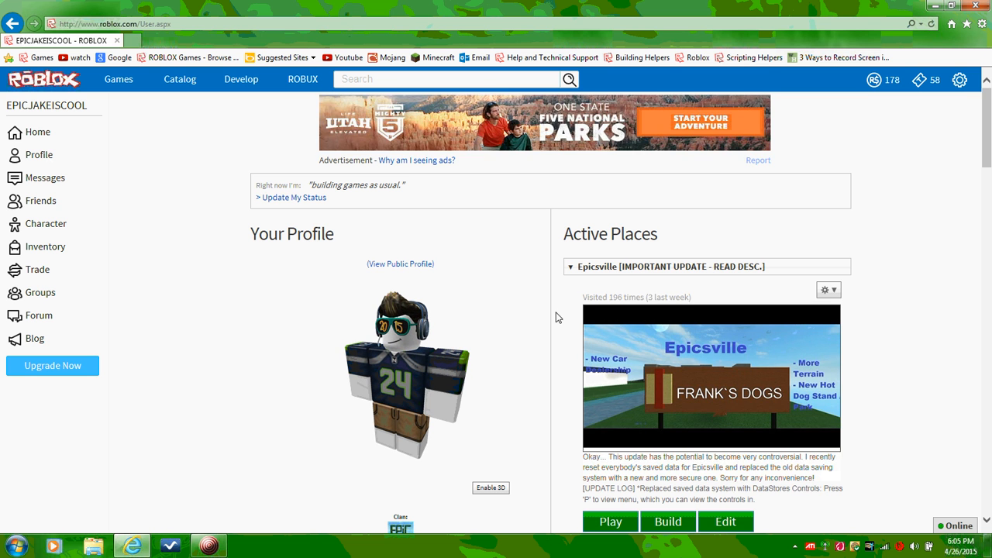
scroll(556, 318, down, 1)
click(583, 197)
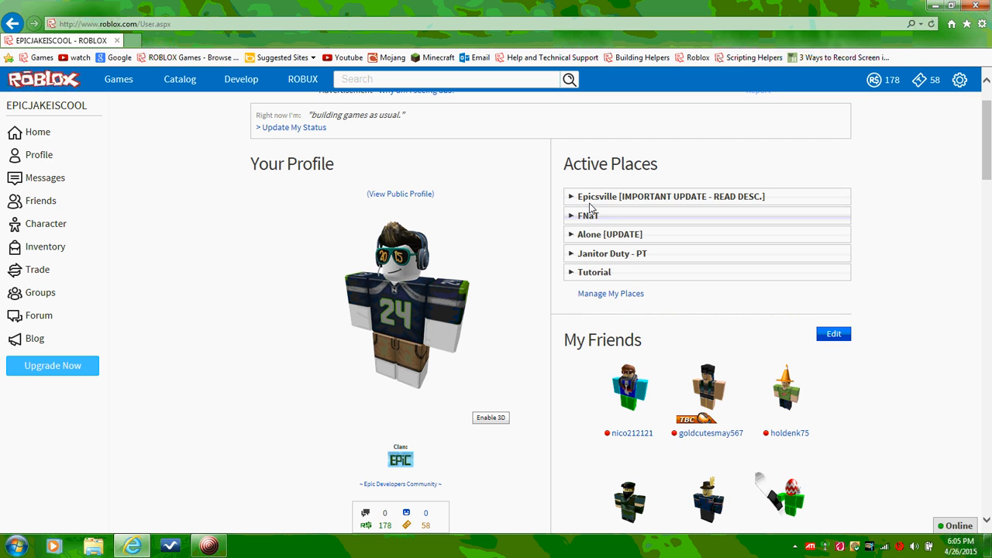
click(583, 259)
click(583, 256)
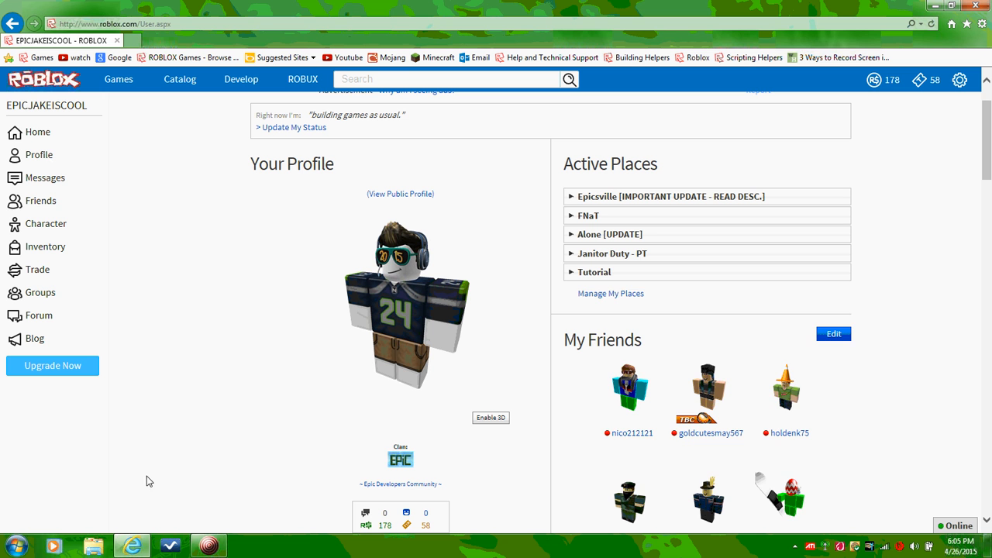
click(587, 278)
click(589, 275)
scroll(163, 153, up, 1)
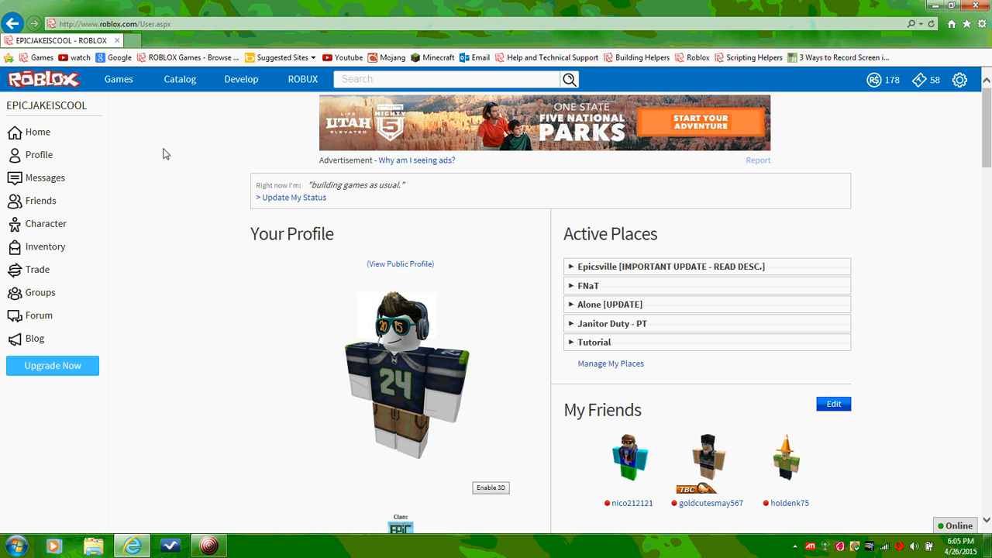